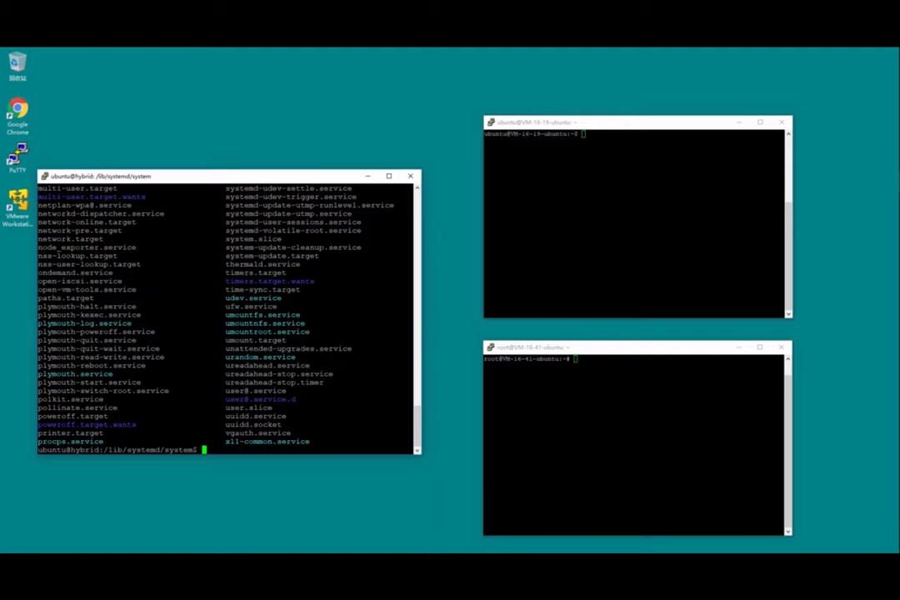
# Step: List the detailed file entry for prometheus.service in /lib/systemd/system
pyautogui.write('ls -l proc')
pyautogui.press('Tab')
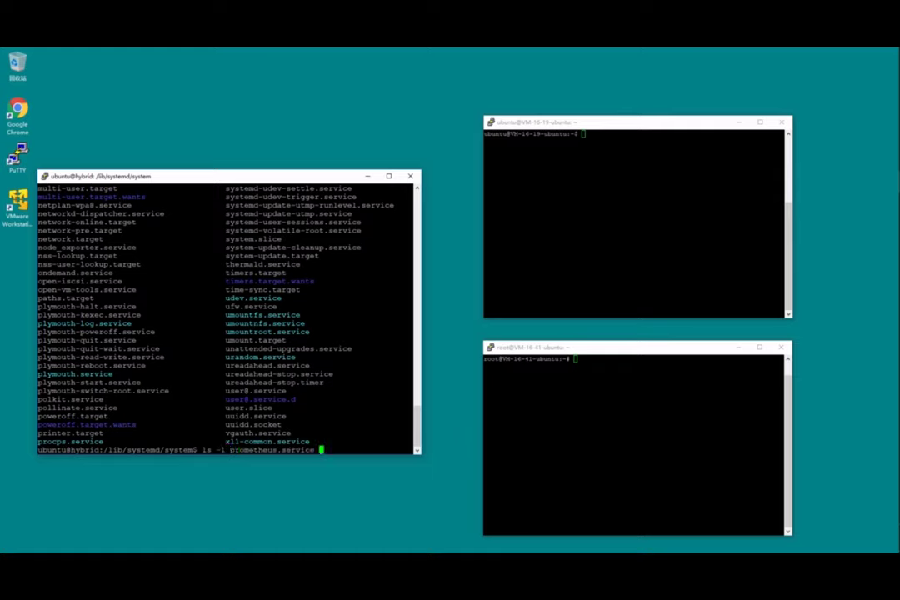
pyautogui.press('Return')
pyautogui.tripleClick(250, 442)
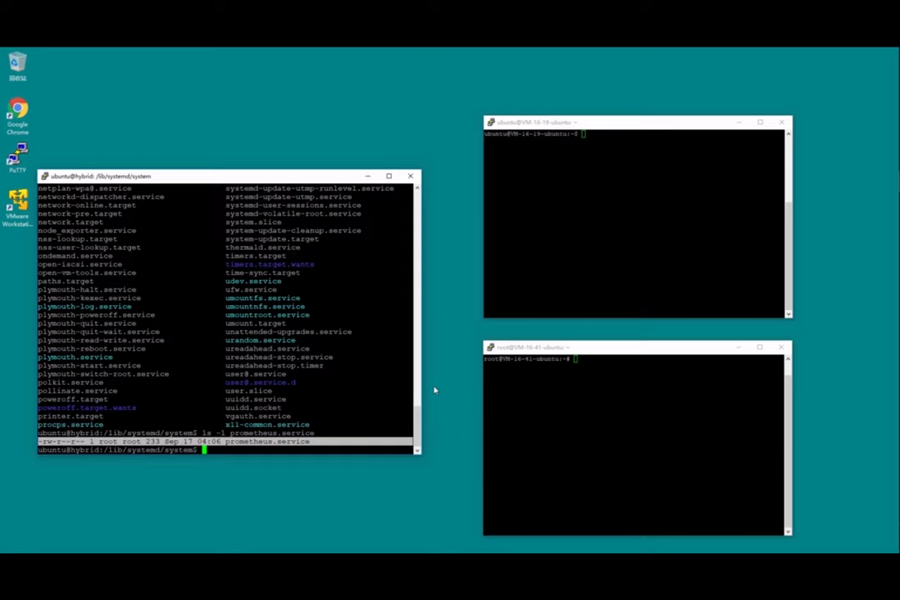
# Step: View the contents of prometheus.service in vim down to its lower lines, and quit without changes
pyautogui.write('vi prometheus.service')
pyautogui.press('Return')
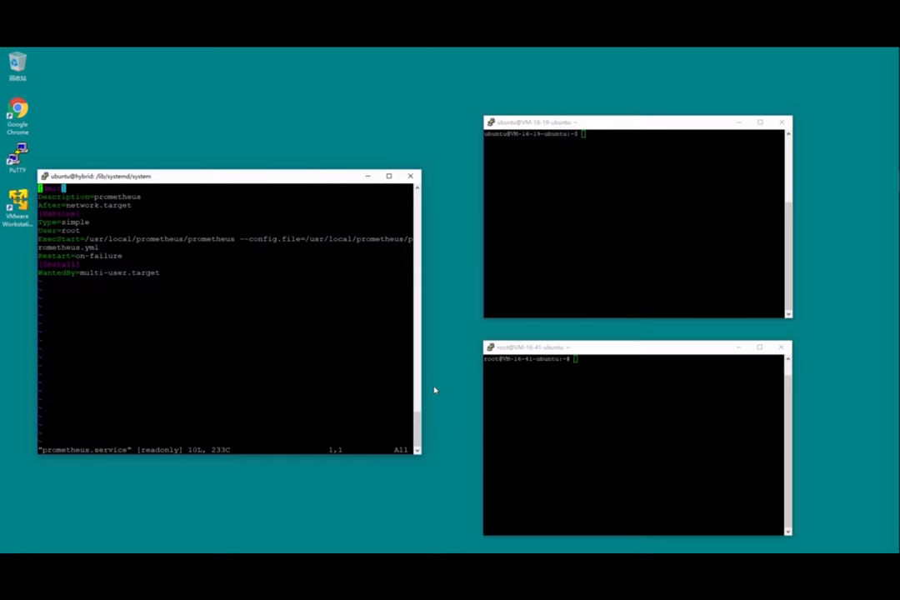
pyautogui.press('j')
pyautogui.press('j')
pyautogui.press('j')
pyautogui.press('j')
pyautogui.press('j')
pyautogui.press('j')
pyautogui.write(':q')
pyautogui.press('Return')
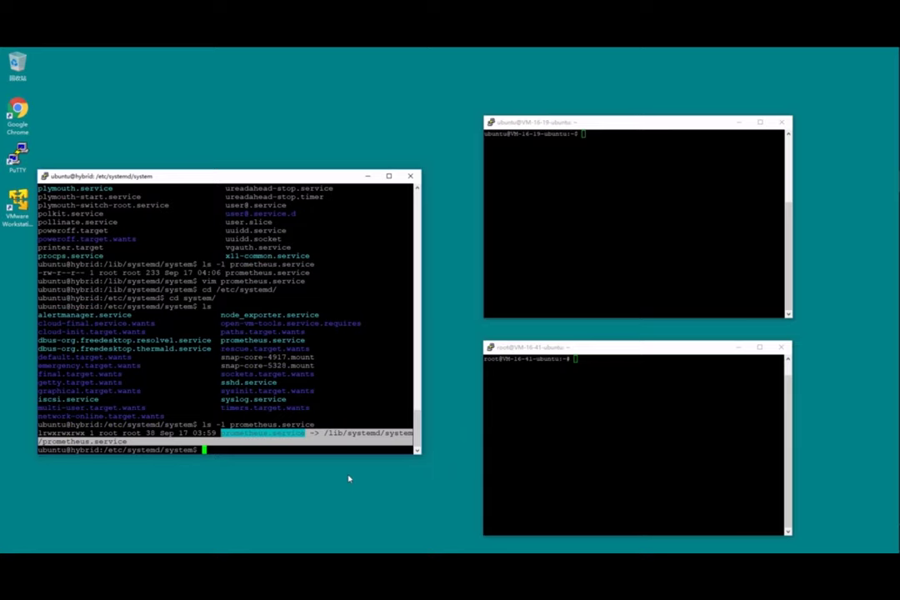
# Step: List /etc/systemd/system in long format and examine the alertmanager.service and node_exporter.service link entries
pyautogui.write('ls -l')
pyautogui.press('Return')
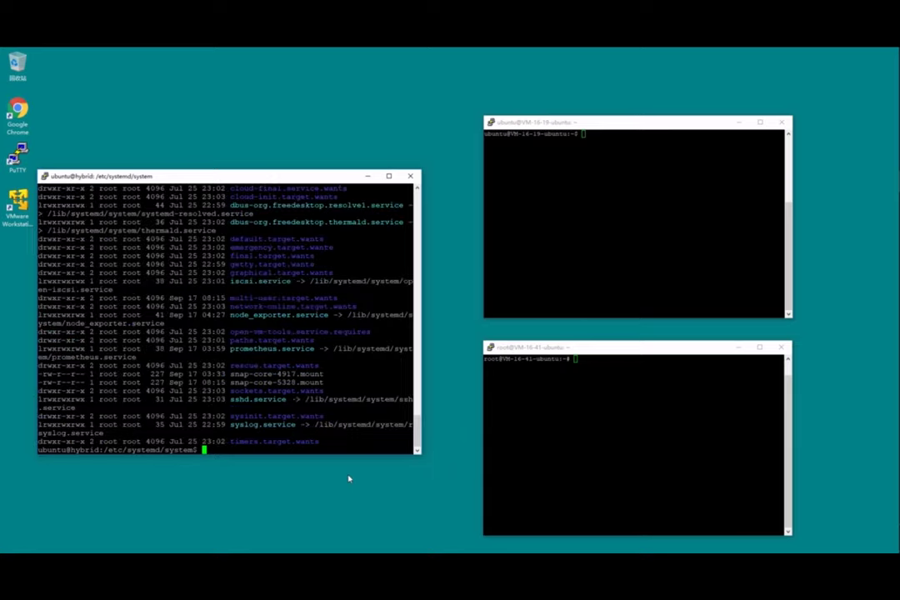
pyautogui.hotkey('shift', 'pageup')
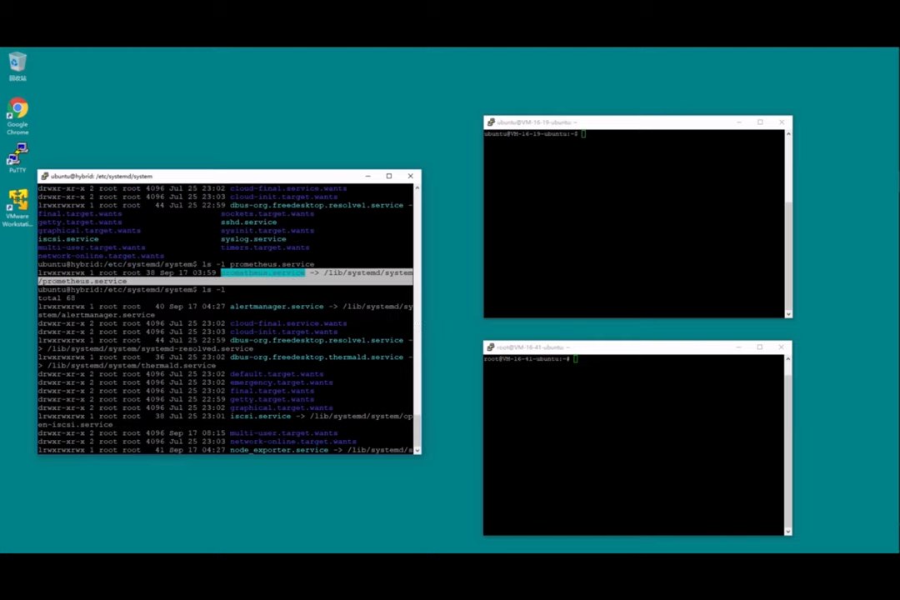
pyautogui.hotkey('shift', 'pagedown')
pyautogui.scroll(3, 353, 359)
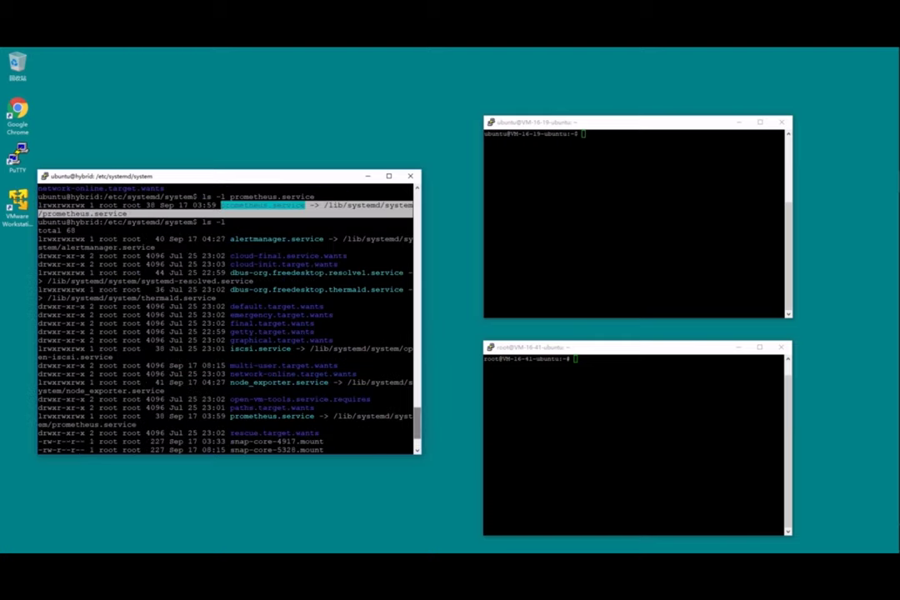
pyautogui.doubleClick(242, 242)
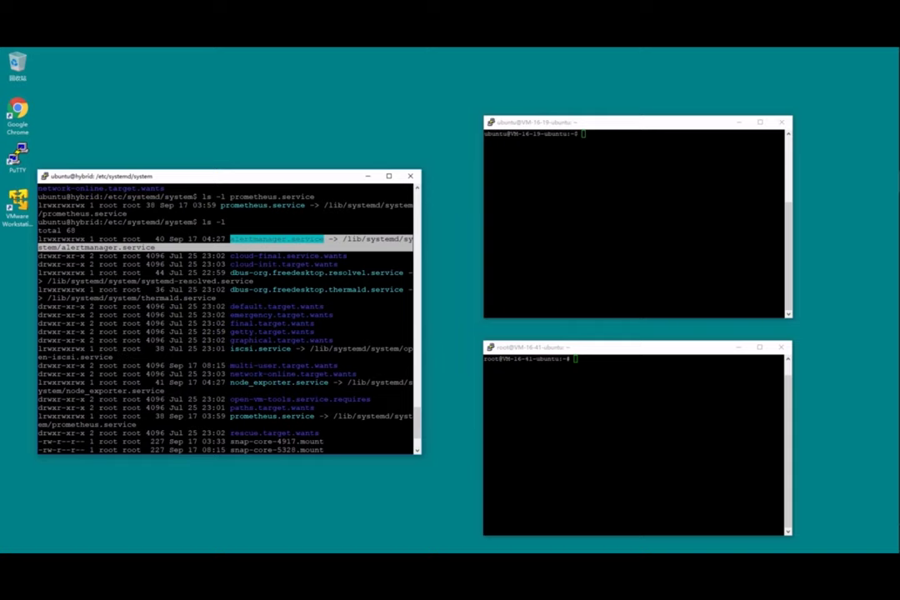
pyautogui.scroll(-3, 242, 248)
pyautogui.tripleClick(240, 317)
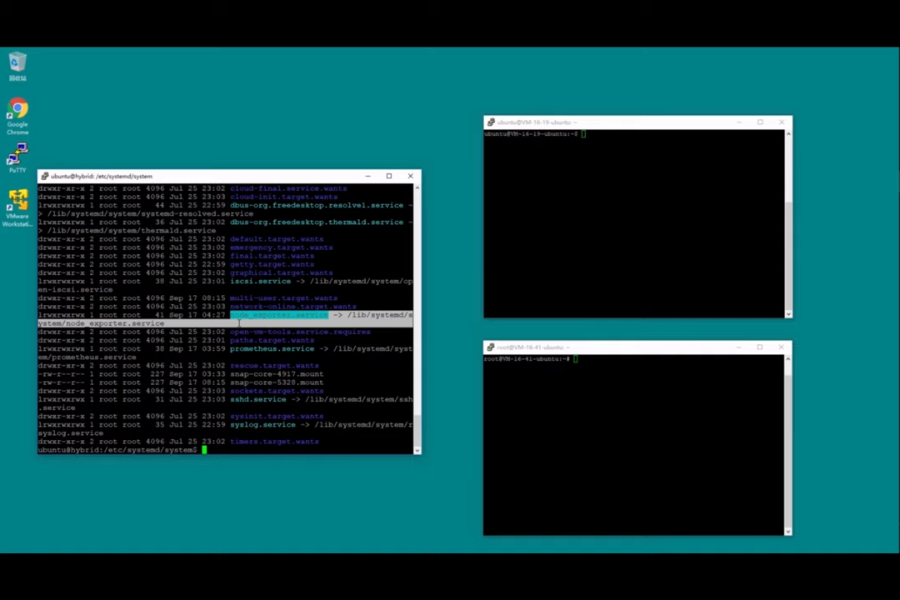
# Step: Change to the /usr/local/prometheus directory and list its files
pyautogui.write('cd /usr/local/prometheus/')
pyautogui.press('Return')
pyautogui.write('ls')
pyautogui.press('Return')
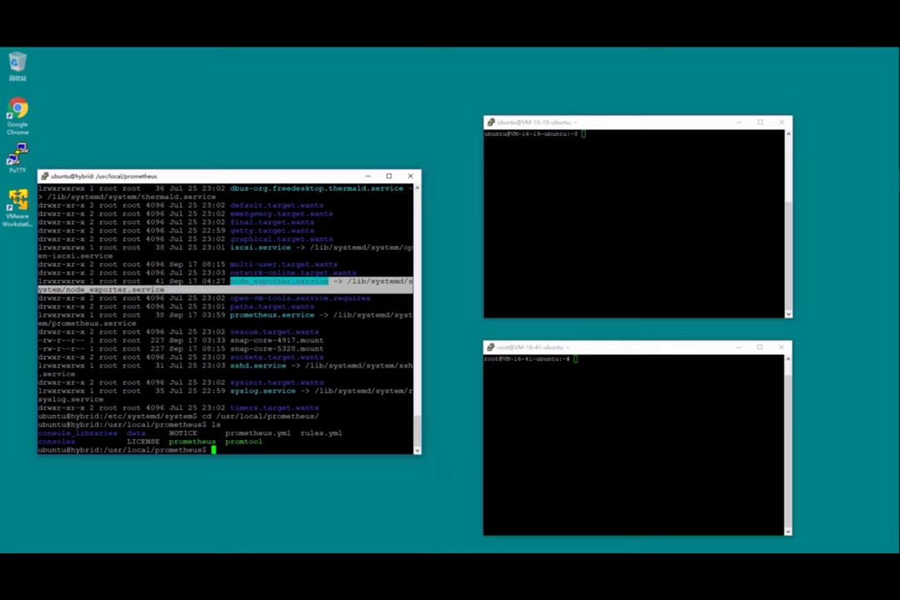
# Step: Open prometheus.yml in vim and examine the Alertmanager target, the rule file path and the scrape configurations up to line 45
pyautogui.write('vim prometheus.yml')
pyautogui.press('Return')
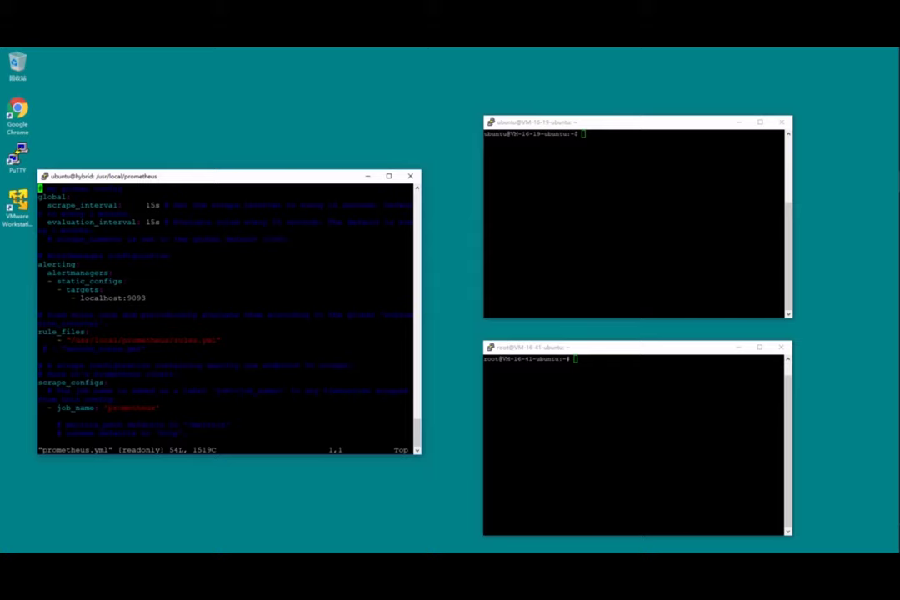
pyautogui.doubleClick(77, 272)
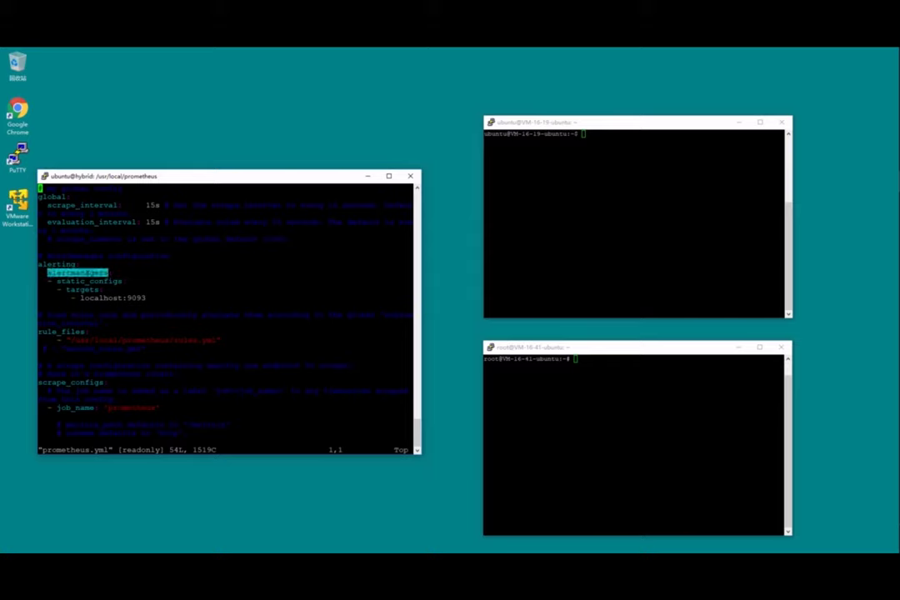
pyautogui.moveTo(77, 297); pyautogui.dragTo(152, 297)
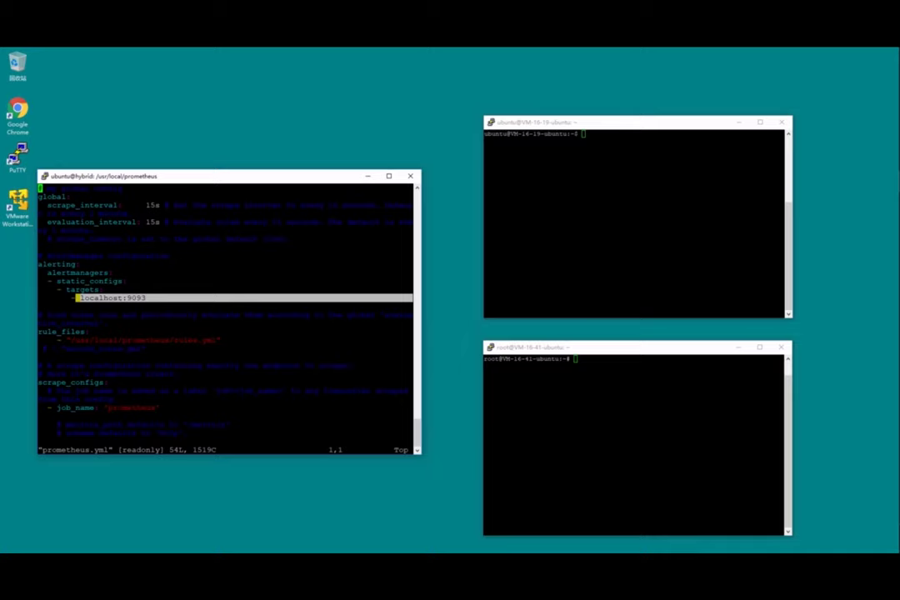
pyautogui.doubleClick(61, 331)
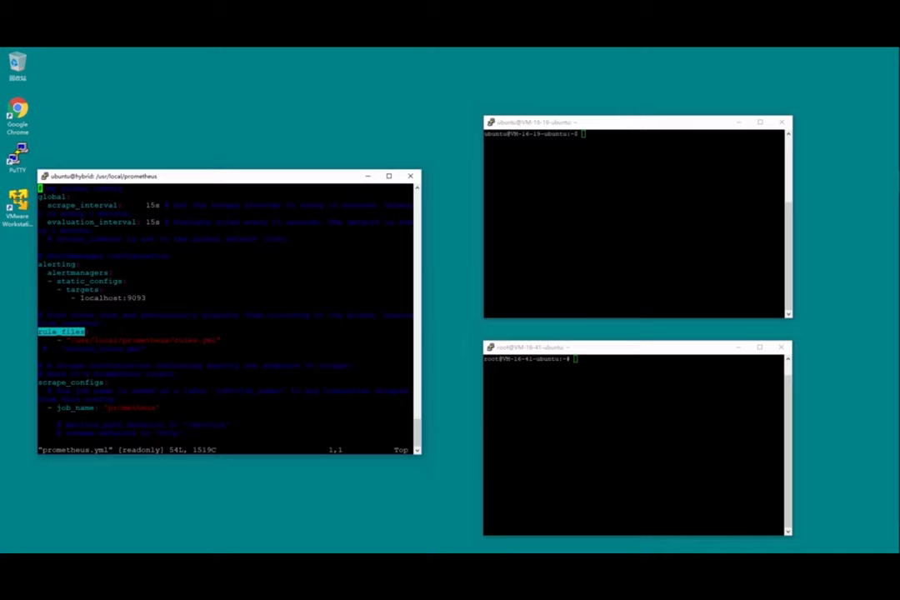
pyautogui.moveTo(71, 340); pyautogui.dragTo(216, 340)
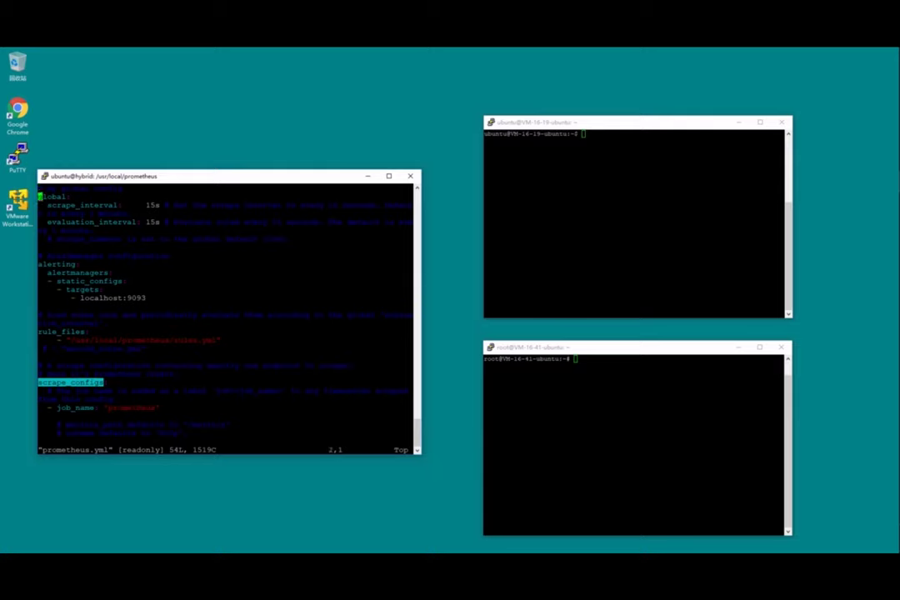
pyautogui.press('4')
pyautogui.press('5')
pyautogui.hotkey('shift', 'g')
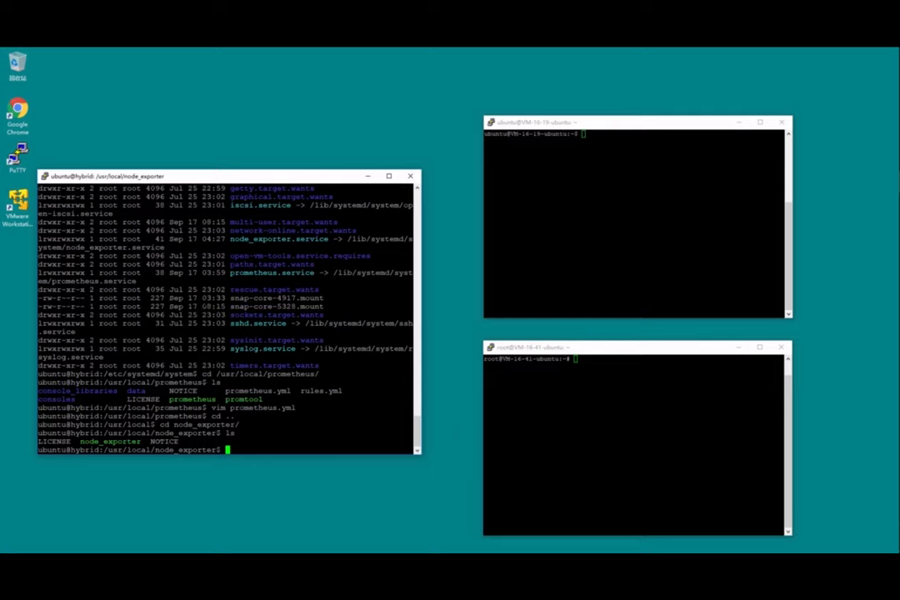
# Step: Change to the /usr/local/alertmanager directory and list its files
pyautogui.write('cd ..')
pyautogui.press('Return')
pyautogui.write('cd alertmanager/')
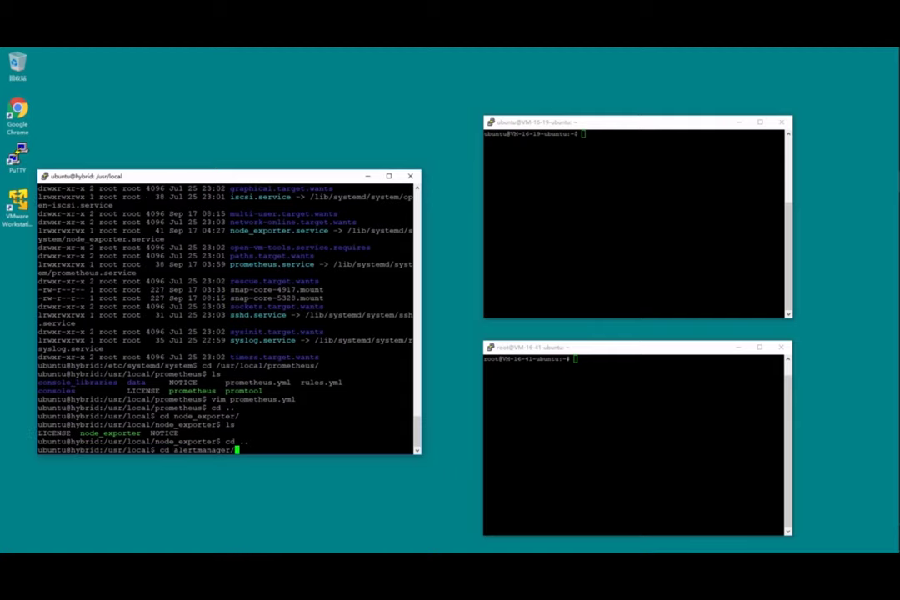
pyautogui.press('Return')
pyautogui.write('ls')
pyautogui.press('Return')
# Step: View the routing, receiver and inhibit rules in alertmanager.yml with vim, and quit without changes
pyautogui.write('vim a')
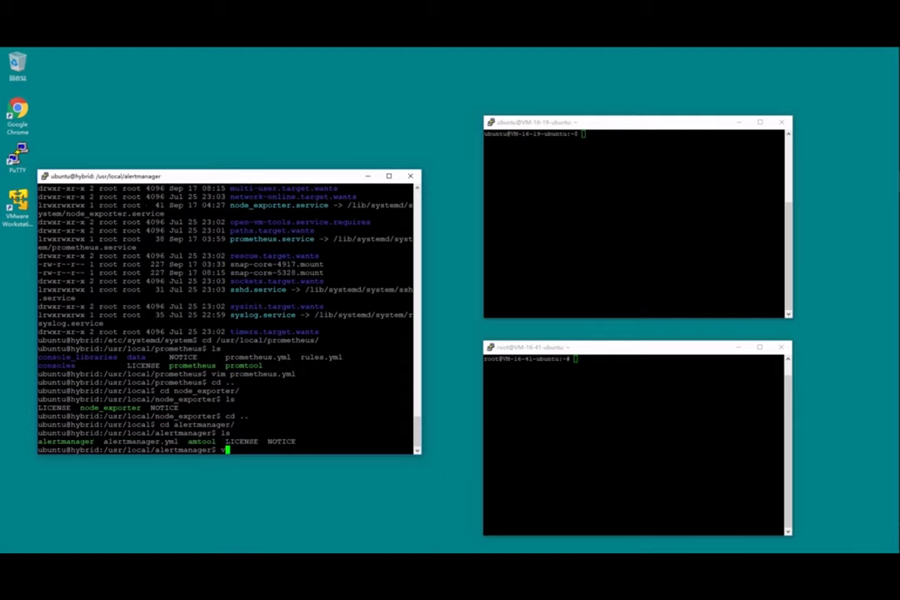
pyautogui.press('Tab')
pyautogui.write('.yml')
pyautogui.press('Return')
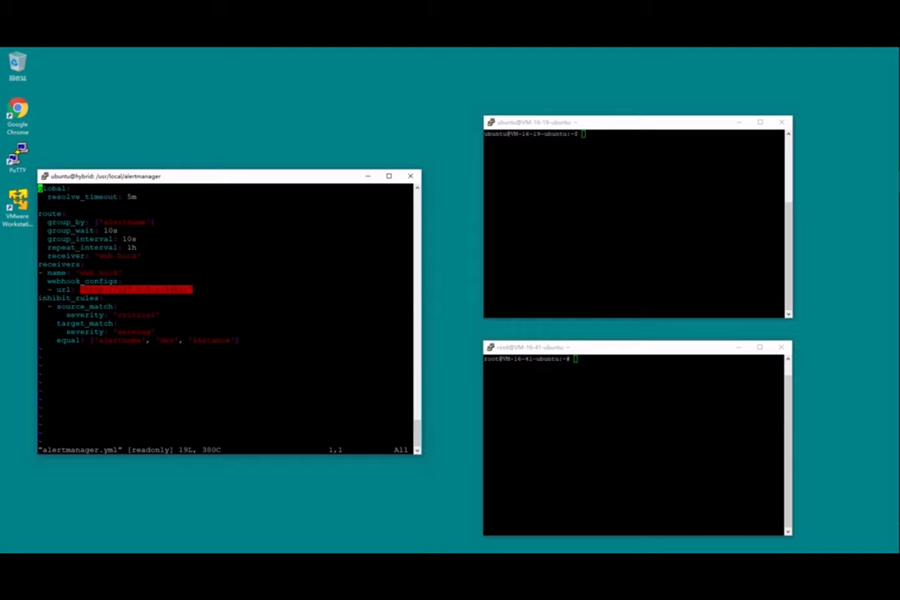
pyautogui.write(':q')
pyautogui.press('Return')
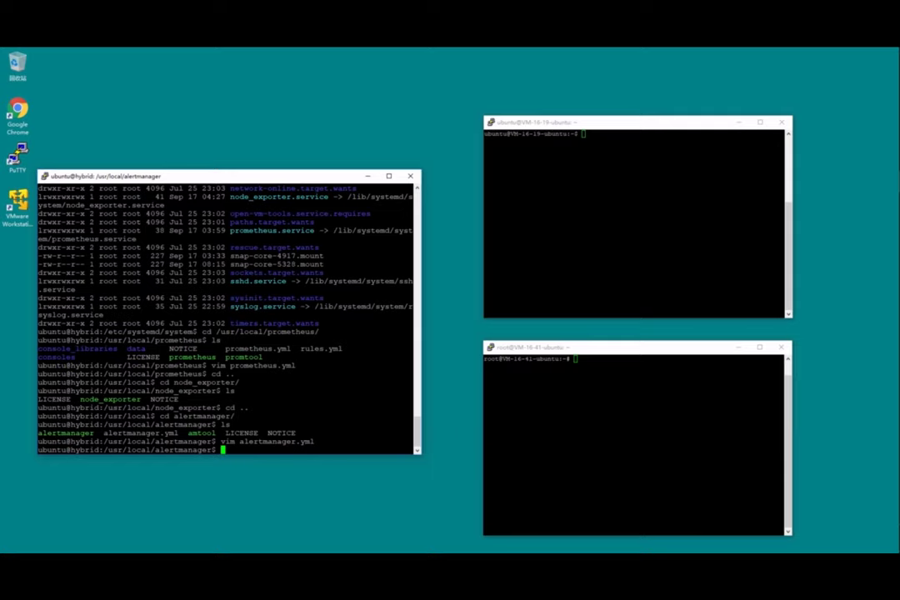
# Step: Check the systemctl status of node_exporter on both remote machines, VM-16-41 and VM-16-19
pyautogui.click(575, 359)
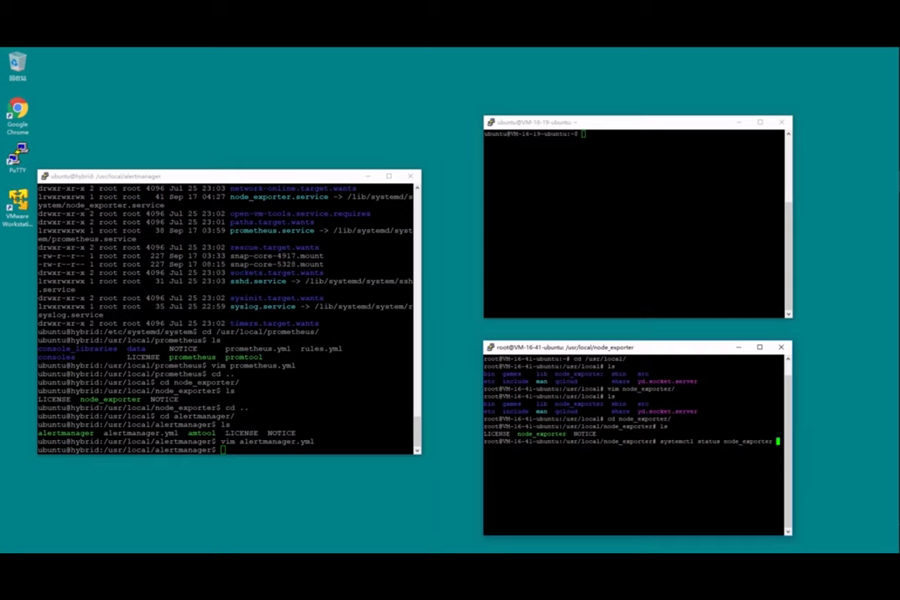
pyautogui.press('Return')
pyautogui.click(583, 133)
pyautogui.write('systemctl status node_exporter')
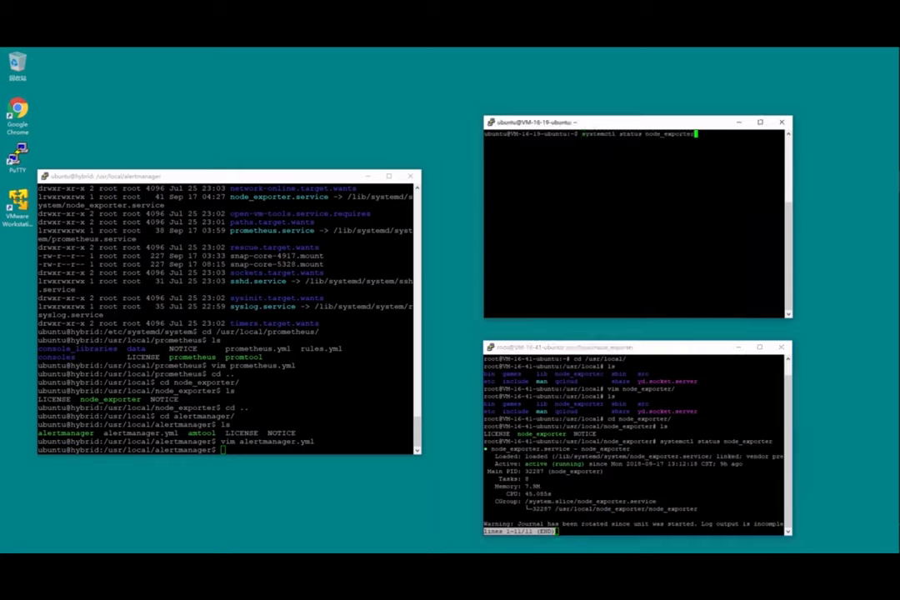
pyautogui.press('Return')
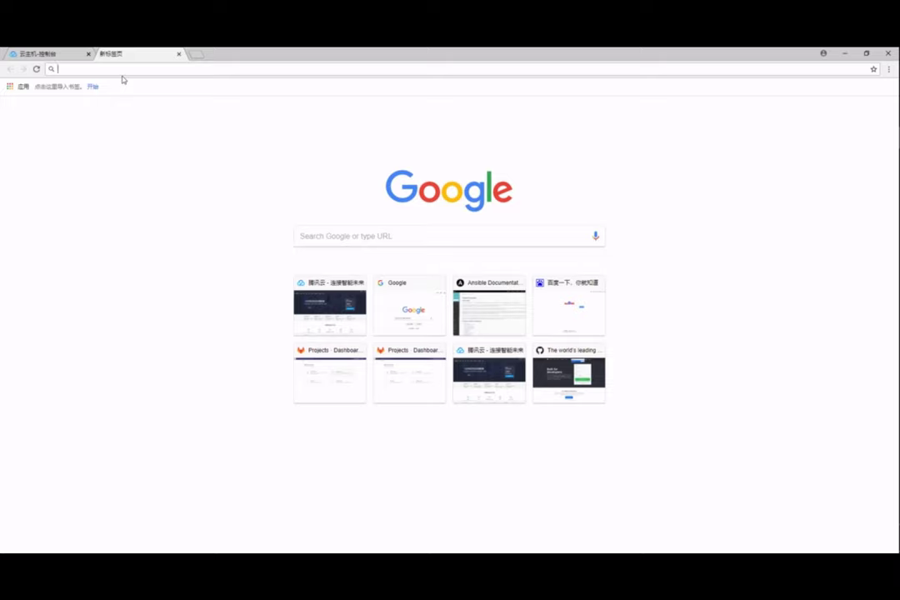
# Step: In Chrome, load Prometheus at 192.168.220.133:9090 and open Node Exporter at 192.168.220.133:9100 in a new tab
pyautogui.write('192.168.220.133:9090')
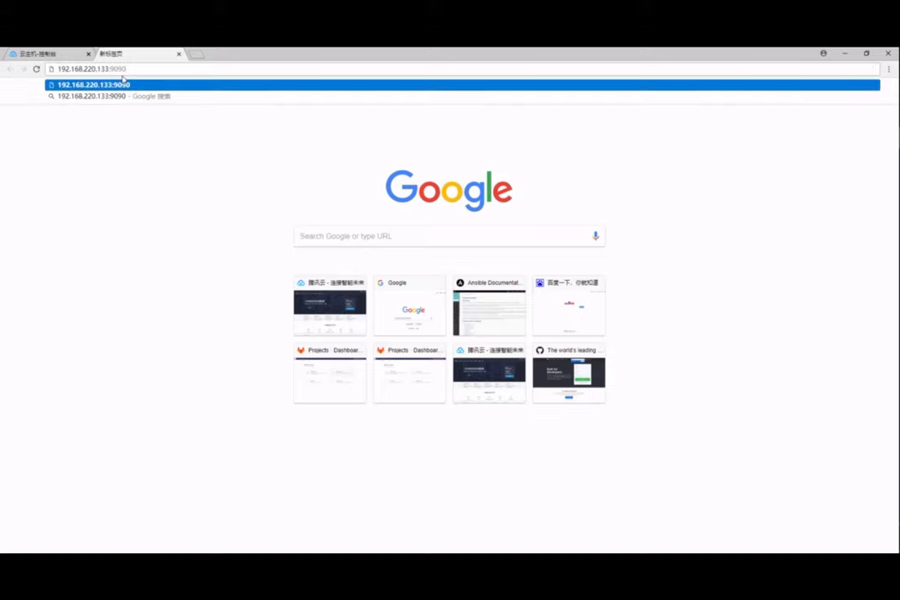
pyautogui.press('Return')
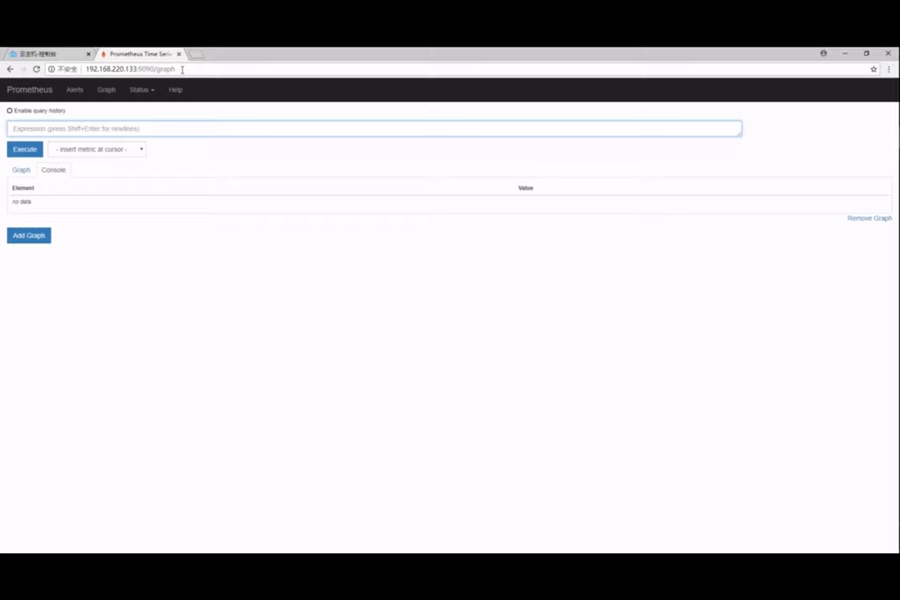
pyautogui.click(181, 69)
pyautogui.write('192.168.220.133:9100')
pyautogui.hotkey('alt', 'Return')
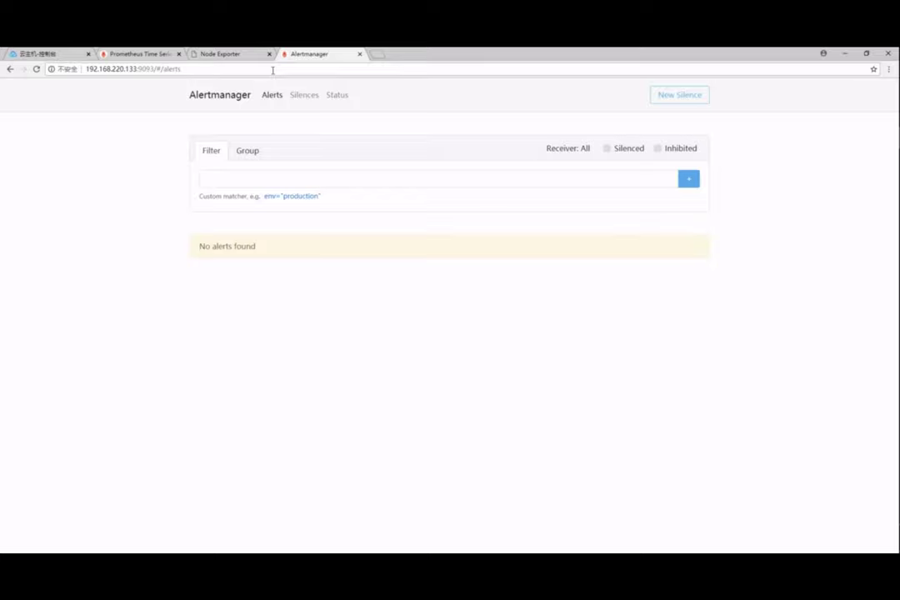
# Step: Return to the Prometheus page and view its list of scrape targets
pyautogui.hotkey('ctrl', '2')
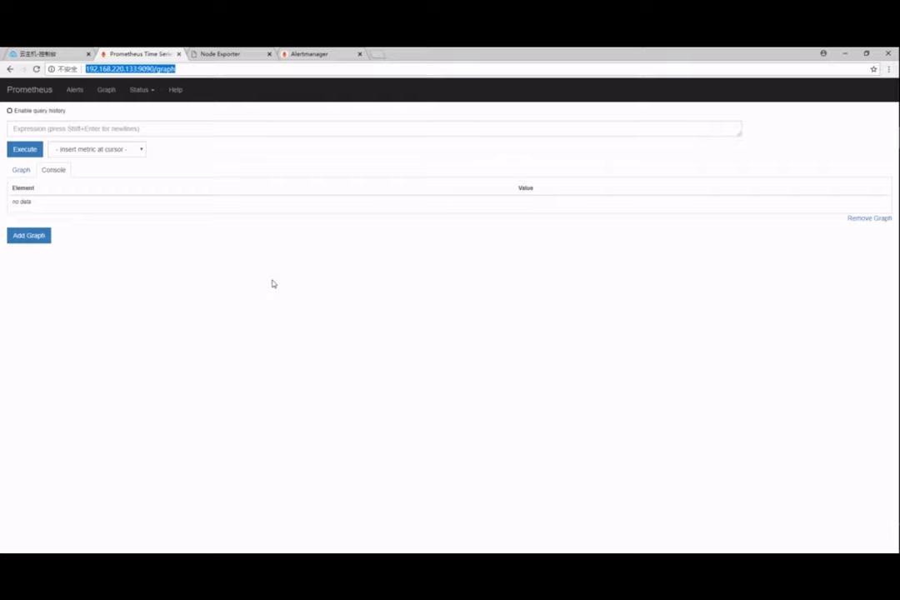
pyautogui.hotkey('alt', 'Left')
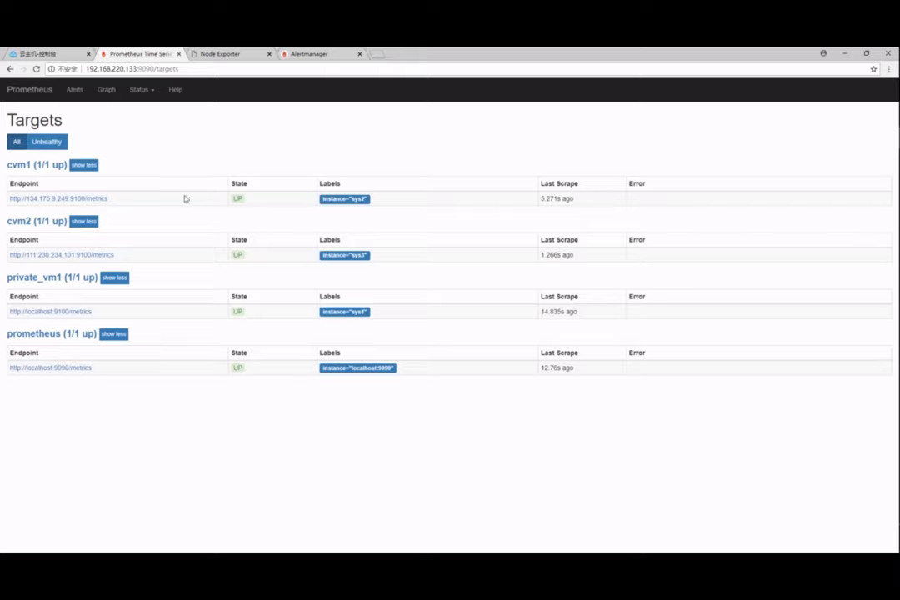
# Step: Open the Metrics page of Node Exporter and look through the exposed metrics down to the filesystem and hwmon entries
pyautogui.click(232, 54)
pyautogui.click(20, 120)
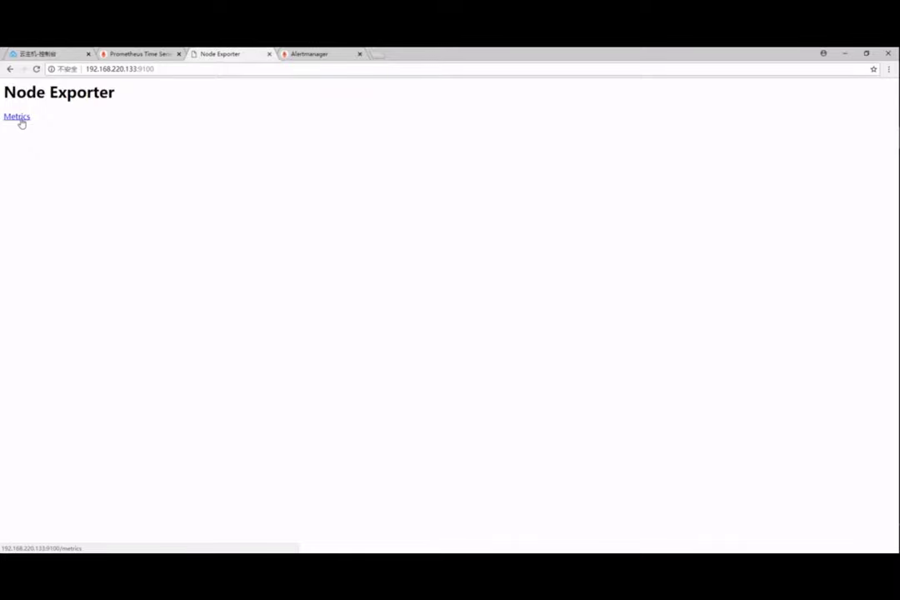
pyautogui.click(20, 119)
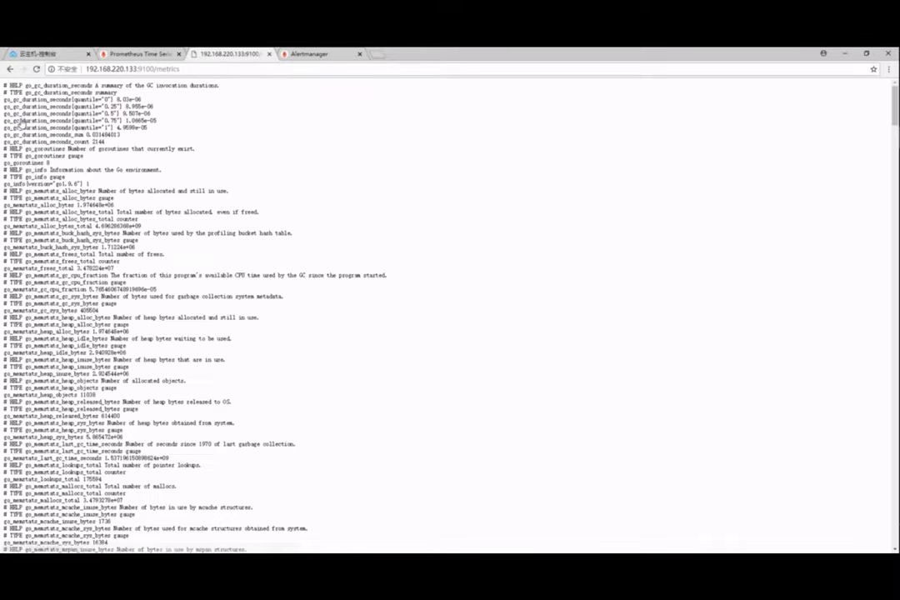
pyautogui.scroll(-15, 294, 131)
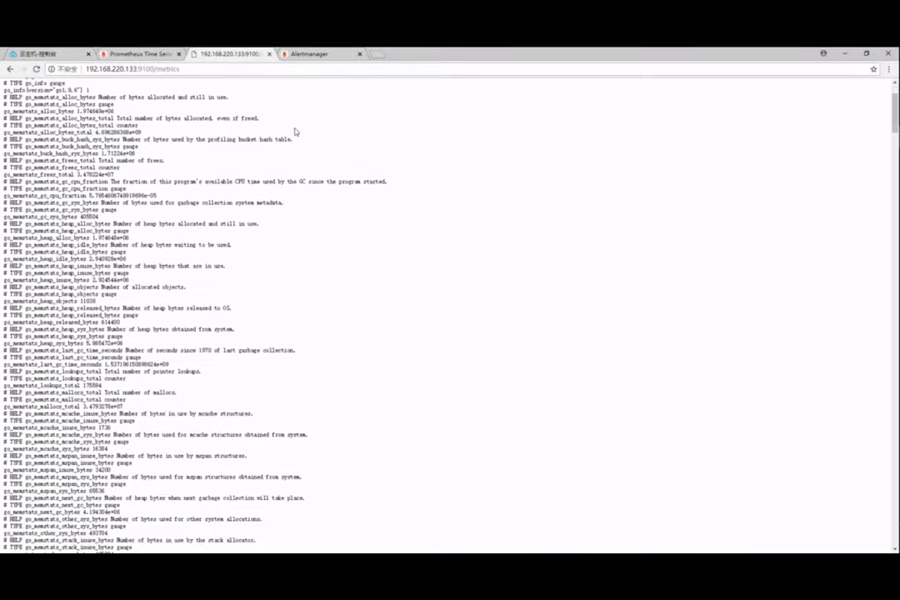
pyautogui.scroll(-5, 285, 192)
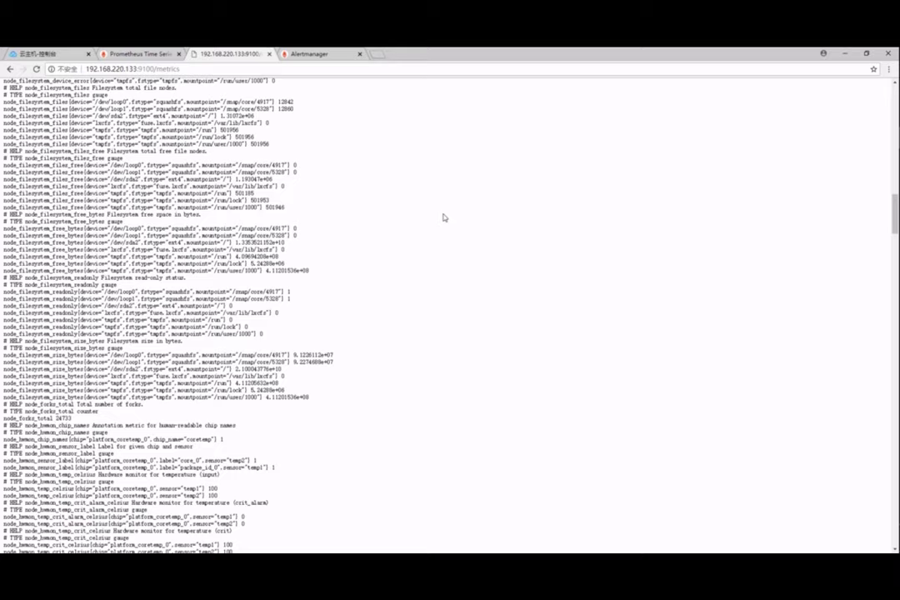
# Step: Return to Prometheus, open the graph page and run the query node_cpu_seconds_total
pyautogui.click(133, 53)
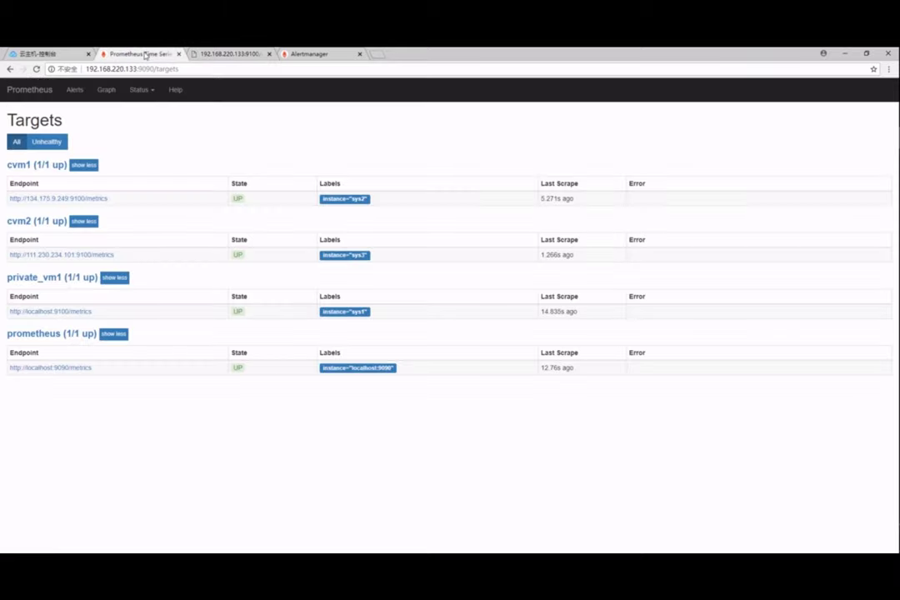
pyautogui.click(45, 89)
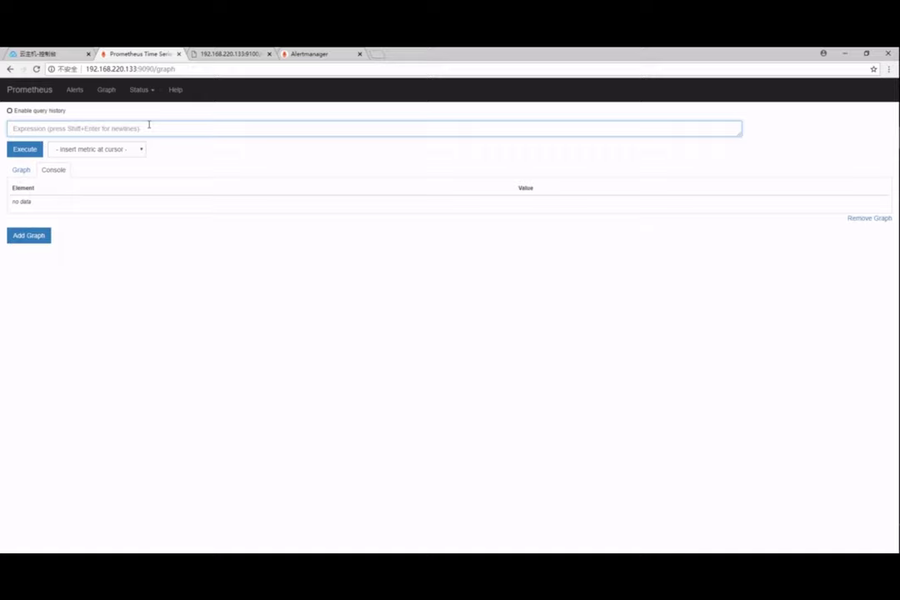
pyautogui.write('node')
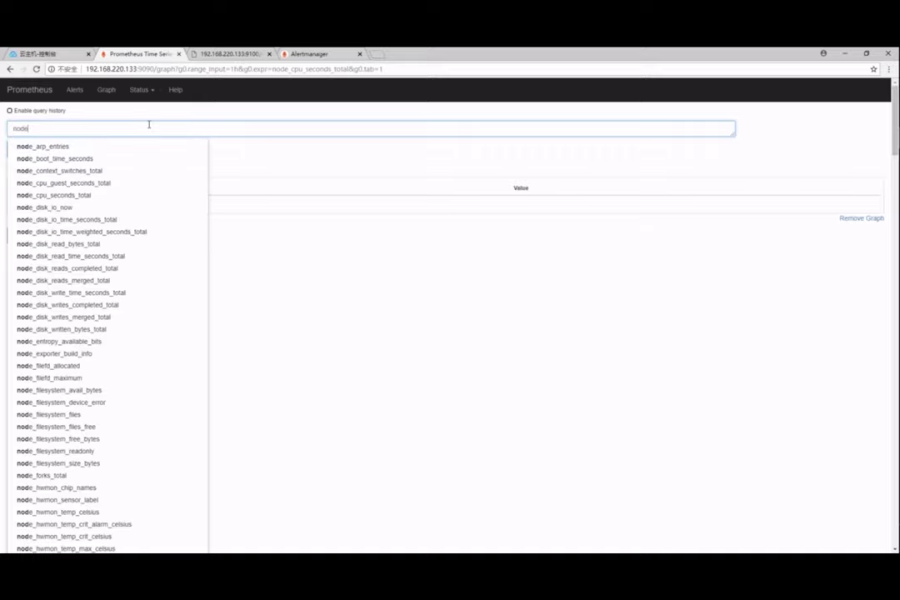
pyautogui.write('_cpu')
pyautogui.press('Down')
pyautogui.press('Down')
pyautogui.press('Return')
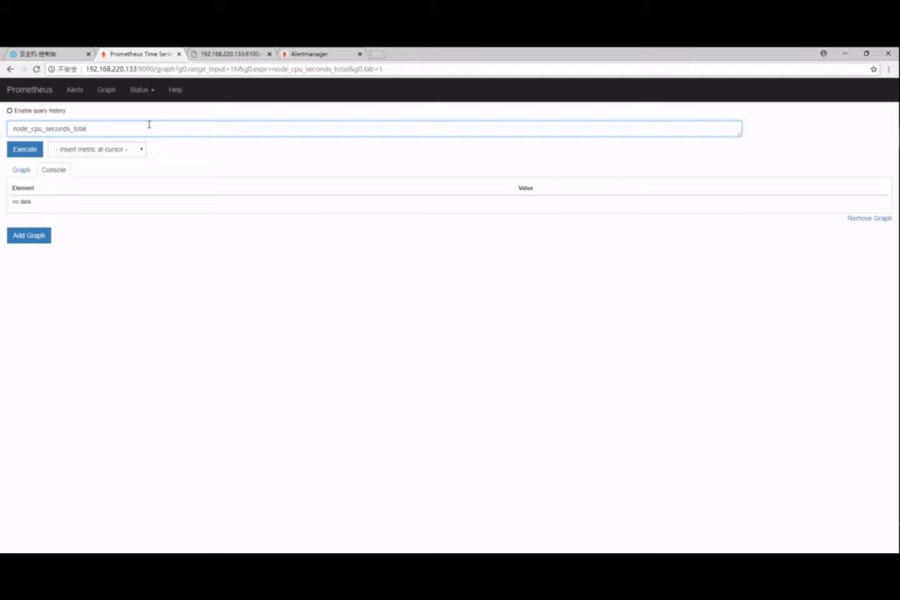
pyautogui.press('Return')
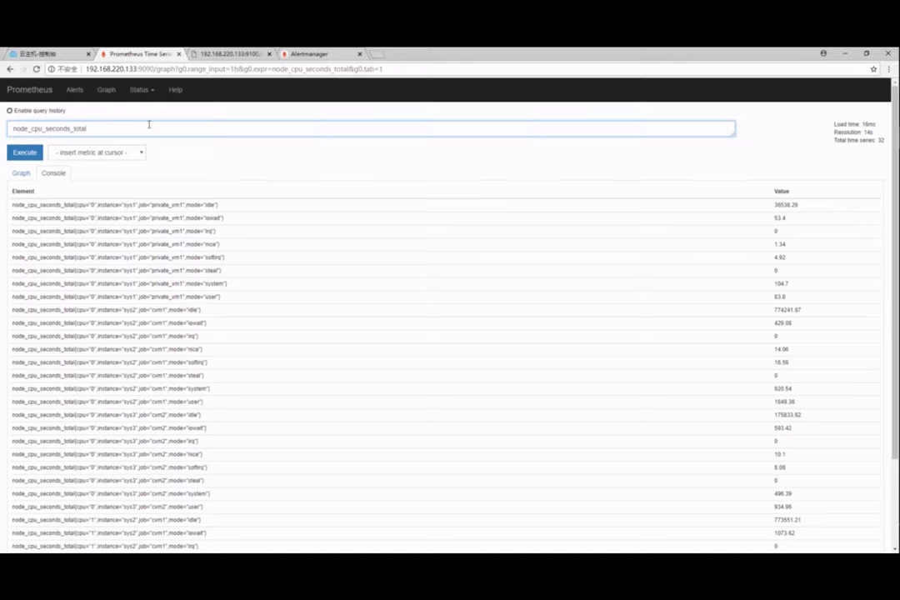
# Step: Show the node_cpu_seconds_total results as a graph and look through the plotted series and their legend
pyautogui.click(20, 174)
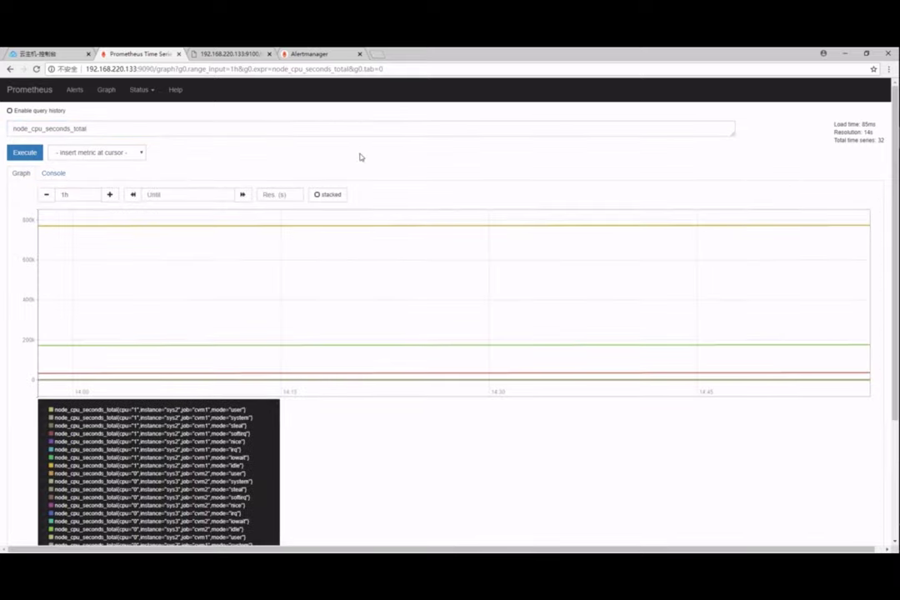
pyautogui.scroll(-4, 388, 444)
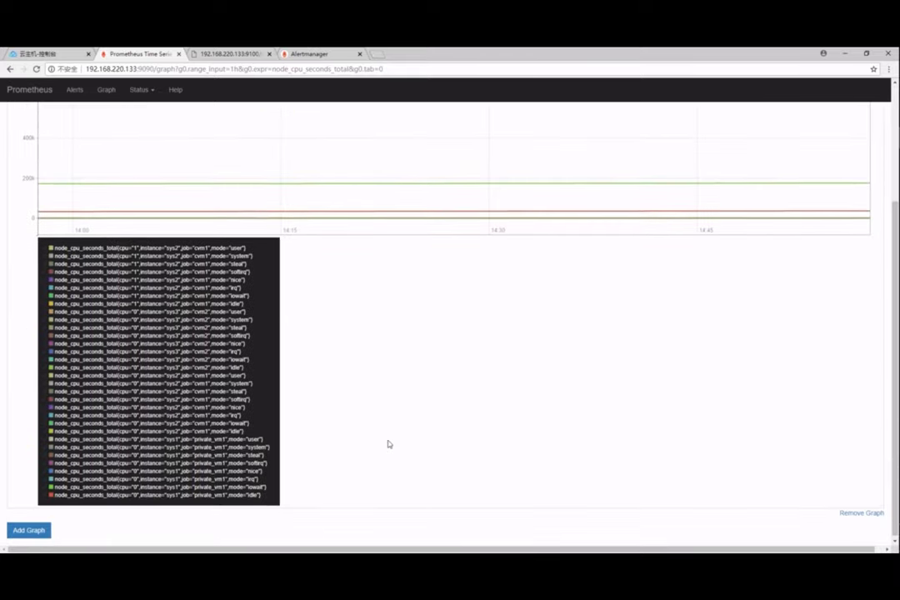
pyautogui.scroll(1, 388, 444)
pyautogui.scroll(1, 388, 444)
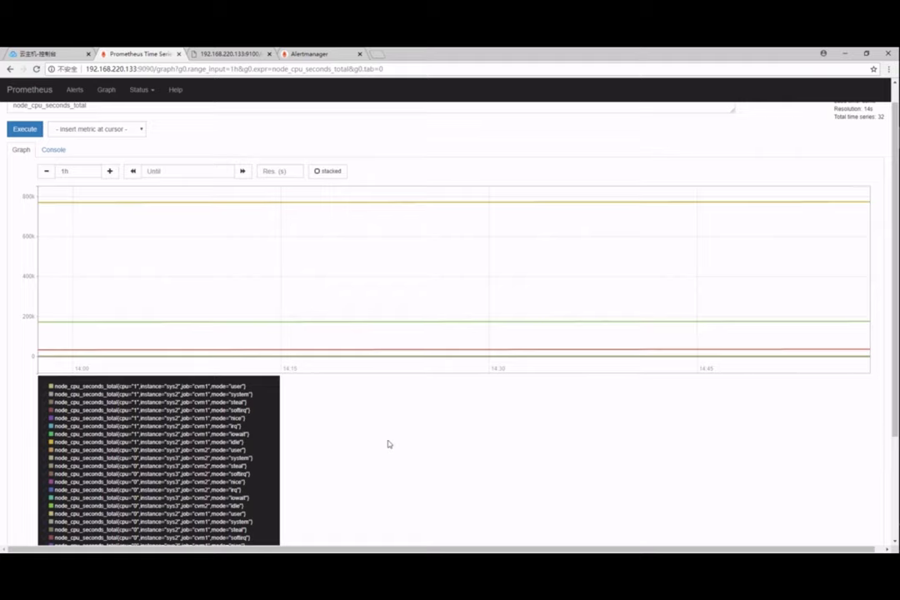
pyautogui.scroll(-3, 388, 444)
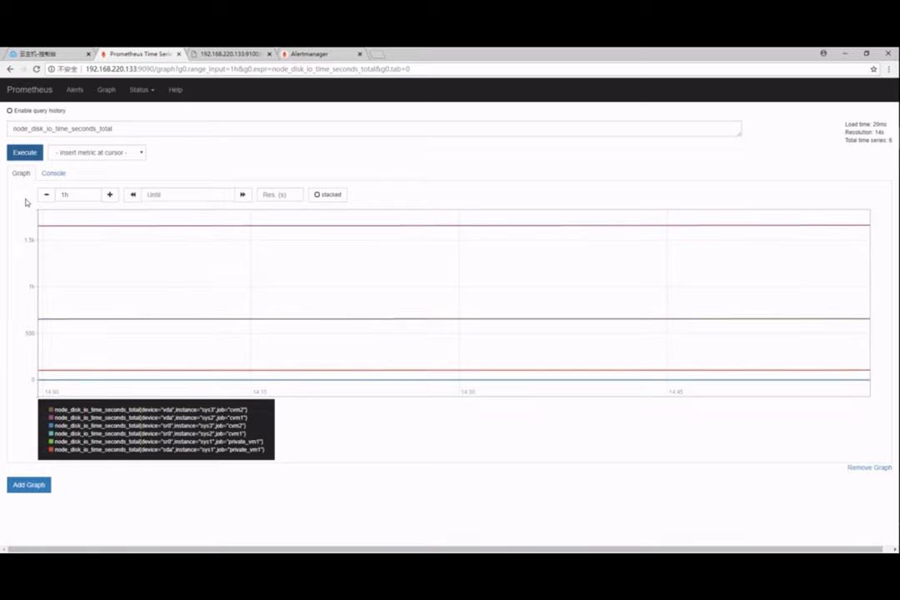
# Step: Shorten the time range of the node_disk_io_time_seconds_total graph to 15m
pyautogui.click(51, 199)
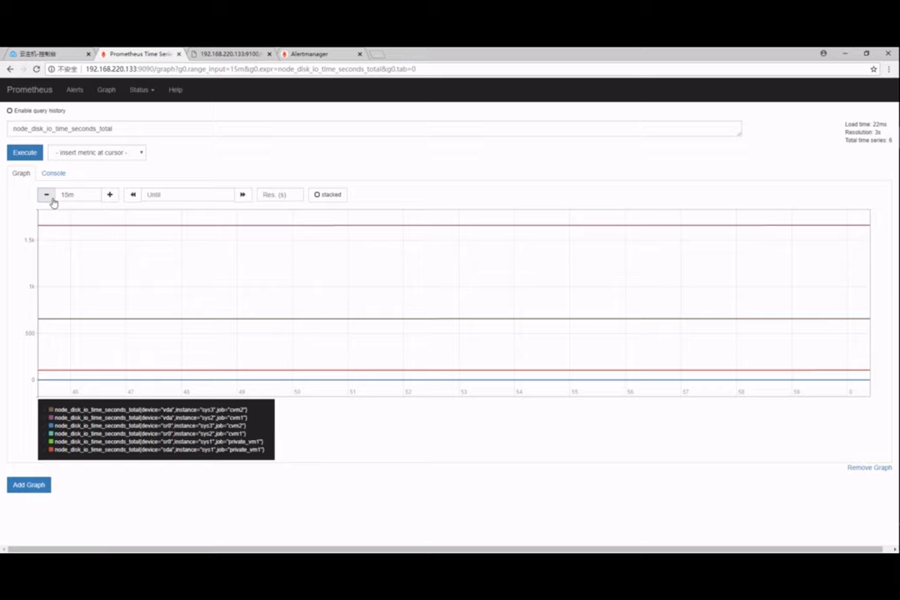
# Step: View the Prometheus alerts and expand the cpu_overloading rule's definition
pyautogui.click(75, 89)
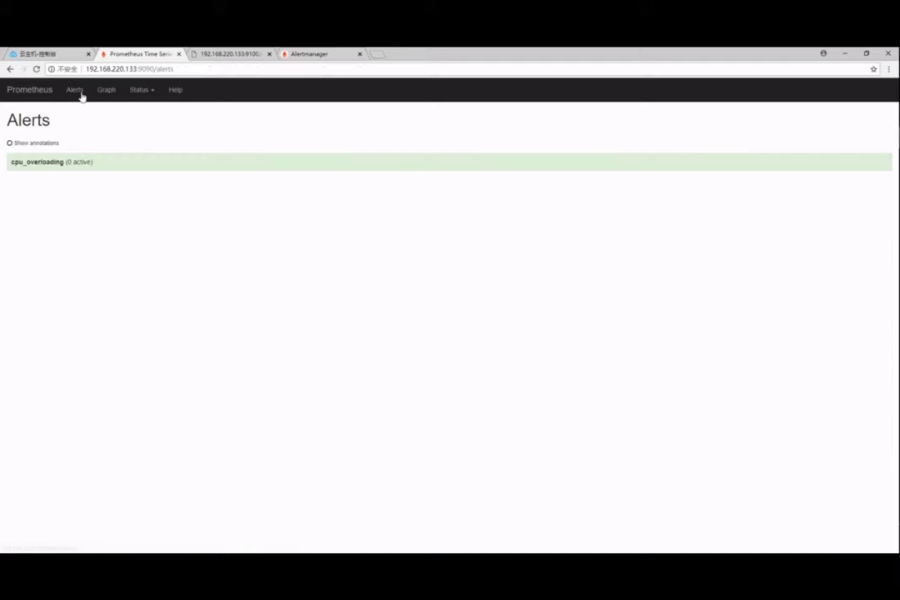
pyautogui.click(108, 162)
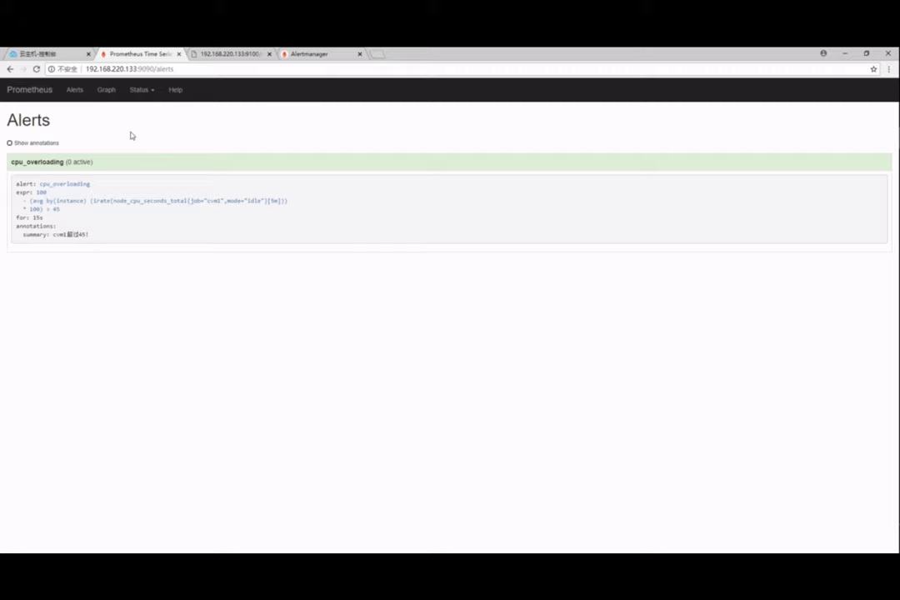
# Step: Switch to the ubuntu@hybrid terminal, open rules.yml in vim and examine the cpu_overloading expression, its metric and job label
pyautogui.hotkey('alt', 'Tab')
pyautogui.write('vim ru')
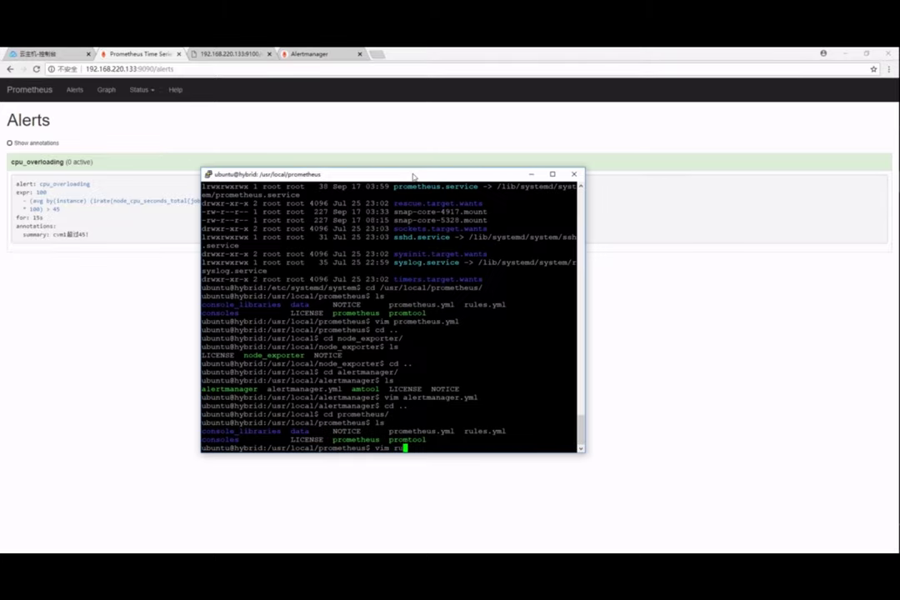
pyautogui.press('Tab')
pyautogui.press('Return')
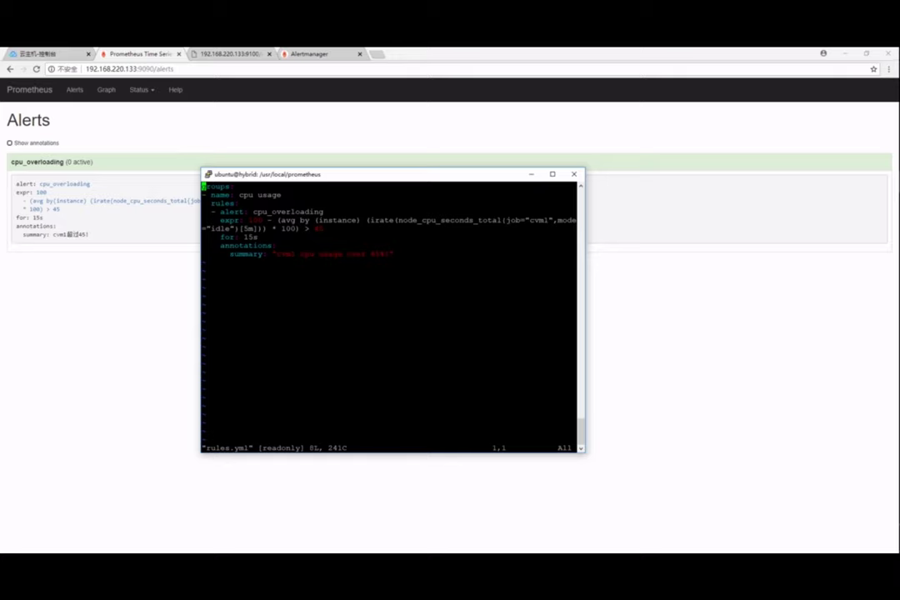
pyautogui.moveTo(244, 220); pyautogui.dragTo(300, 228)
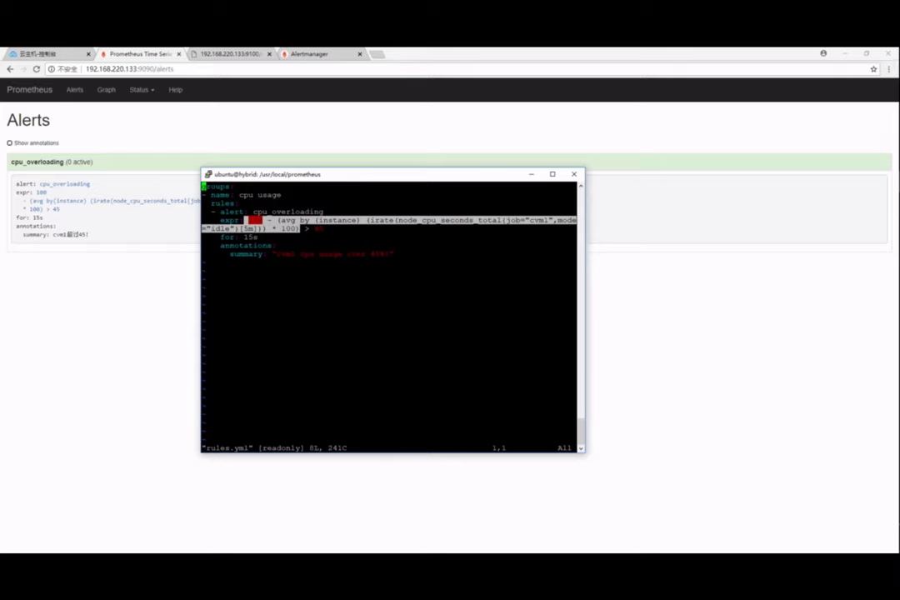
pyautogui.moveTo(397, 220); pyautogui.dragTo(501, 220)
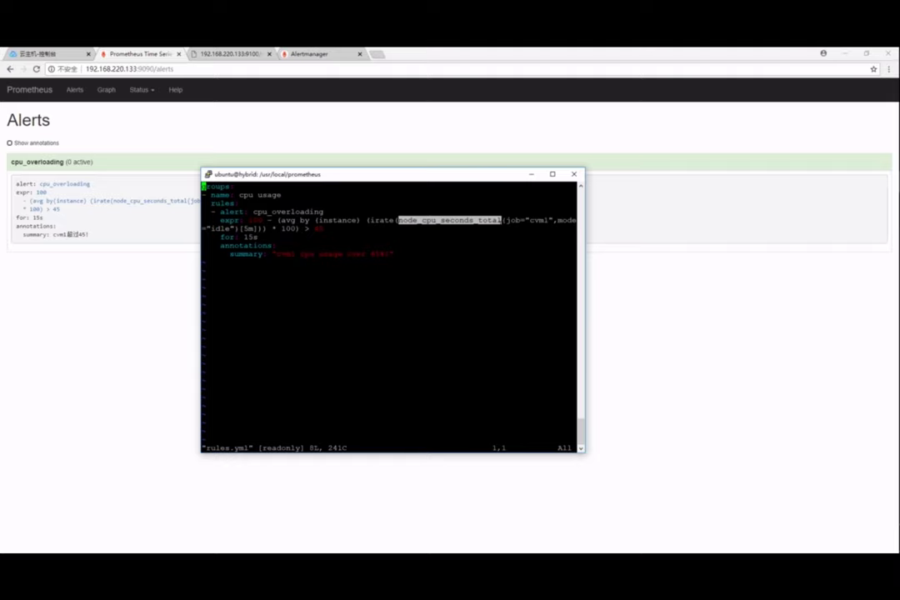
pyautogui.moveTo(525, 219); pyautogui.dragTo(552, 220)
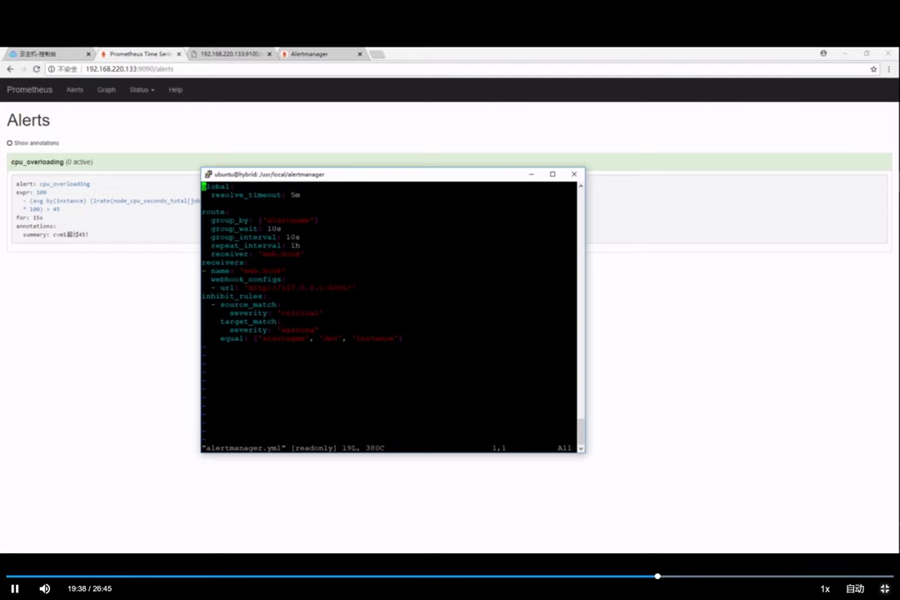
# Step: Examine the webhook_configs entry in alertmanager.yml and quit vim
pyautogui.doubleClick(246, 279)
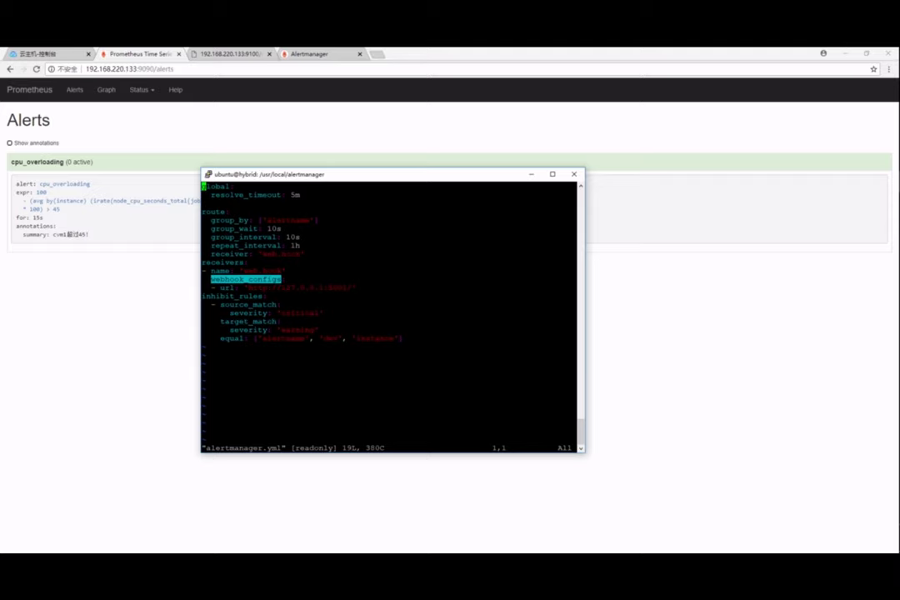
pyautogui.write(':q')
pyautogui.press('Return')
pyautogui.write('c')
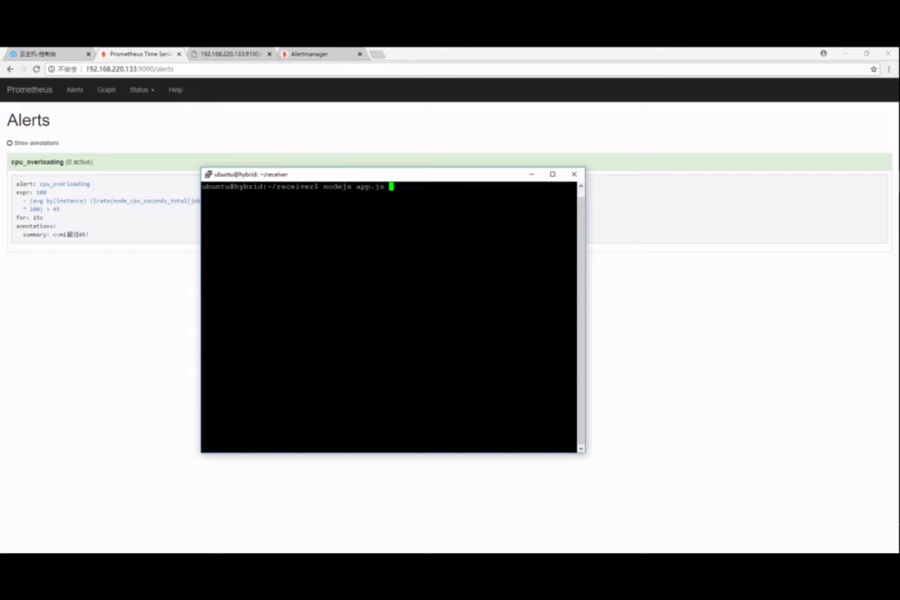
# Step: Start the receiver app in ~/receiver with nodejs app.js and stop it again
pyautogui.press('Return')
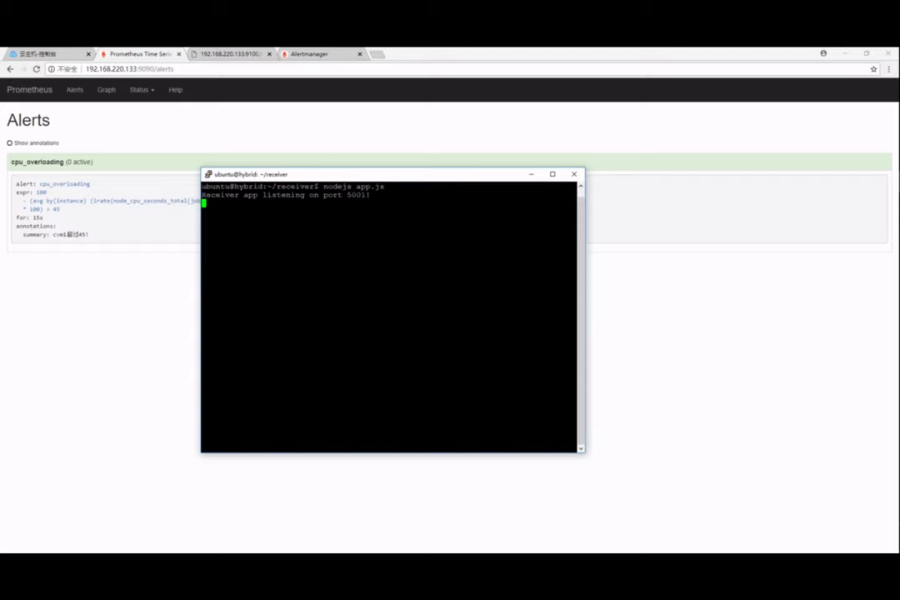
pyautogui.hotkey('ctrl', 'c')
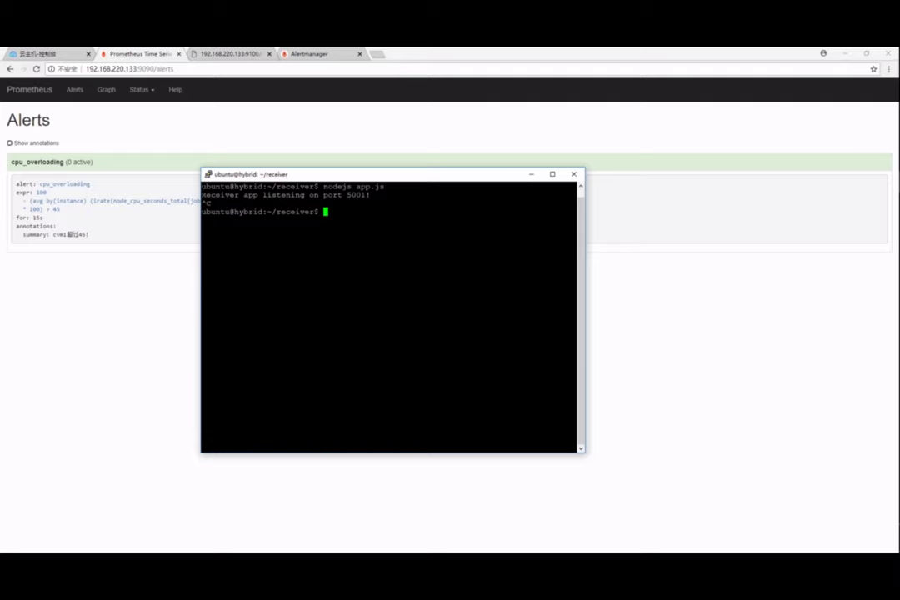
# Step: Open app.js in vim, examine the port definition and the POST handler's console.log line, and quit without changes
pyautogui.write('vim app.js')
pyautogui.press('Return')
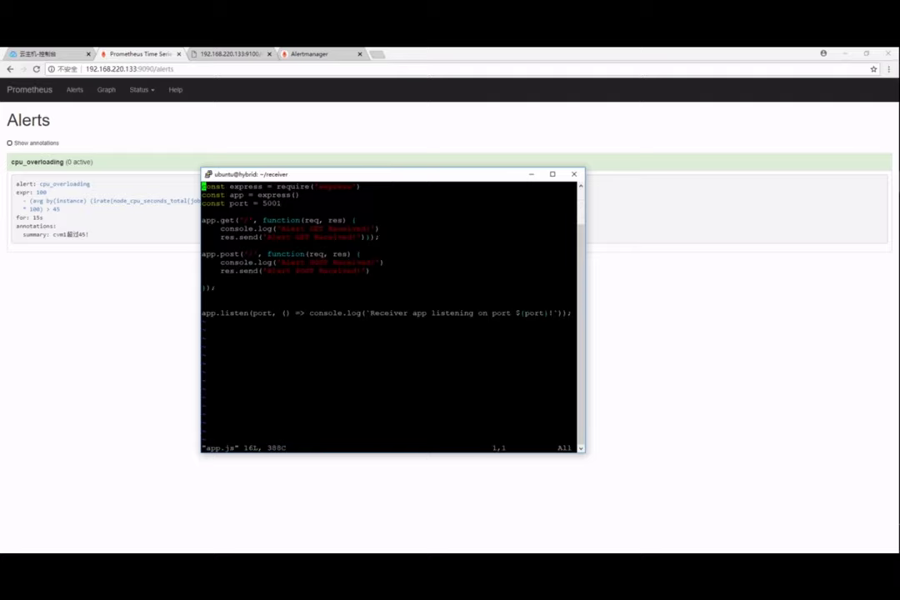
pyautogui.moveTo(230, 204); pyautogui.dragTo(289, 203)
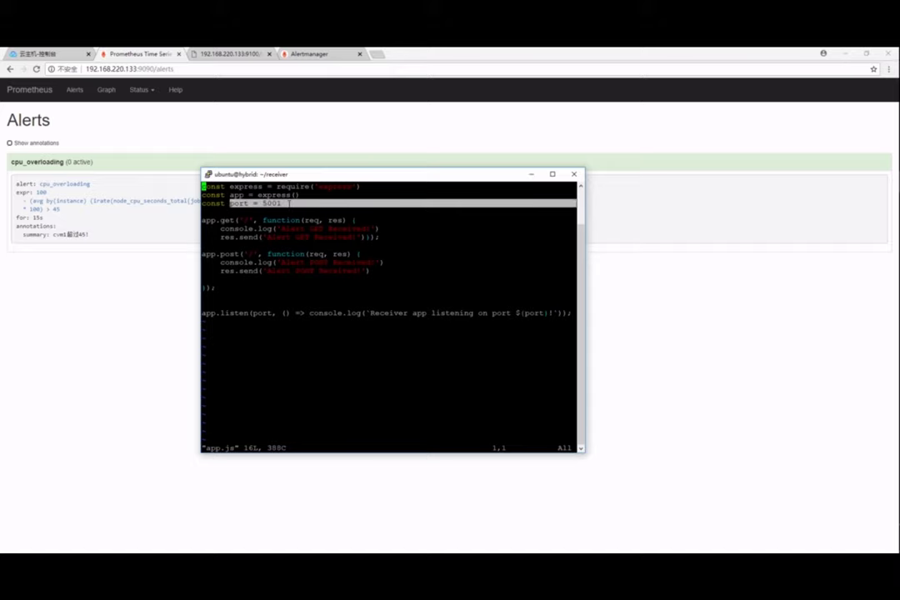
pyautogui.moveTo(202, 263); pyautogui.dragTo(399, 262)
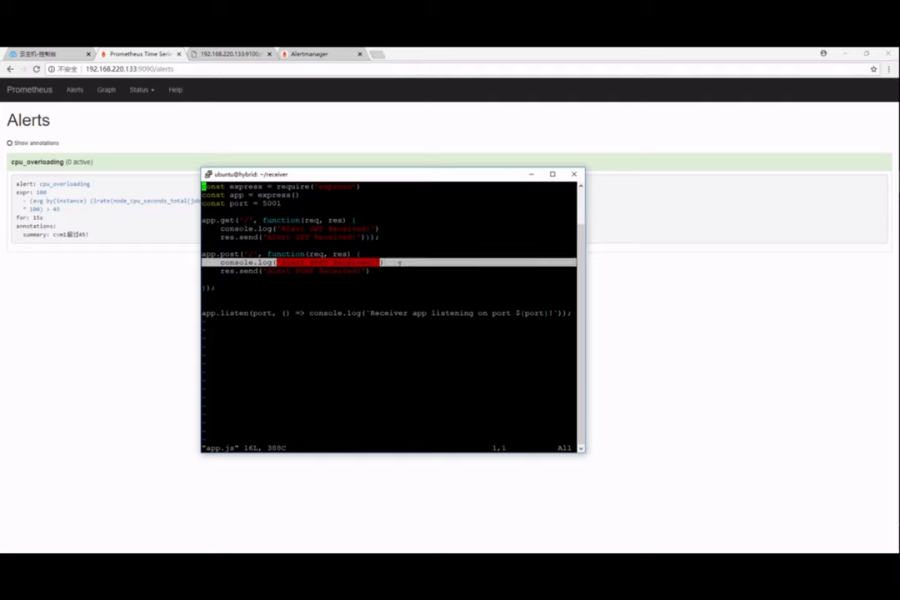
pyautogui.write(':')
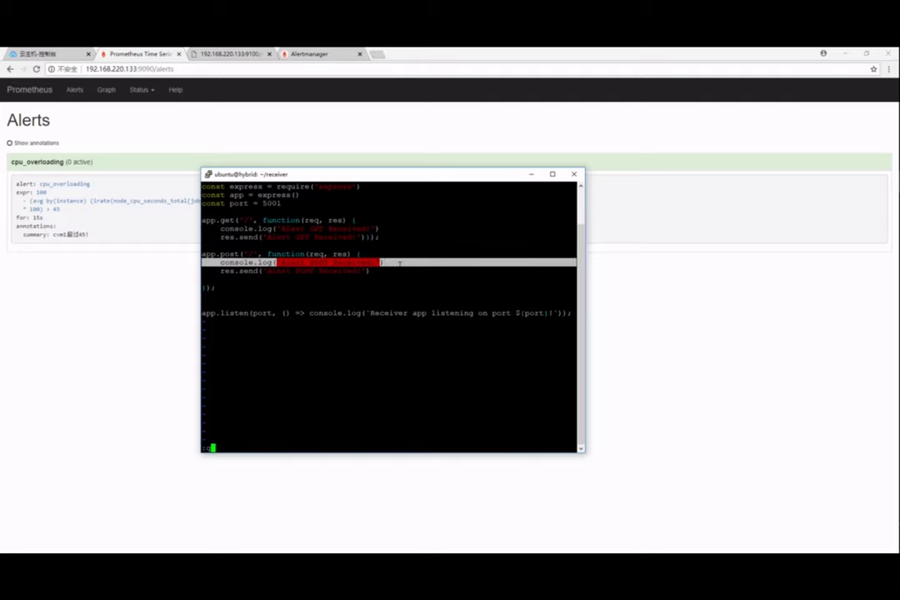
pyautogui.write('q')
pyautogui.press('Return')
# Step: Run the receiver app again in ~/receiver with nodejs app.js
pyautogui.press('Up')
pyautogui.press('Return')
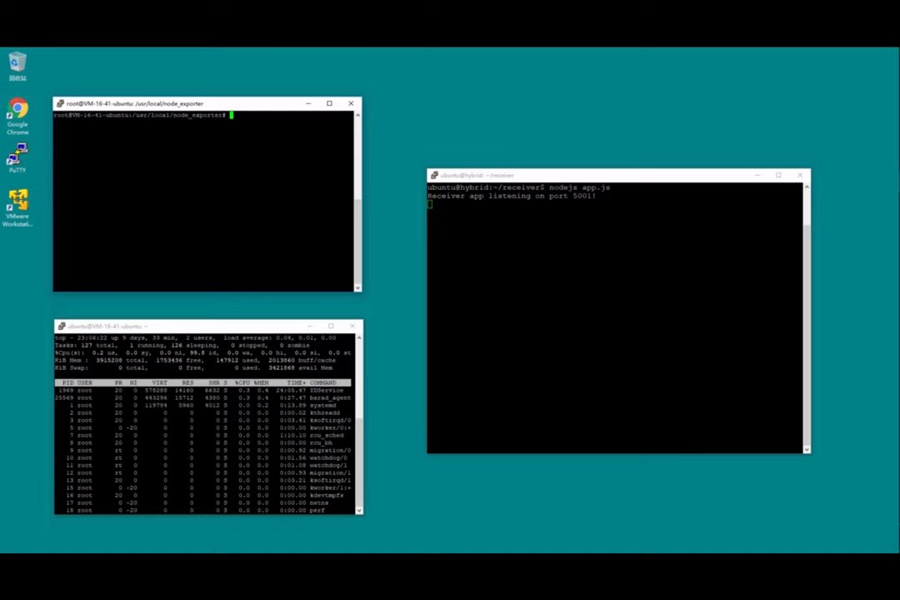
# Step: Run stress -c 10 in the root terminal of VM-16-41 and check the CPU usage line in that machine's top output
pyautogui.write('stress -c 10')
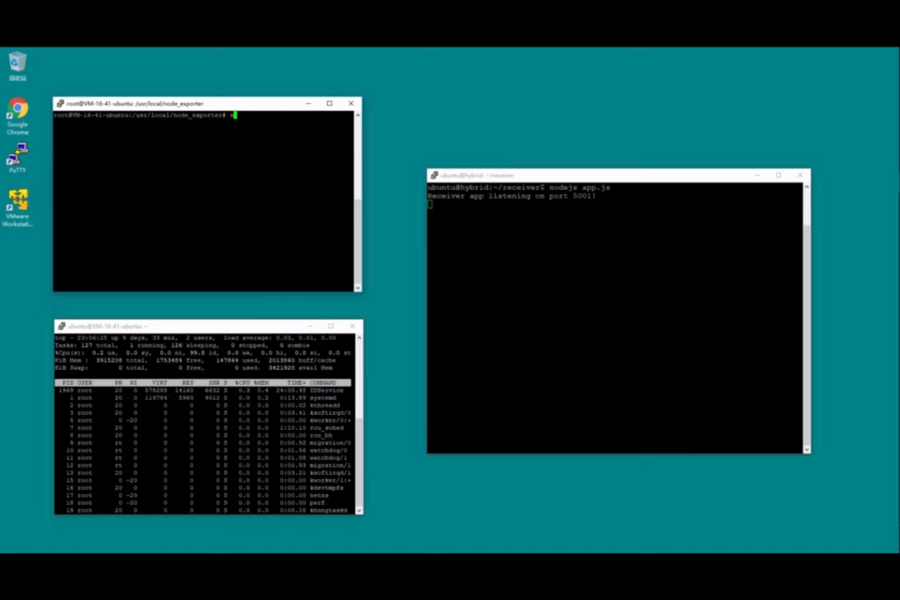
pyautogui.press('Return')
pyautogui.click(264, 328)
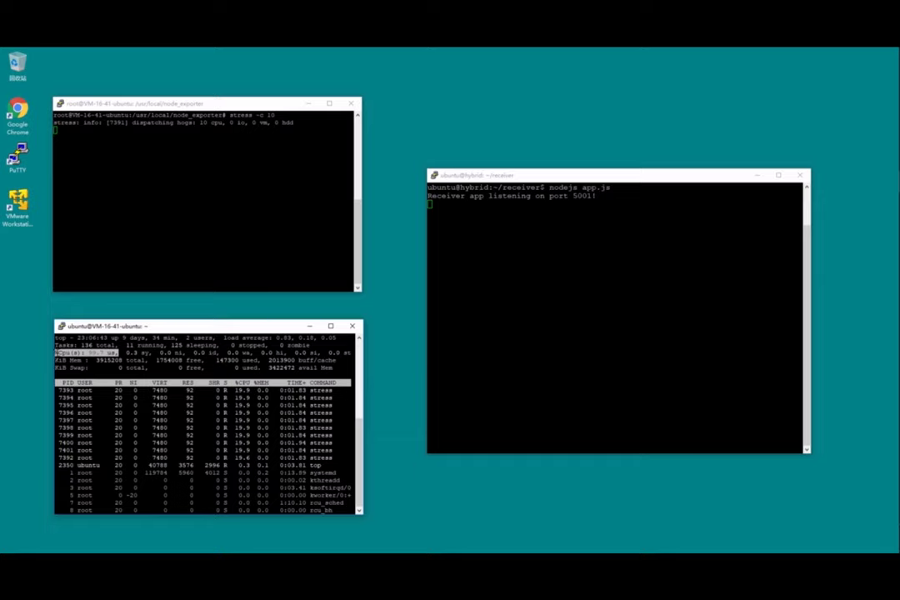
pyautogui.moveTo(55, 353); pyautogui.dragTo(119, 353)
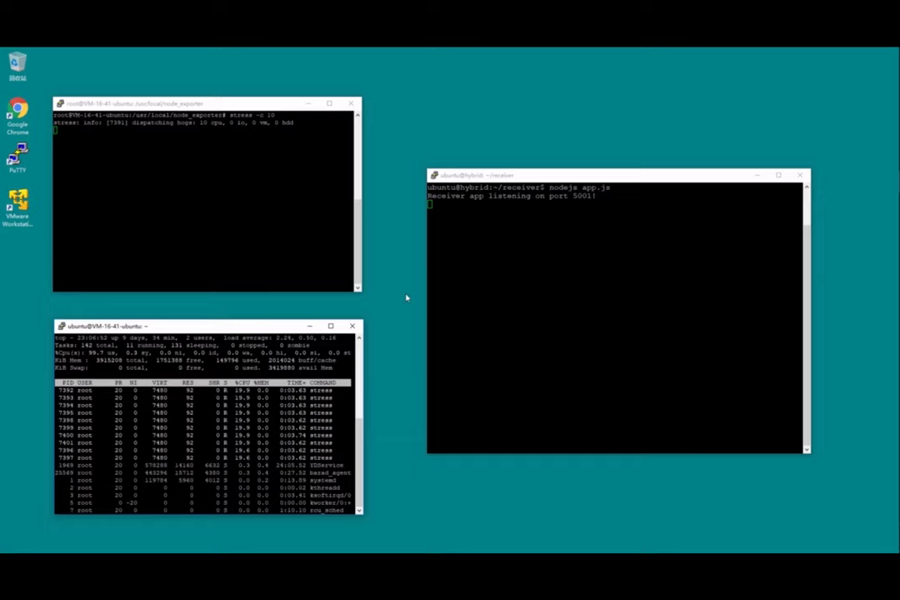
# Step: Switch to Chrome, reload the Prometheus alerts, expand cpu_overloading and check the state of its alert
pyautogui.click(55, 130)
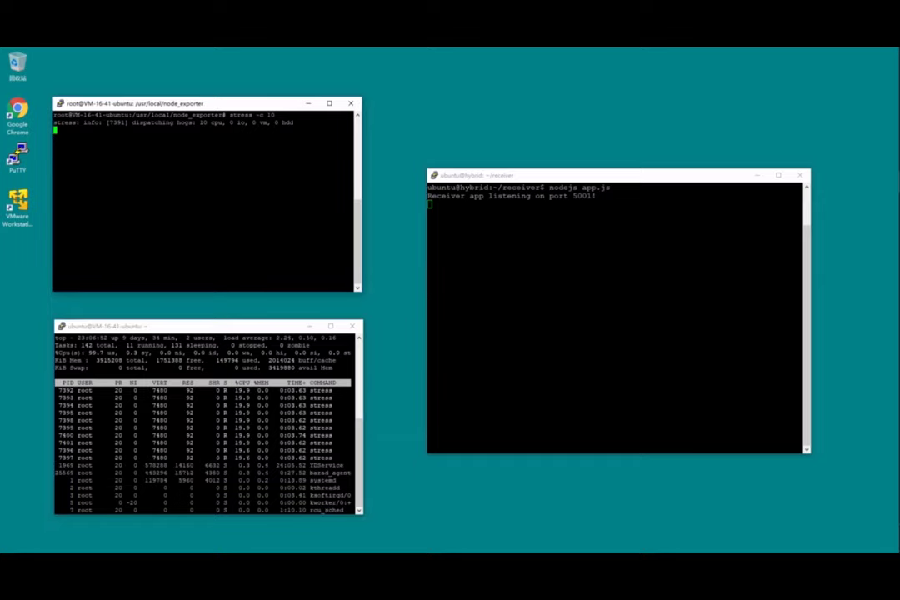
pyautogui.click(884, 161)
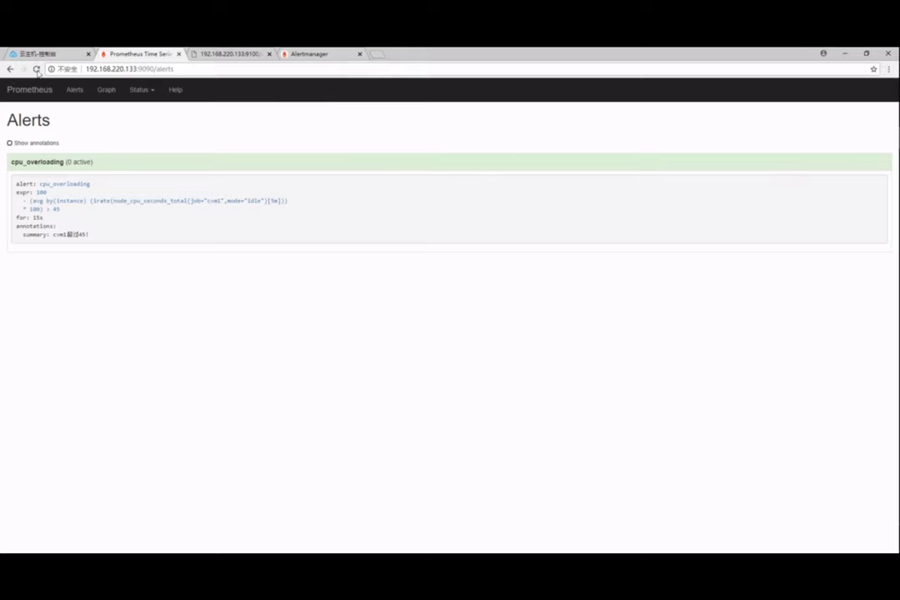
pyautogui.click(37, 69)
pyautogui.click(150, 161)
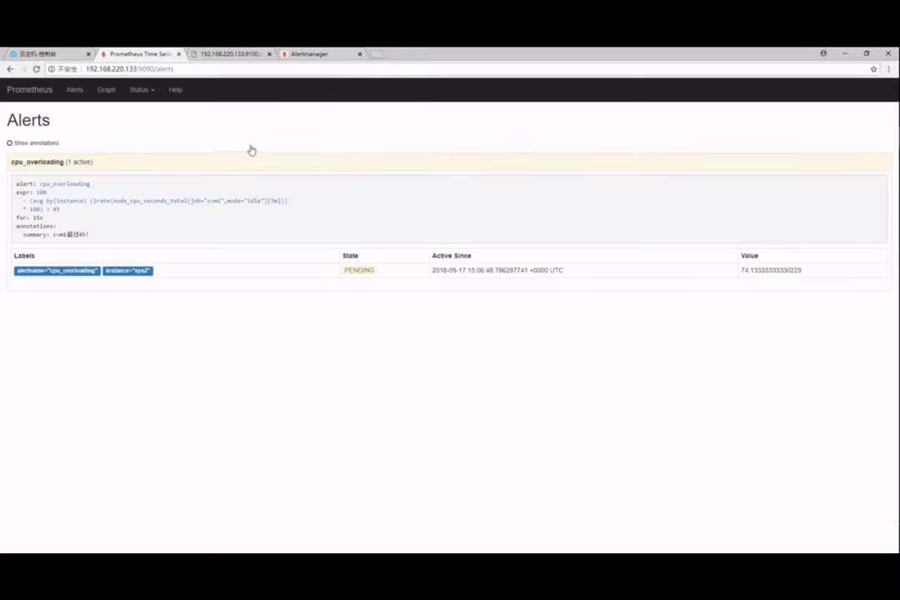
pyautogui.doubleClick(381, 273)
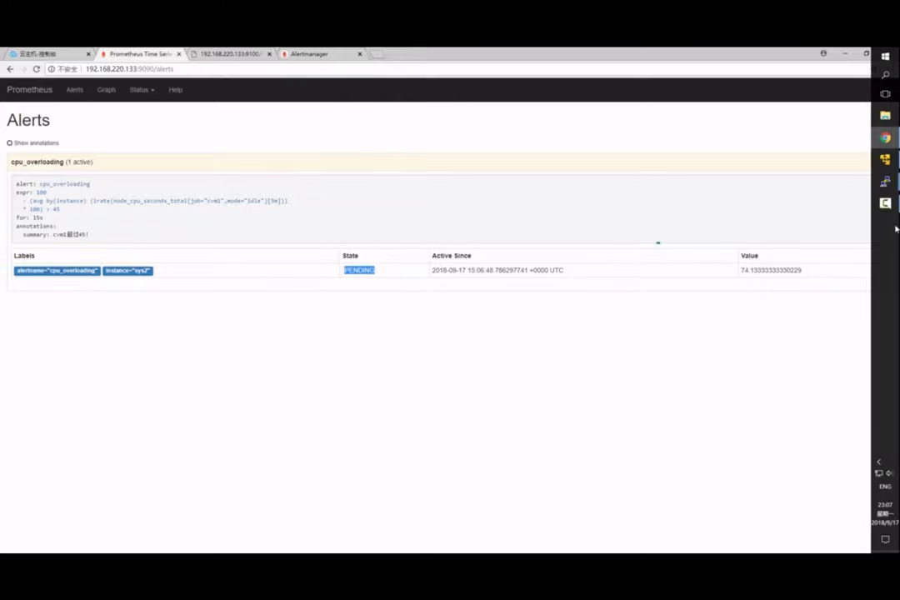
# Step: Switch to the ~/receiver terminal and check the receiver app's output for an incoming alert POST
pyautogui.click(885, 180)
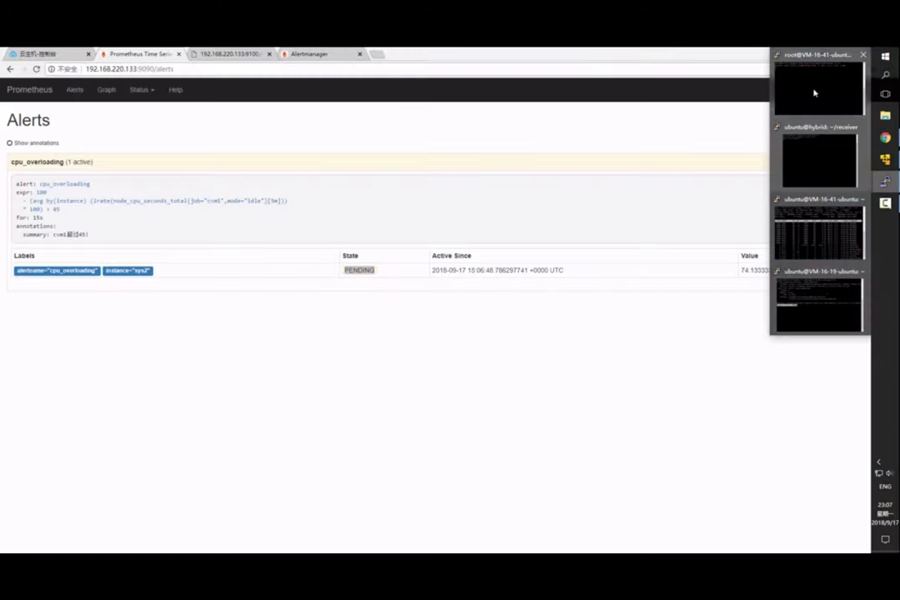
pyautogui.moveTo(815, 87)
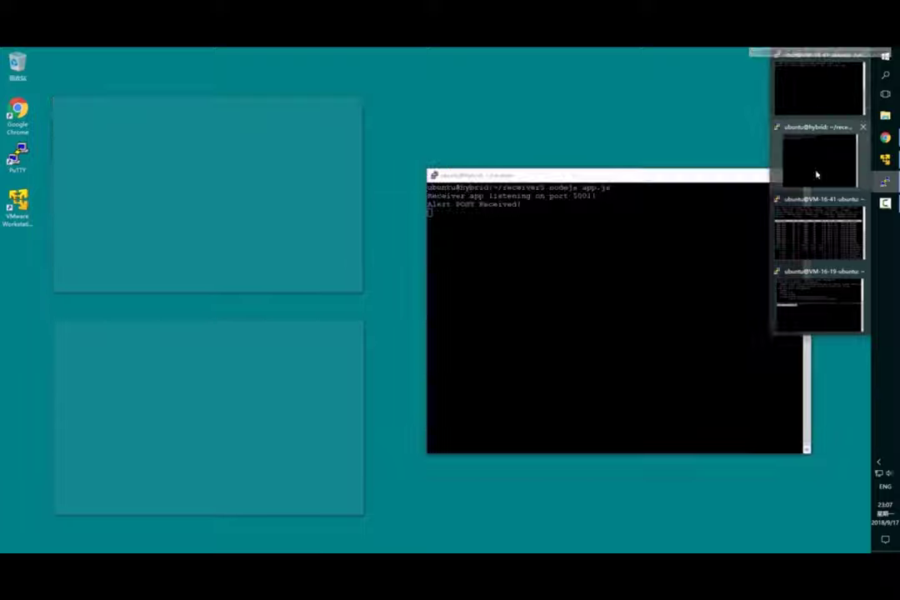
pyautogui.click(816, 171)
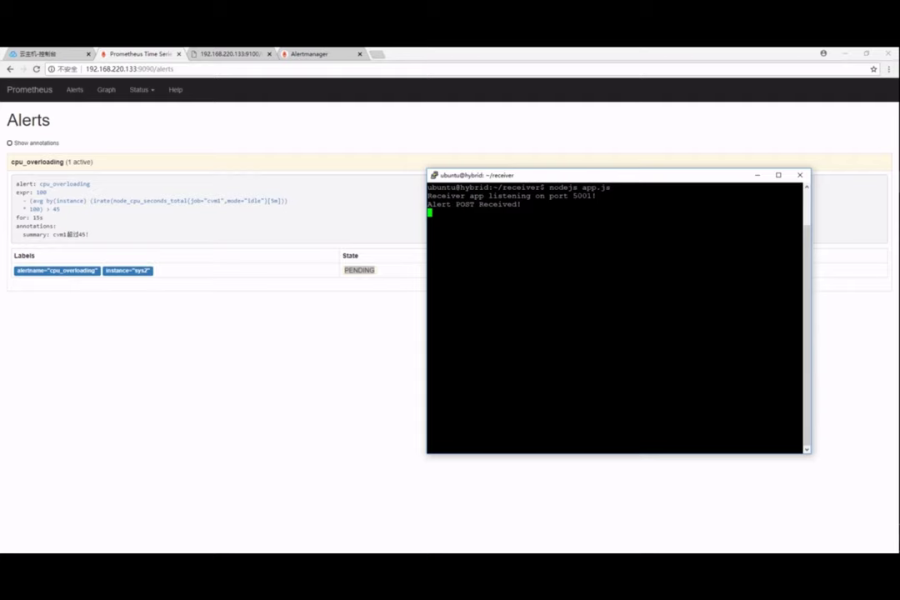
# Step: Reload the Prometheus alerts, check cpu_overloading's state, and check the same alert's timestamp in Alertmanager
pyautogui.click(106, 143)
pyautogui.click(36, 69)
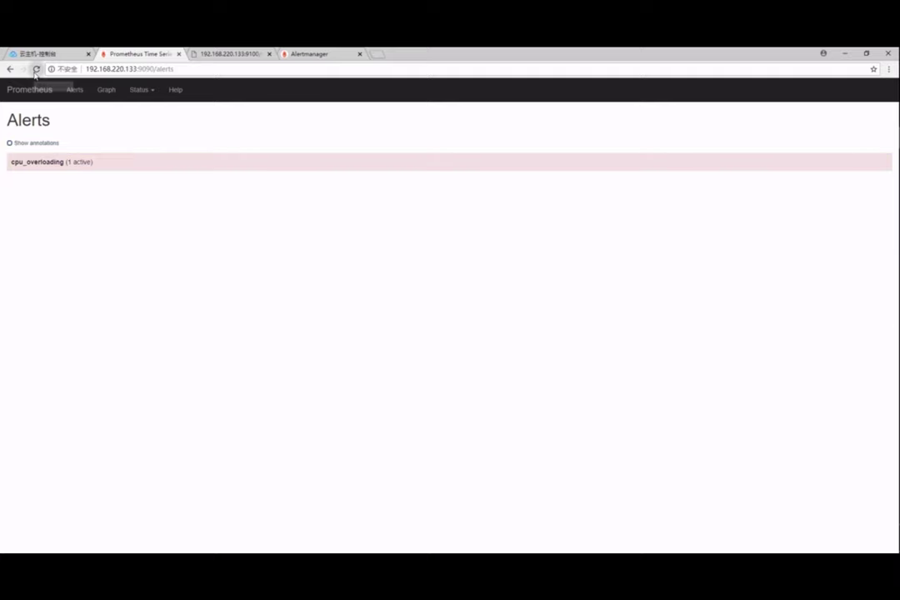
pyautogui.click(75, 160)
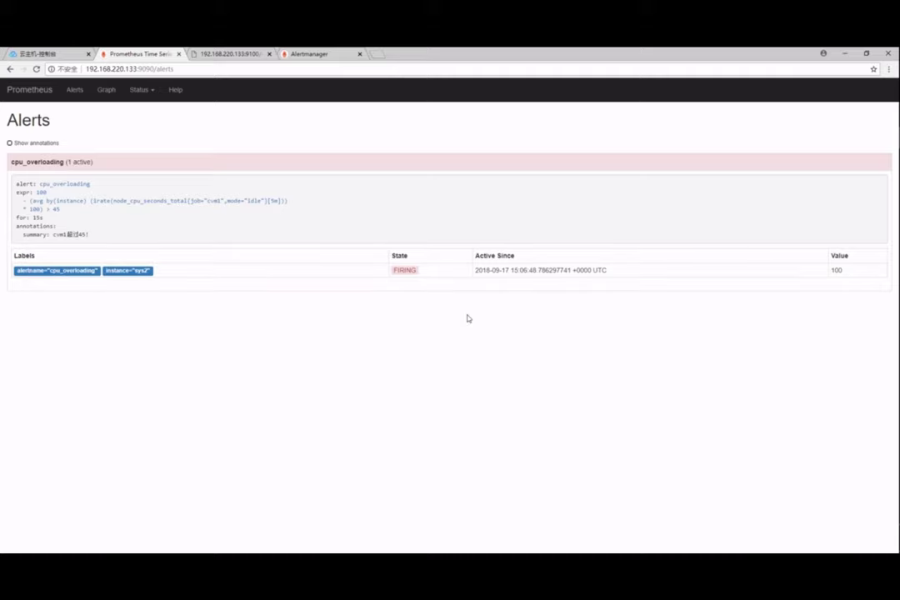
pyautogui.hotkey('ctrl', '4')
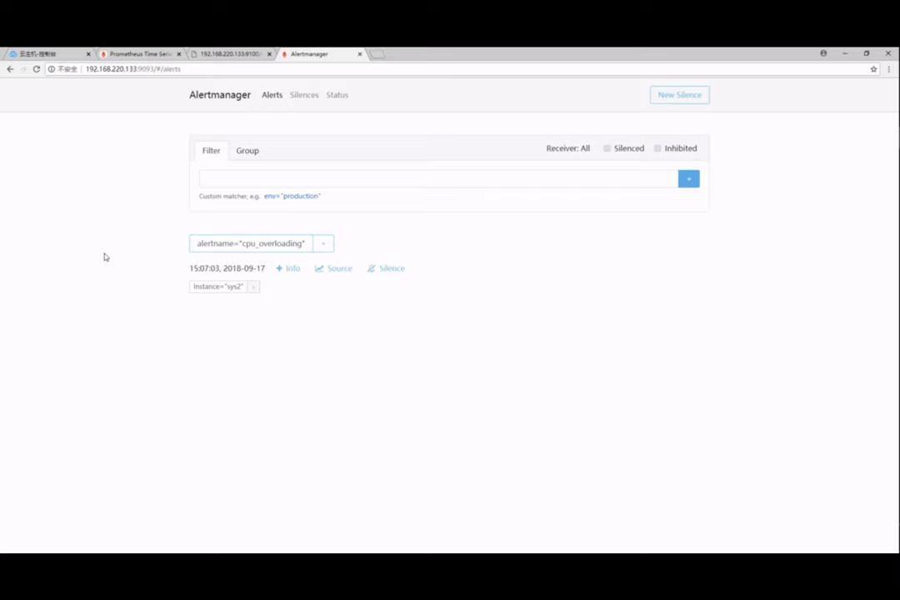
pyautogui.moveTo(190, 268); pyautogui.dragTo(267, 269)
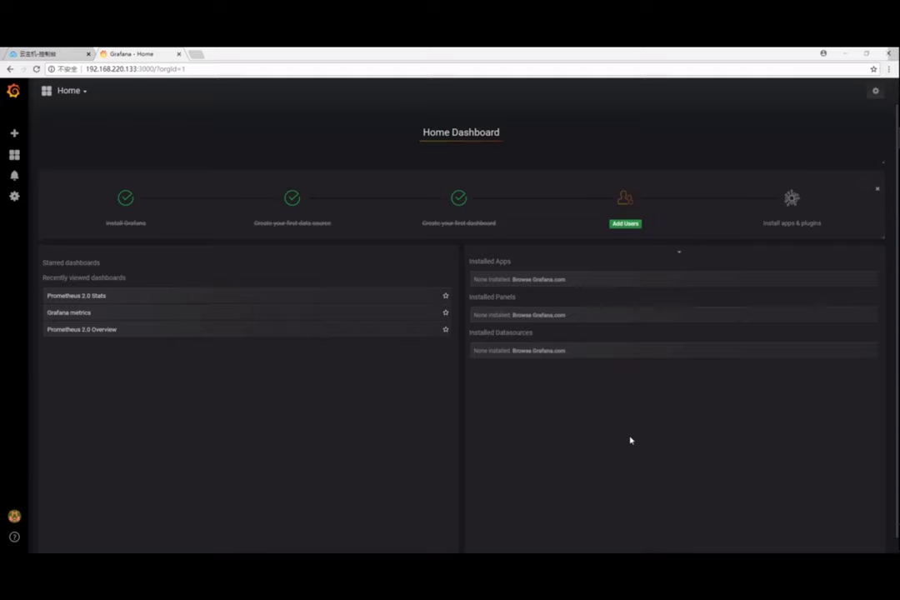
# Step: Enter the command sudo dpkg -i grafana_5.2.4_amd64.deb in the hybrid terminal, and return to Grafana in Chrome
pyautogui.hotkey('alt', 'Tab')
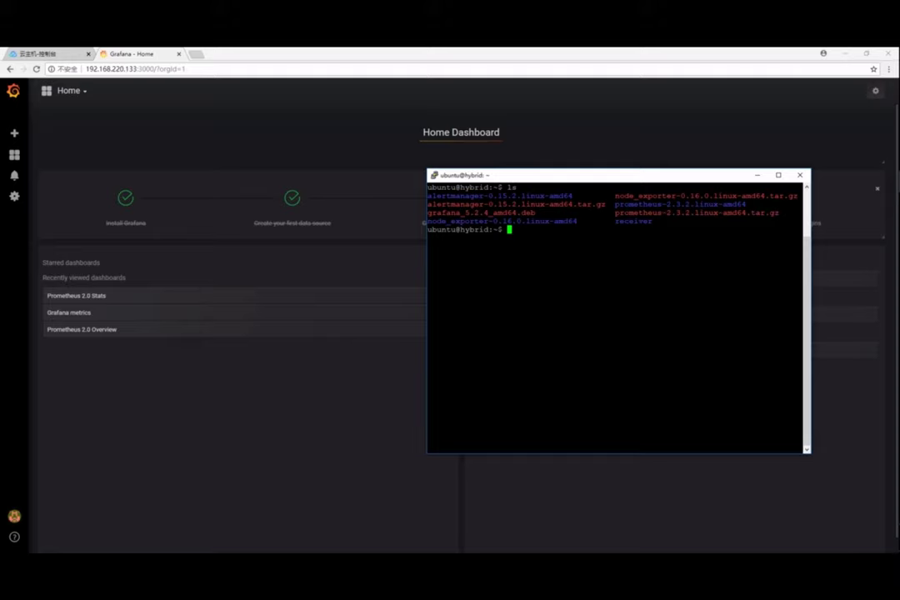
pyautogui.write('sudo dpkg -i g')
pyautogui.press('Tab')
pyautogui.click(291, 411)
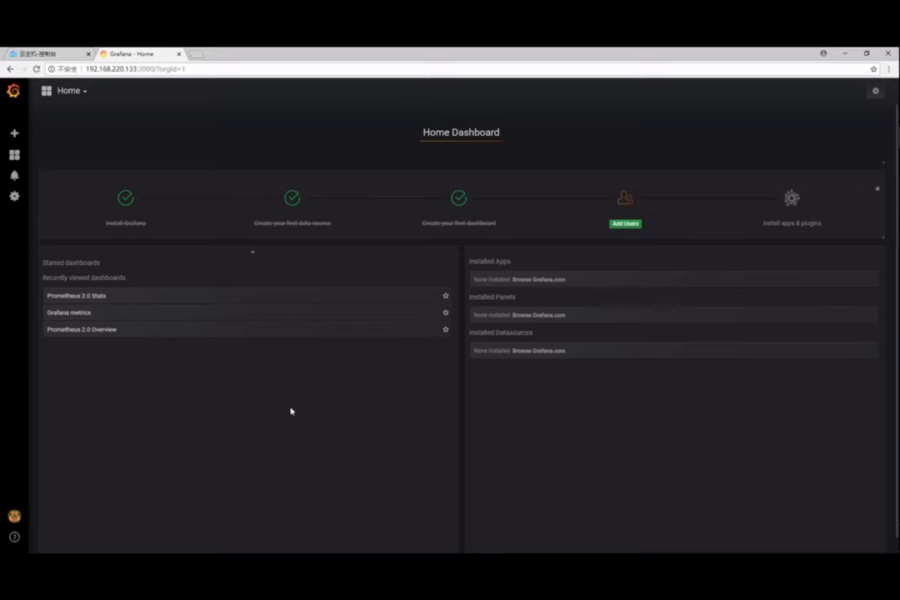
# Step: Open the settings of Grafana's hybridcloud data source and examine its Prometheus URL
pyautogui.moveTo(13, 155)
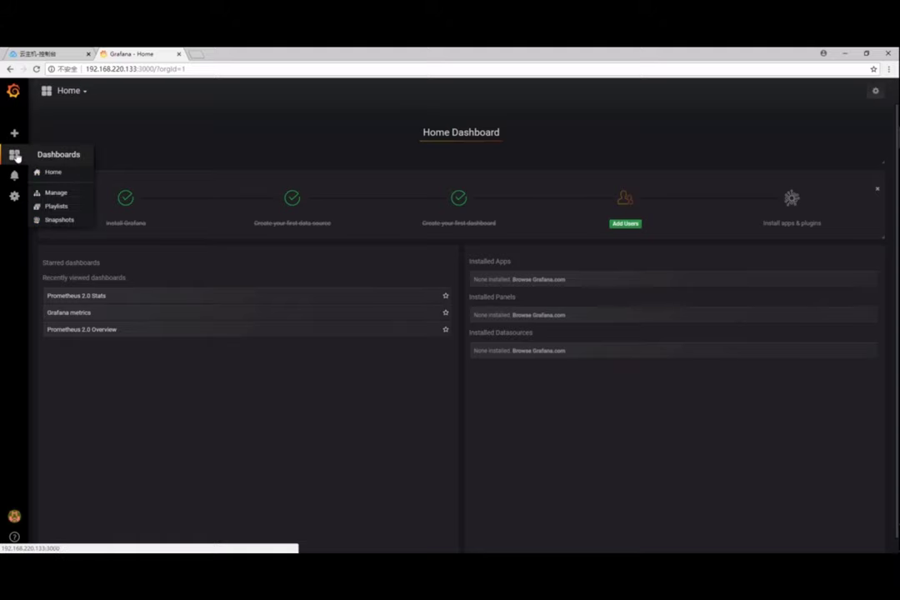
pyautogui.moveTo(15, 178)
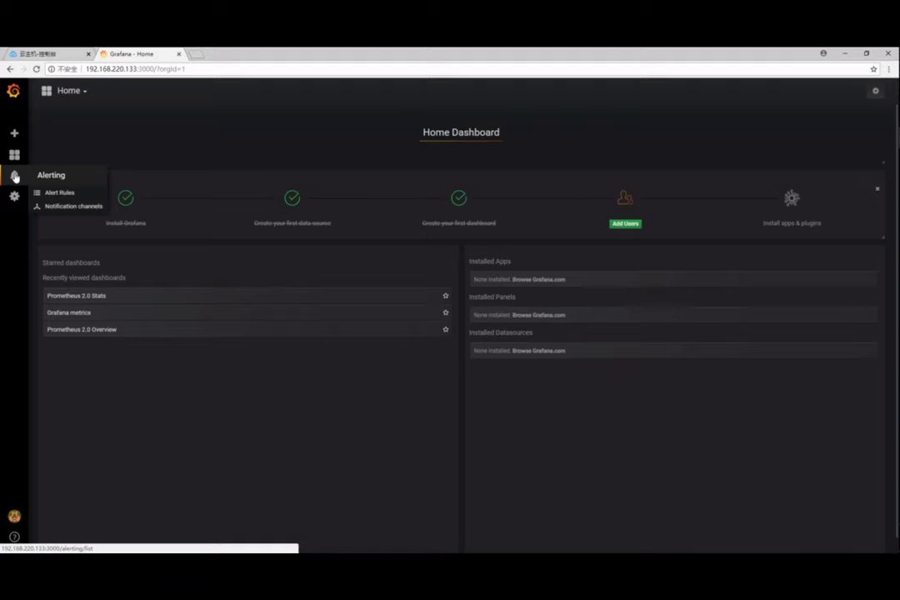
pyautogui.moveTo(14, 197)
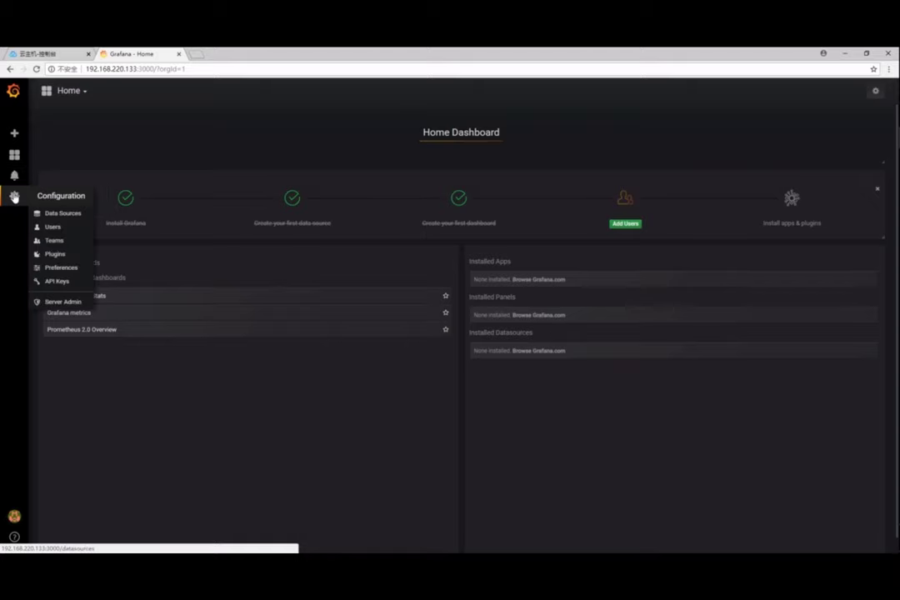
pyautogui.click(64, 214)
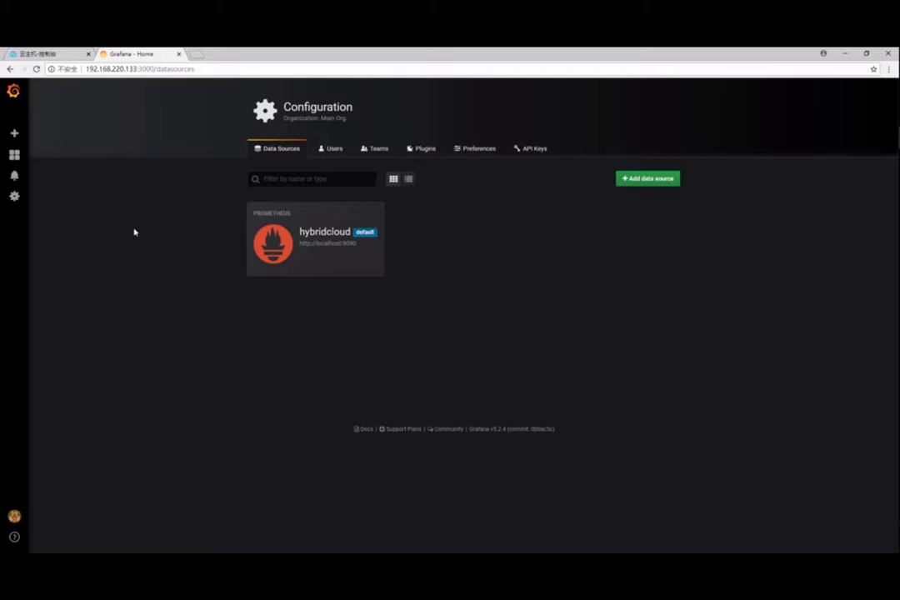
pyautogui.click(313, 220)
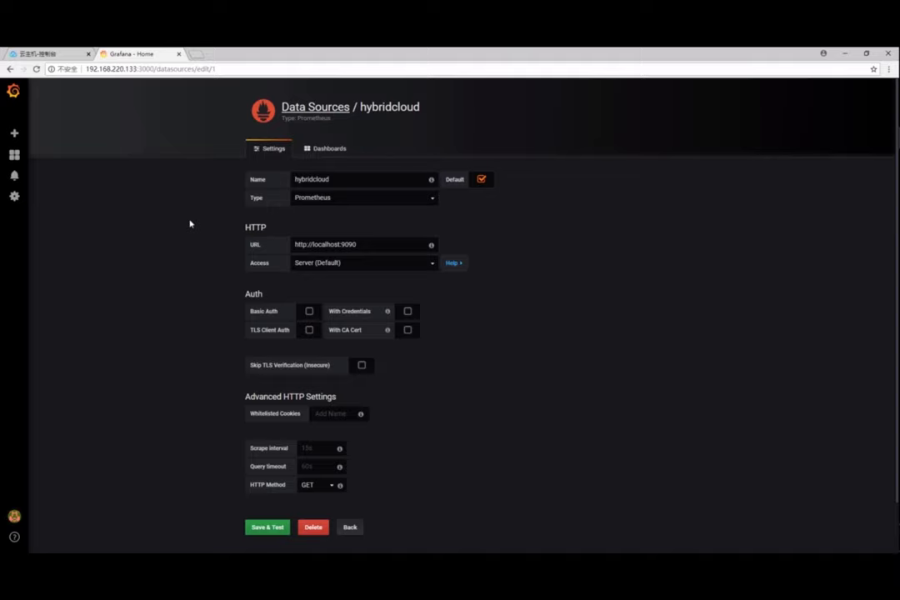
pyautogui.click(358, 244)
pyautogui.moveTo(356, 244); pyautogui.dragTo(283, 241)
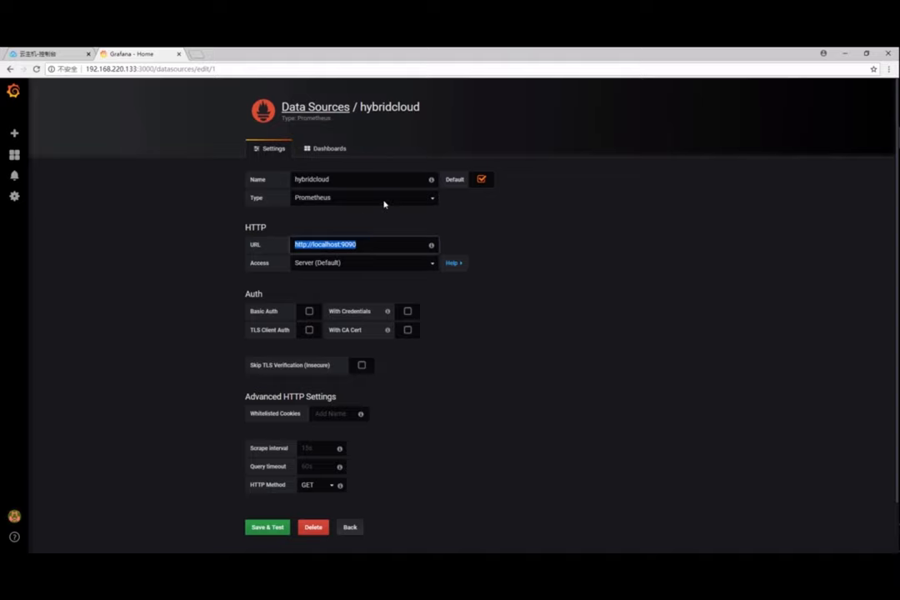
# Step: View the Prometheus 2.0 Stats dashboard from the data source's dashboards and Prometheus 2.0 Overview from the dashboard list
pyautogui.click(327, 149)
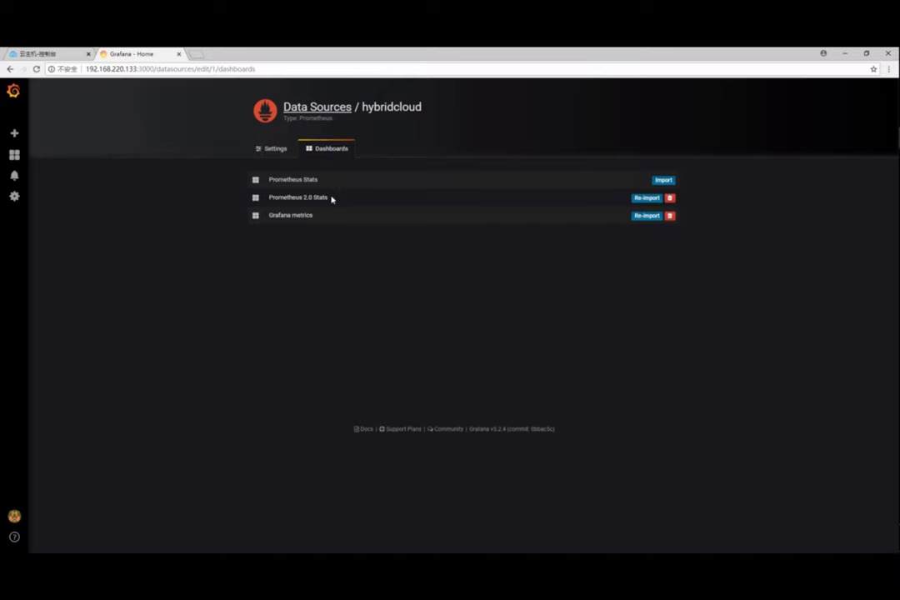
pyautogui.click(276, 200)
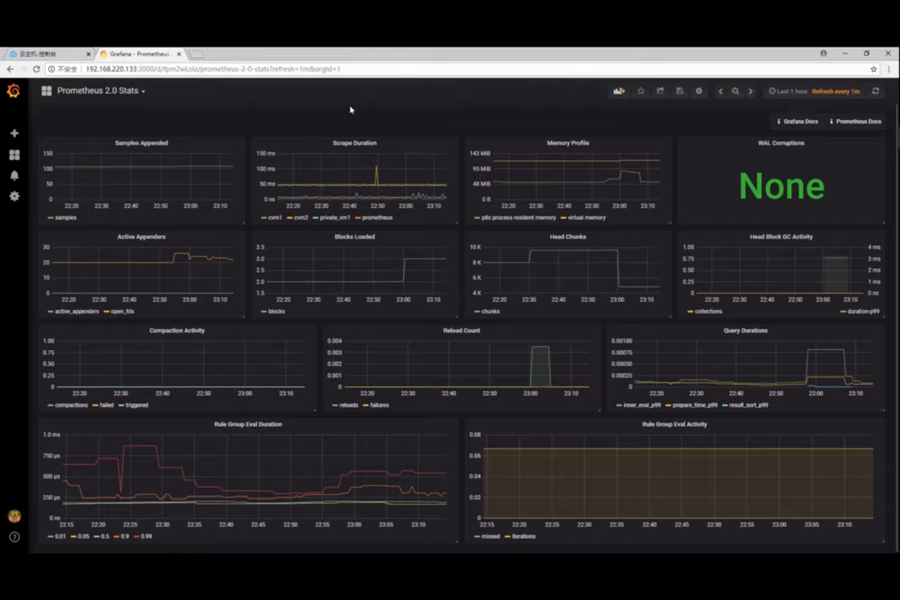
pyautogui.moveTo(15, 155)
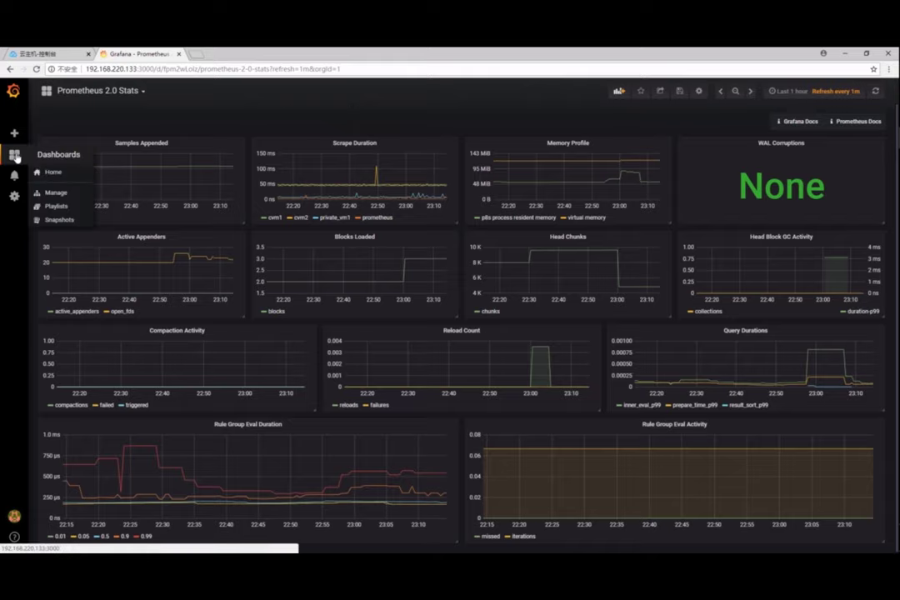
pyautogui.click(50, 196)
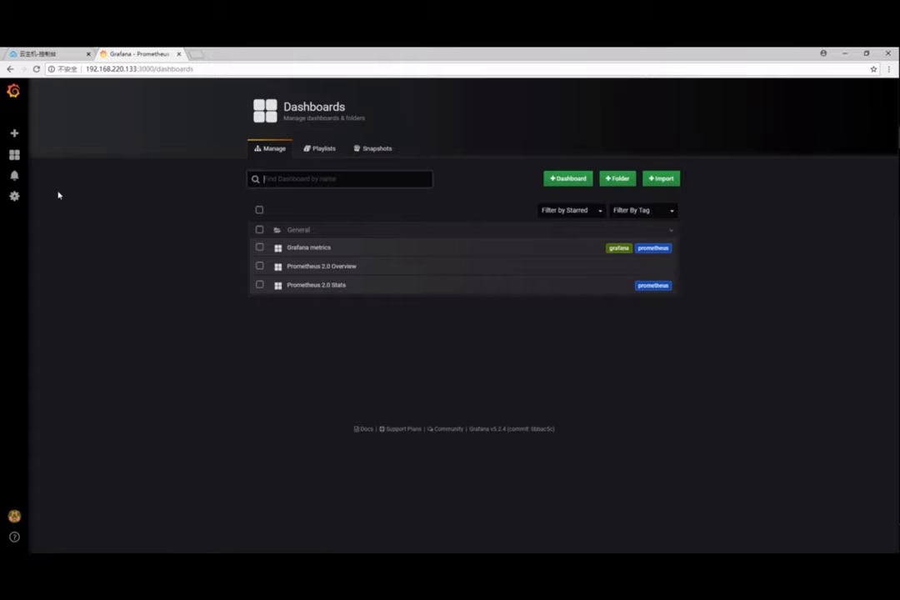
pyautogui.click(333, 267)
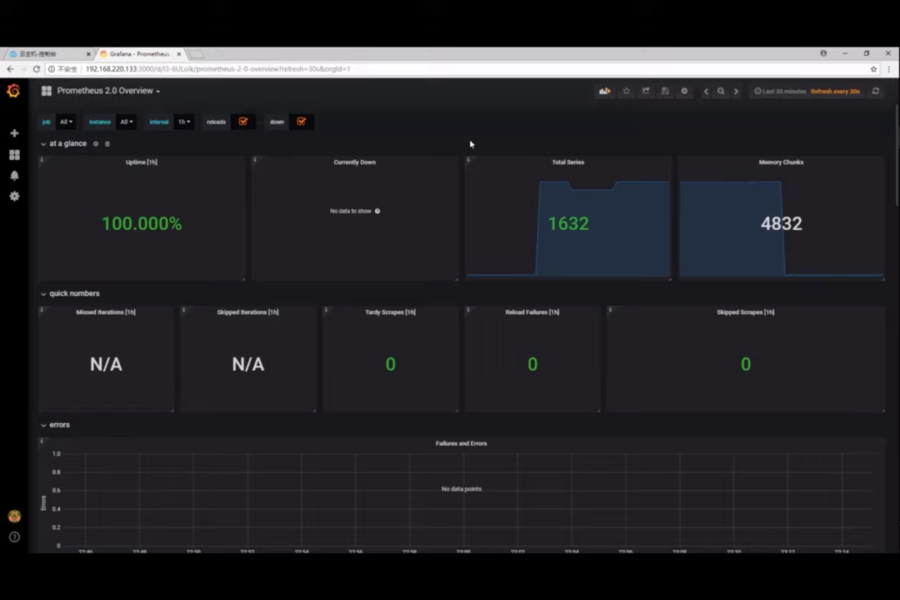
# Step: Open Grafana's dashboard import page and look up the dashboard ID of Prometheus 2.0 Overview on grafana.com
pyautogui.click(137, 92)
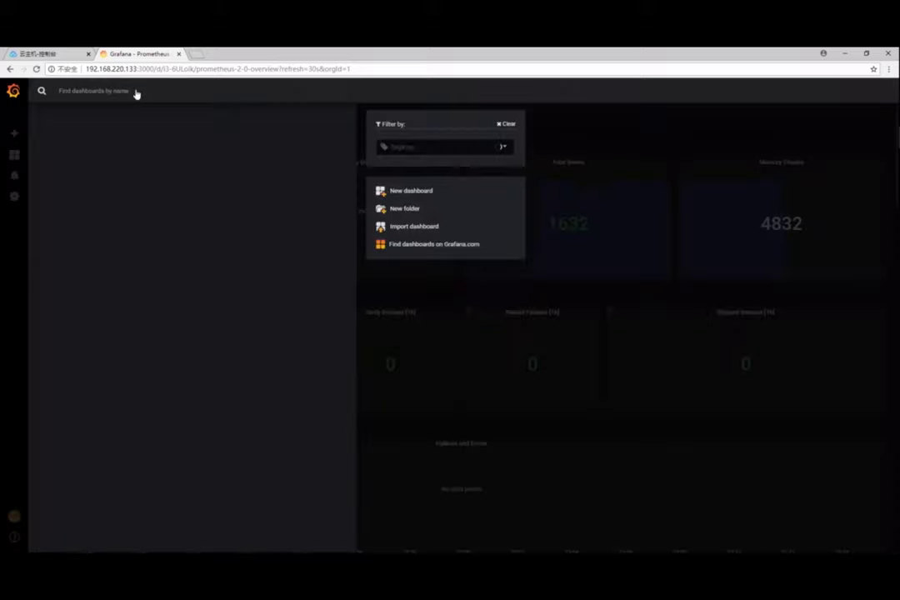
pyautogui.click(417, 227)
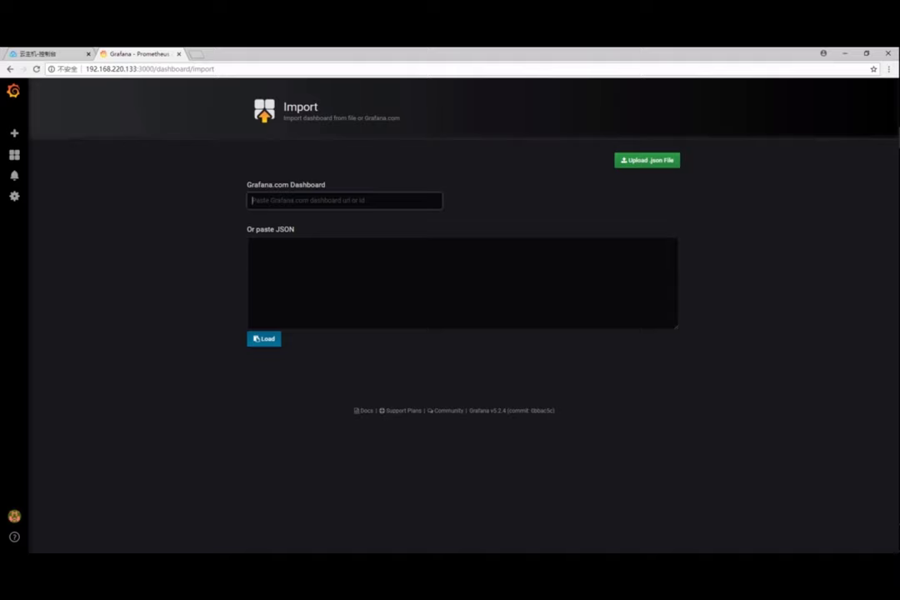
pyautogui.moveTo(24, 158)
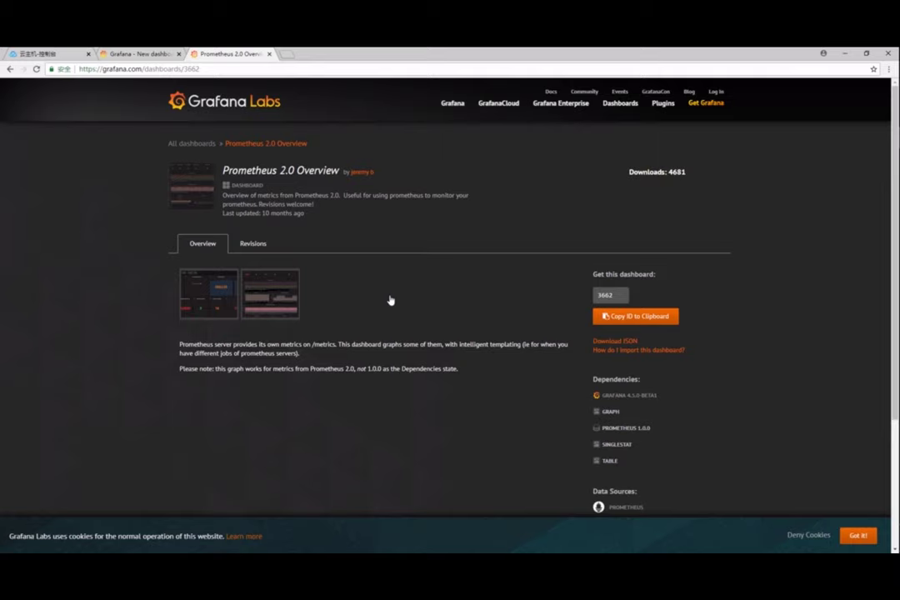
pyautogui.moveTo(390, 300); pyautogui.dragTo(608, 295)
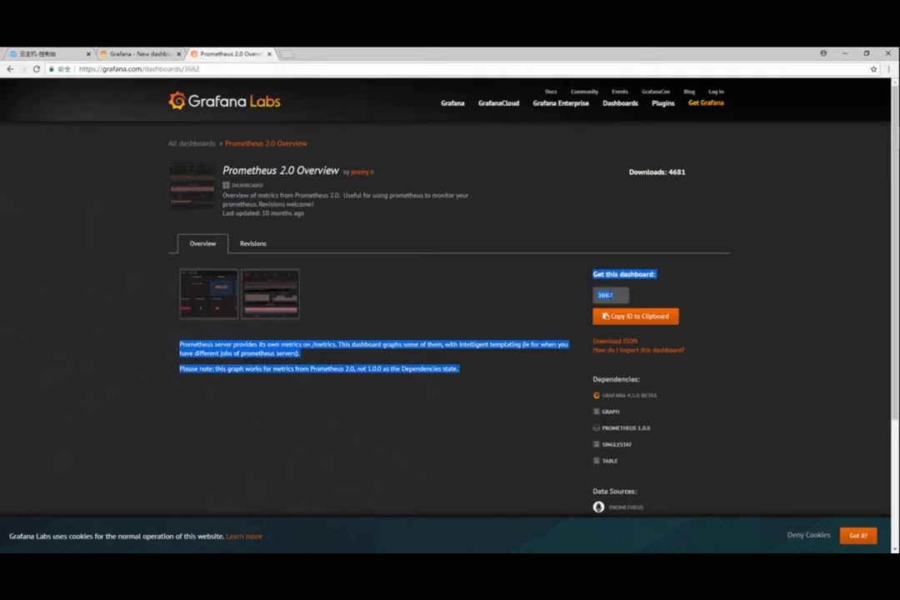
pyautogui.doubleClick(608, 295)
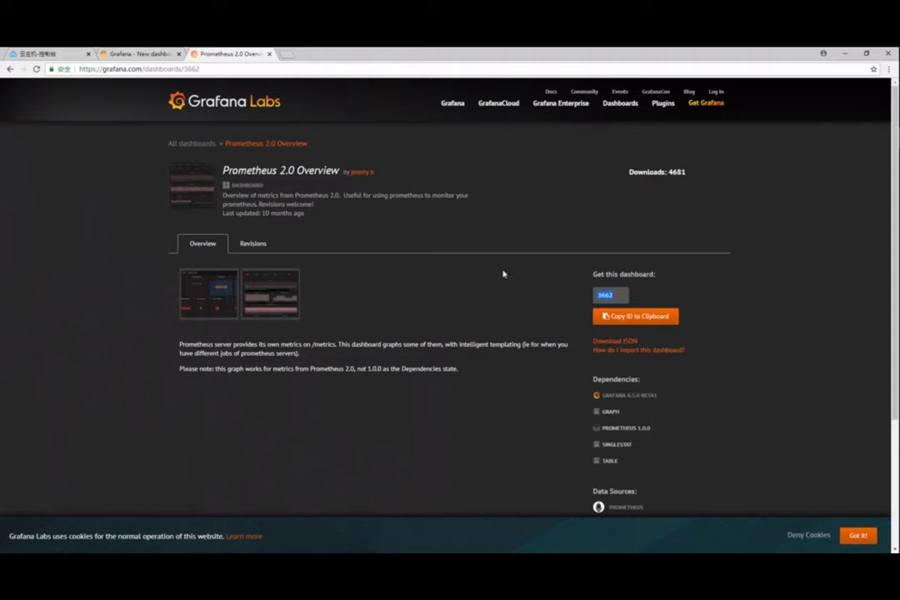
# Step: Load the Grafana.com dashboard with ID 3662 on Grafana's import page
pyautogui.click(108, 53)
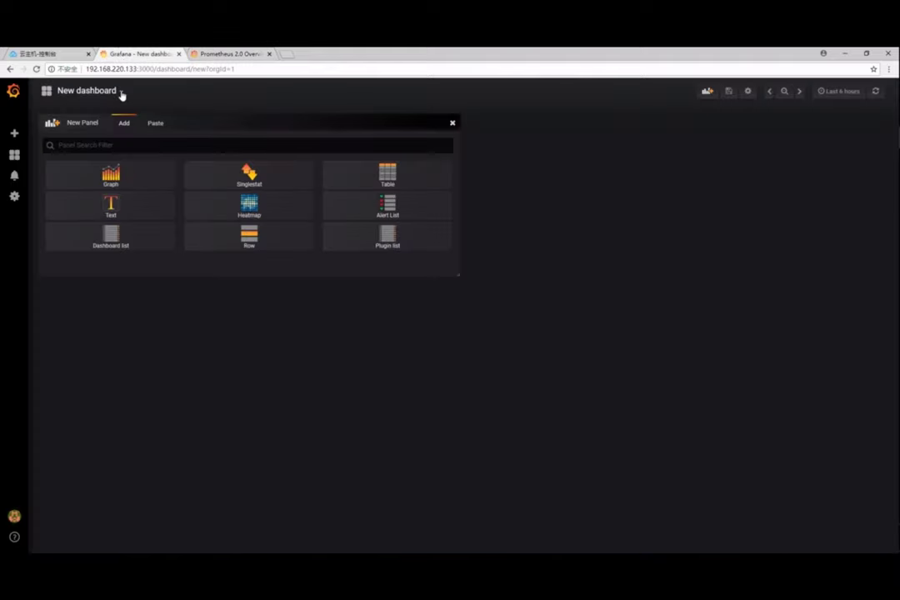
pyautogui.click(122, 91)
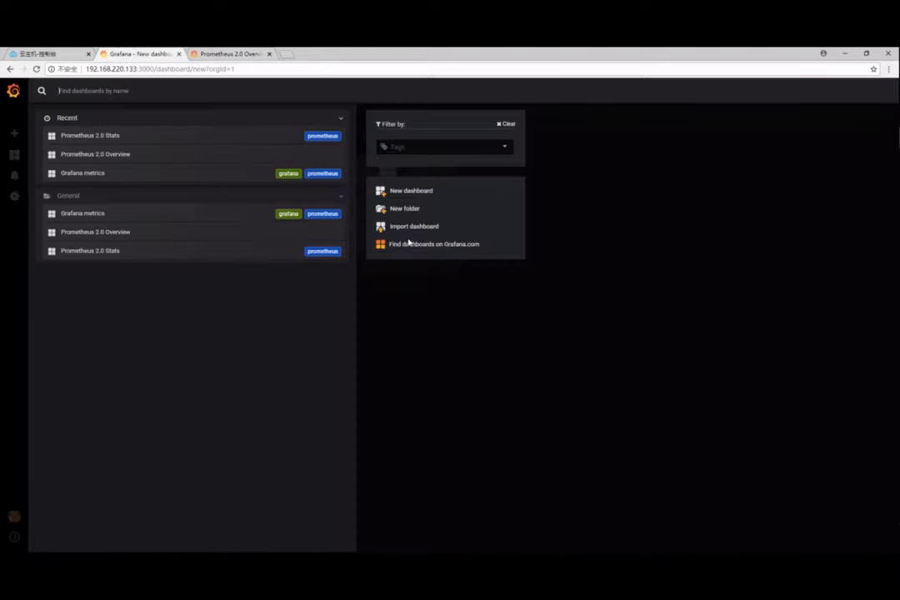
pyautogui.click(408, 231)
pyautogui.click(388, 201)
pyautogui.write('3662')
pyautogui.press('Tab')
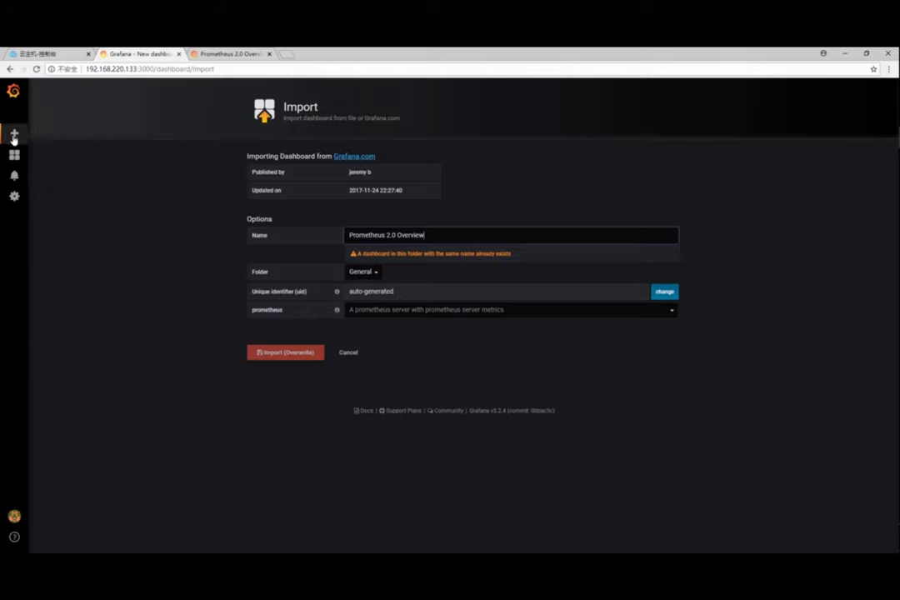
# Step: Create a new dashboard in Grafana and add a Graph panel to it
pyautogui.moveTo(14, 134)
pyautogui.click(53, 154)
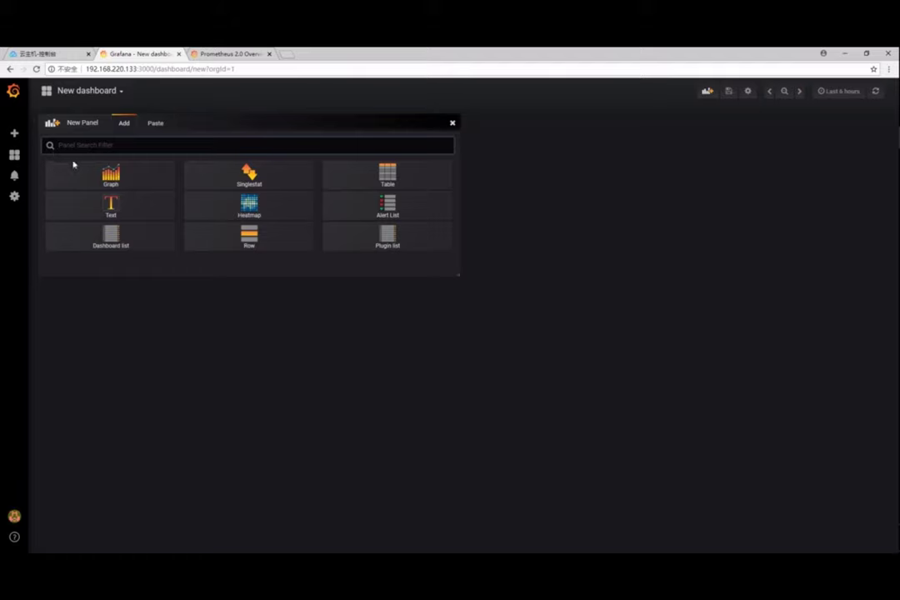
pyautogui.click(84, 178)
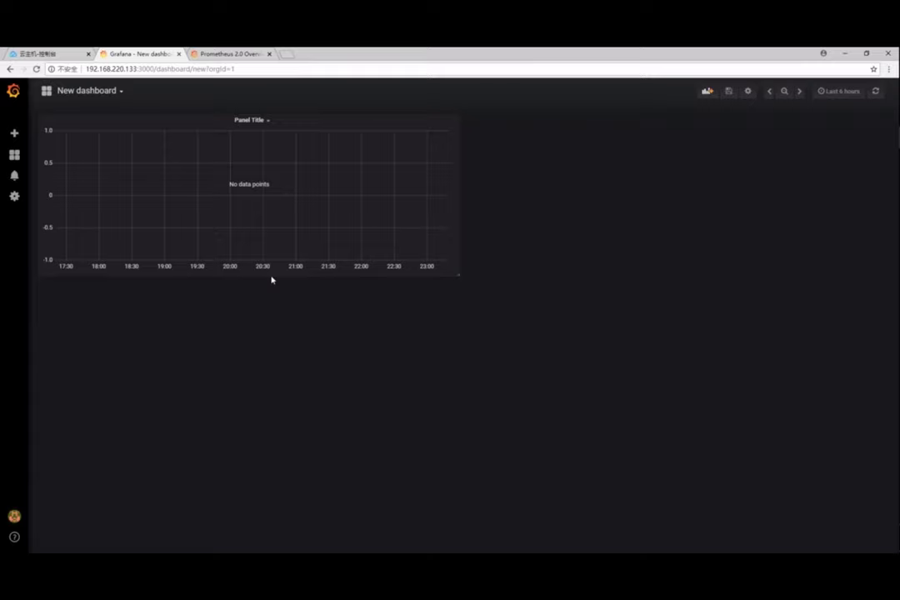
# Step: Edit the graph panel and set its query to 100-(avg by(instance) (irate(node_cpu_seconds_total{mode="idle"}[5m]))* 100)
pyautogui.click(268, 122)
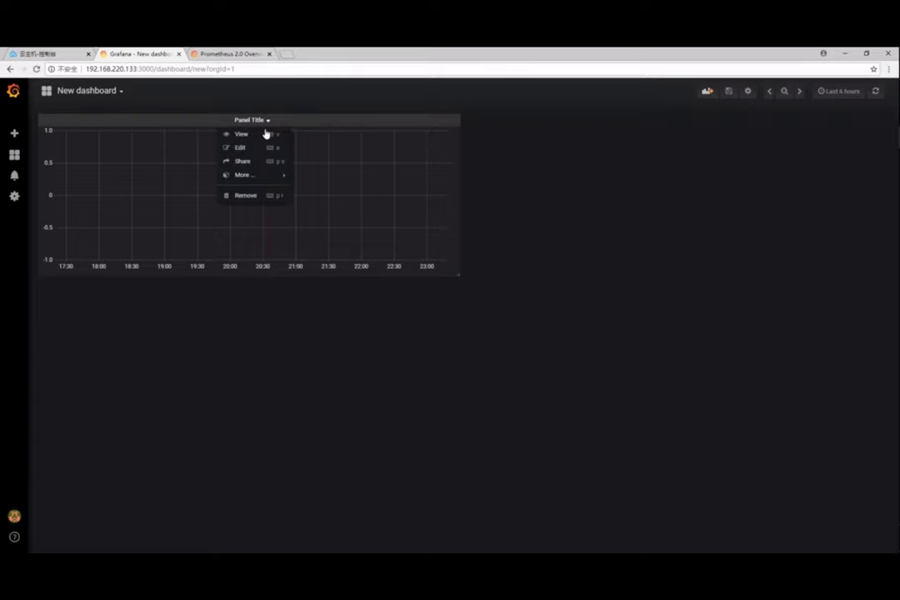
pyautogui.click(258, 154)
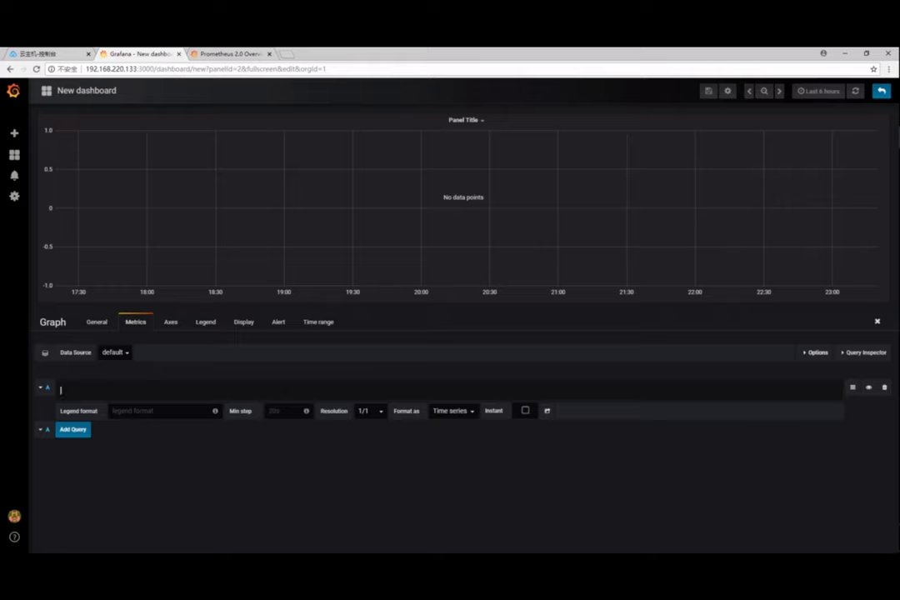
pyautogui.write('100-(avg by(instance) (irate(node_cpu_seconds_total{mode="idle"}[5m]))* 100)')
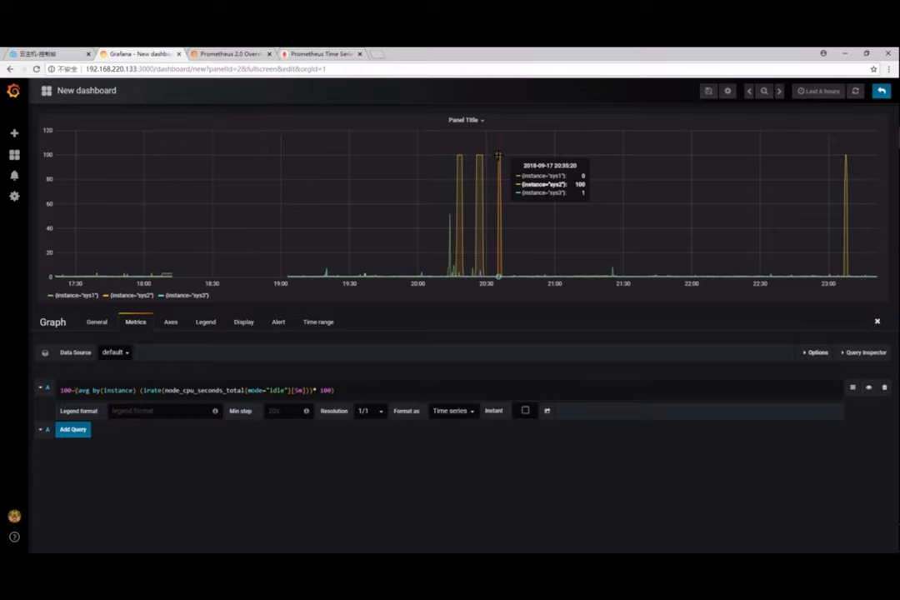
# Step: Save the new dashboard as test in the General folder
pyautogui.hotkey('ctrl', 's')
pyautogui.press('BackSpace')
pyautogui.press('BackSpace')
pyautogui.press('BackSpace')
pyautogui.press('BackSpace')
pyautogui.press('BackSpace')
pyautogui.press('BackSpace')
pyautogui.press('BackSpace')
pyautogui.press('BackSpace')
pyautogui.press('BackSpace')
pyautogui.press('BackSpace')
pyautogui.press('BackSpace')
pyautogui.press('BackSpace')
pyautogui.press('BackSpace')
pyautogui.press('BackSpace')
pyautogui.press('BackSpace')
pyautogui.press('BackSpace')
pyautogui.press('BackSpace')
pyautogui.write('test')
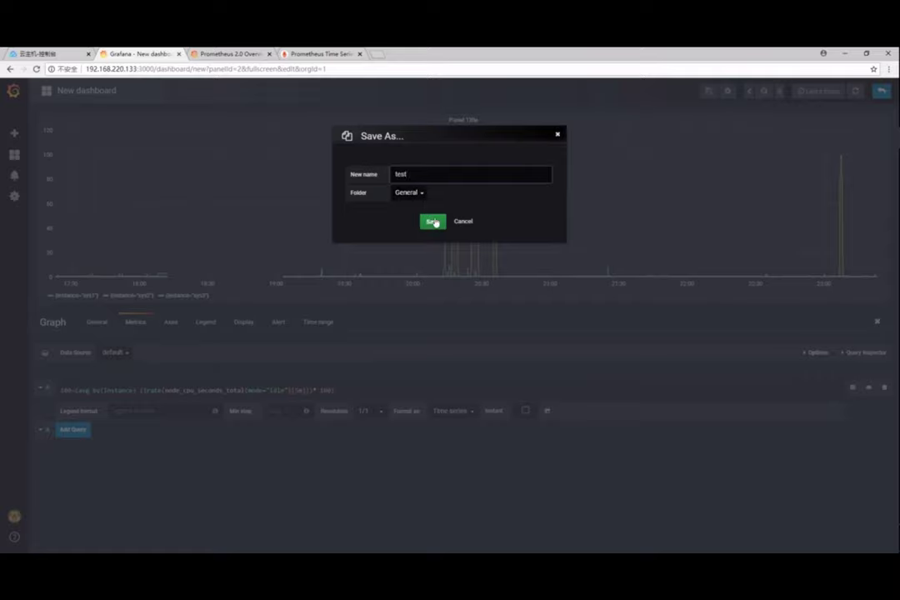
pyautogui.click(433, 222)
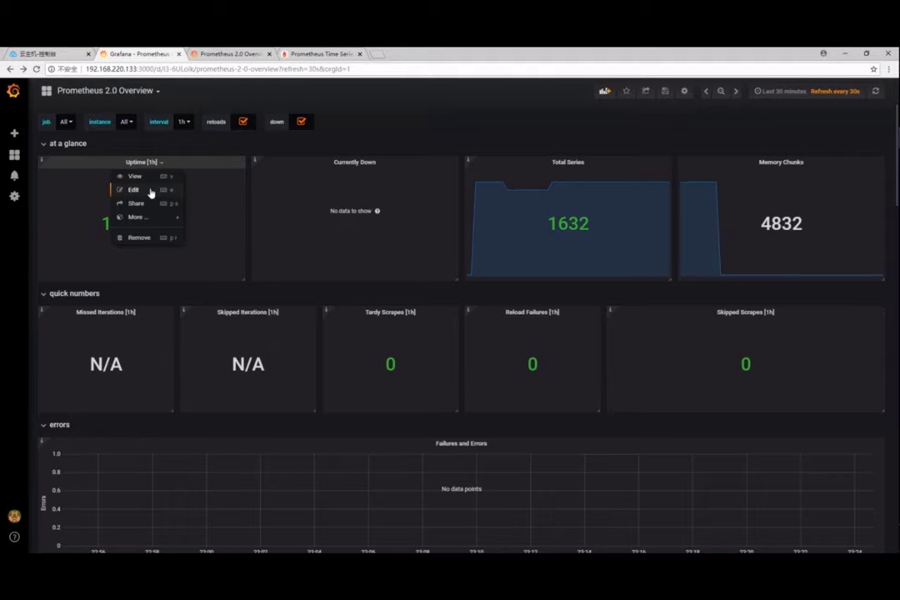
# Step: Open the Uptime [1h] panel of the Prometheus 2.0 Overview dashboard for editing and select its entire query
pyautogui.click(150, 193)
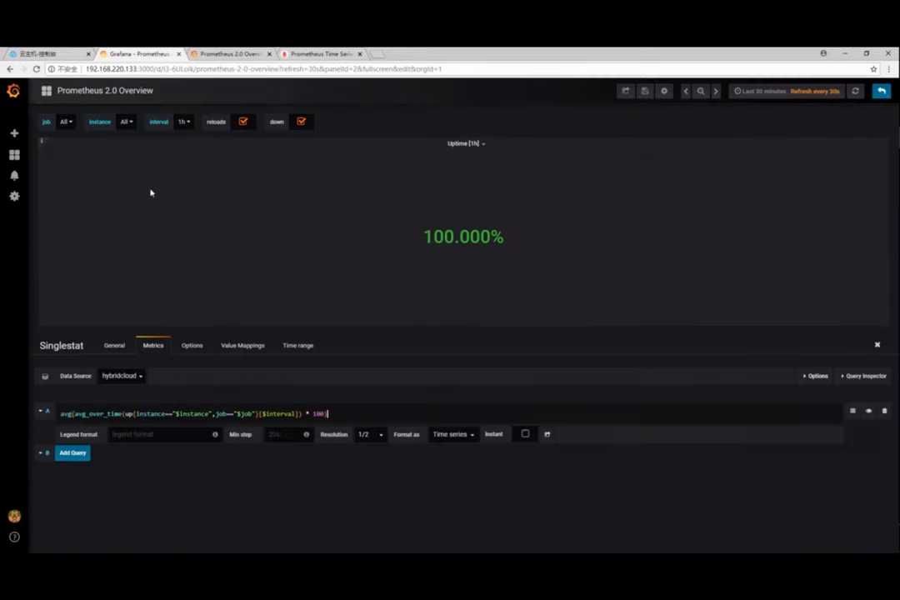
pyautogui.hotkey('ctrl', 'a')
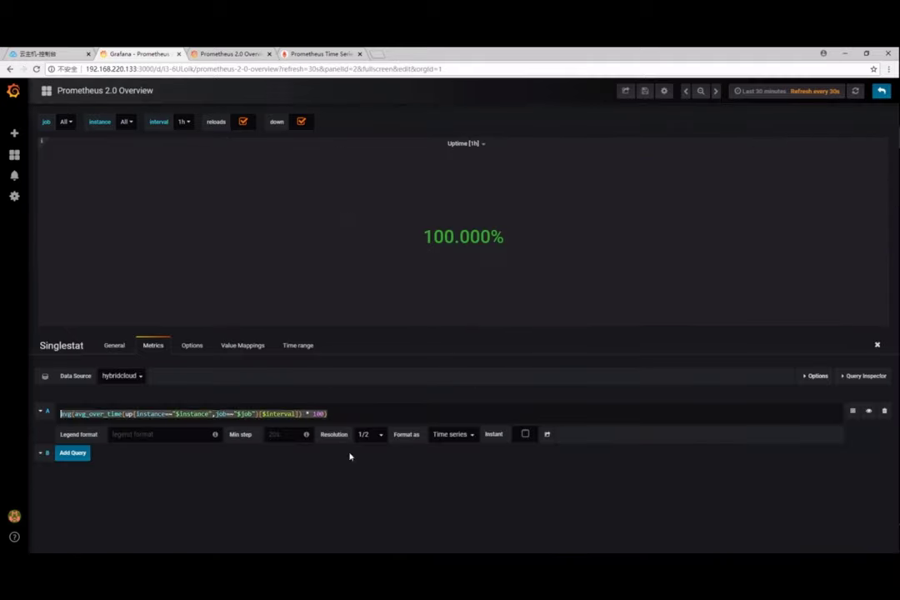
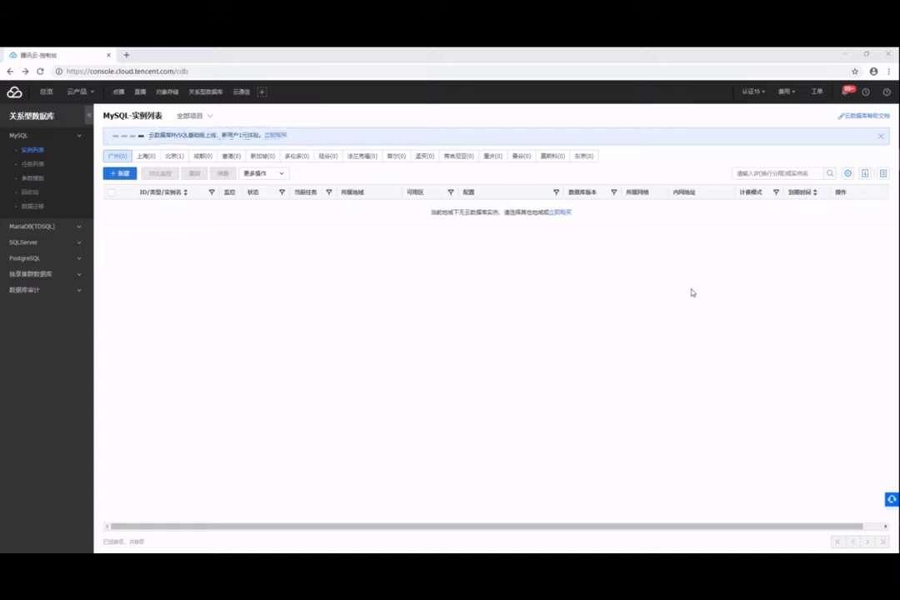
# Step: Start a new MySQL instance order in the Tencent Cloud console, choose 按量计费 billing and inspect the 高可用版 architecture diagram
pyautogui.click(122, 173)
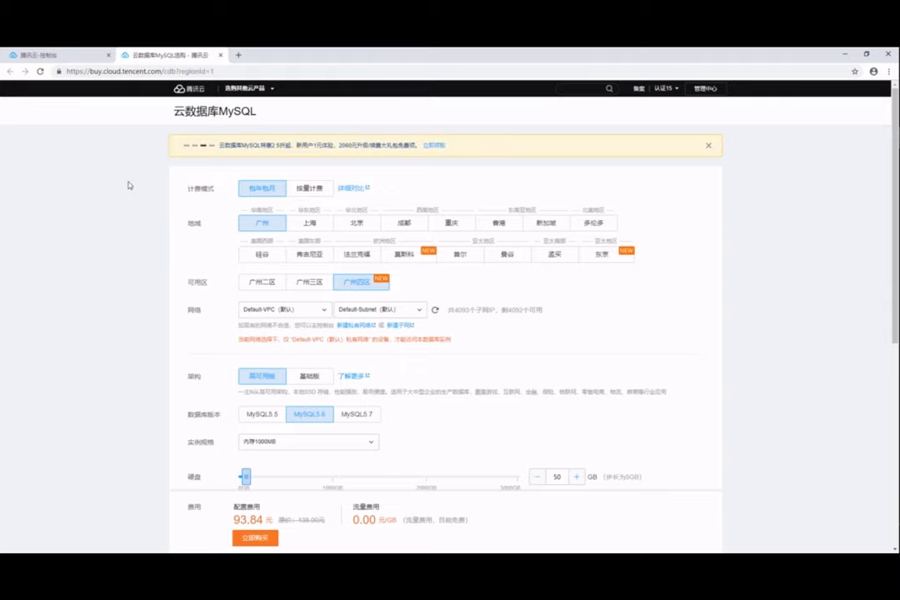
pyautogui.click(312, 189)
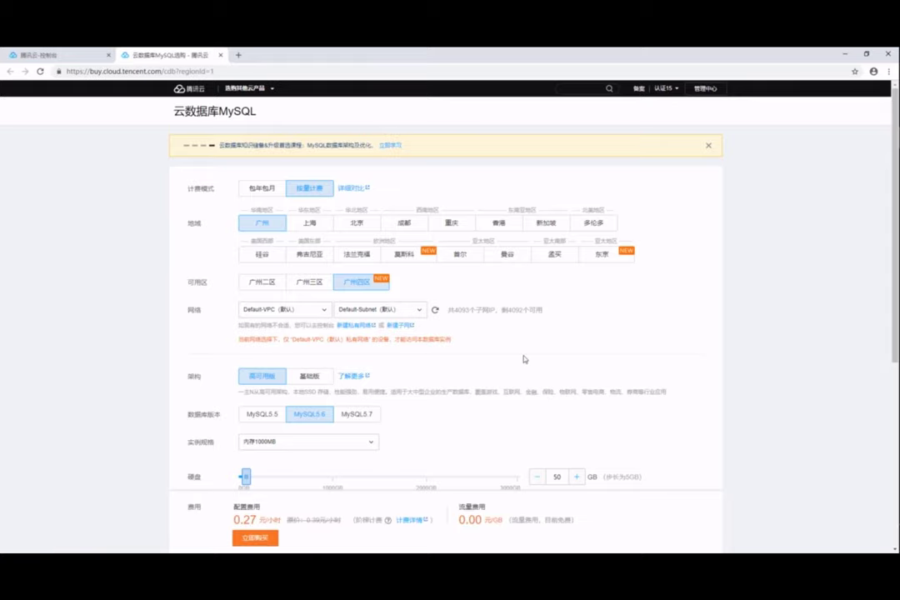
pyautogui.scroll(-1, 524, 359)
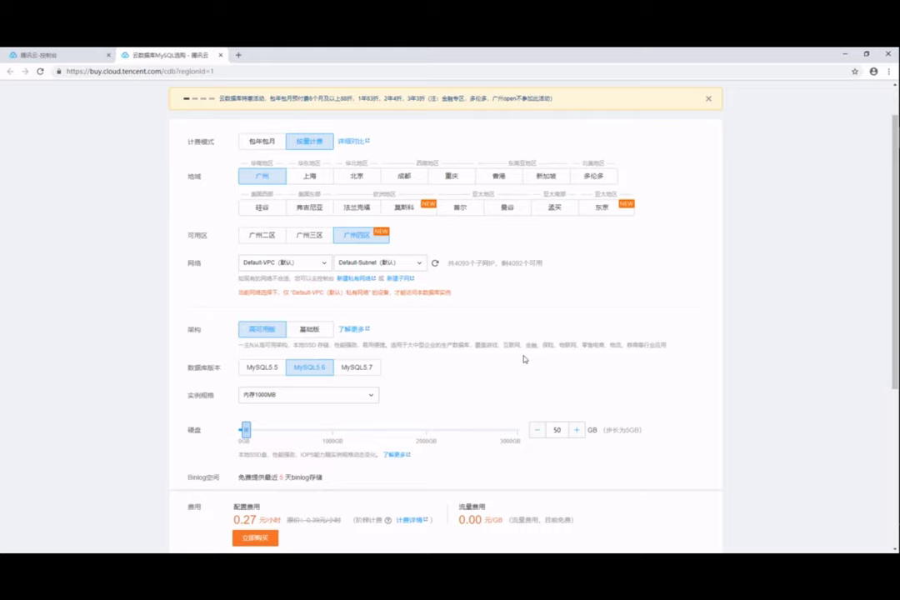
pyautogui.moveTo(265, 334)
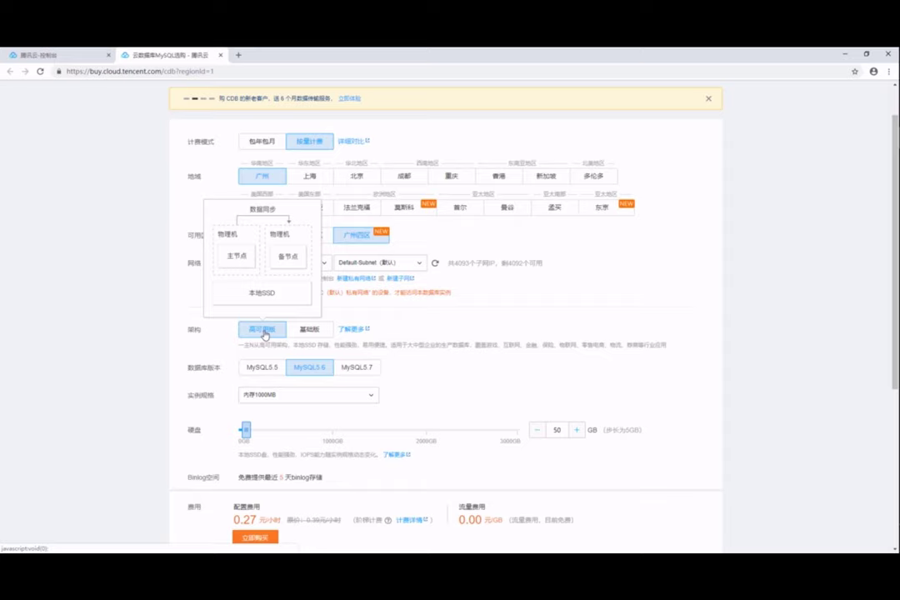
pyautogui.moveTo(325, 341)
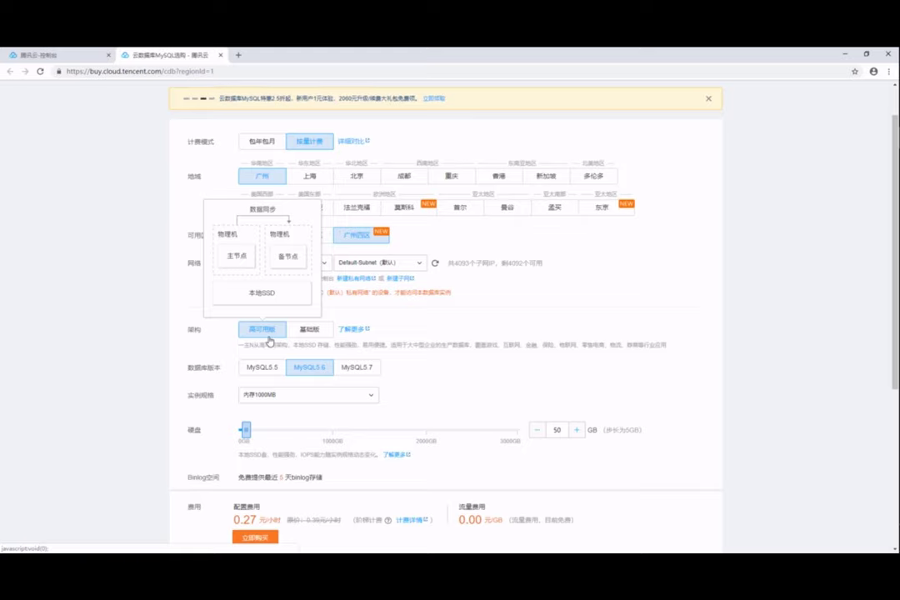
# Step: Name the new MySQL instance 主实例, purchase it and go to the instance management page
pyautogui.scroll(-3, 377, 417)
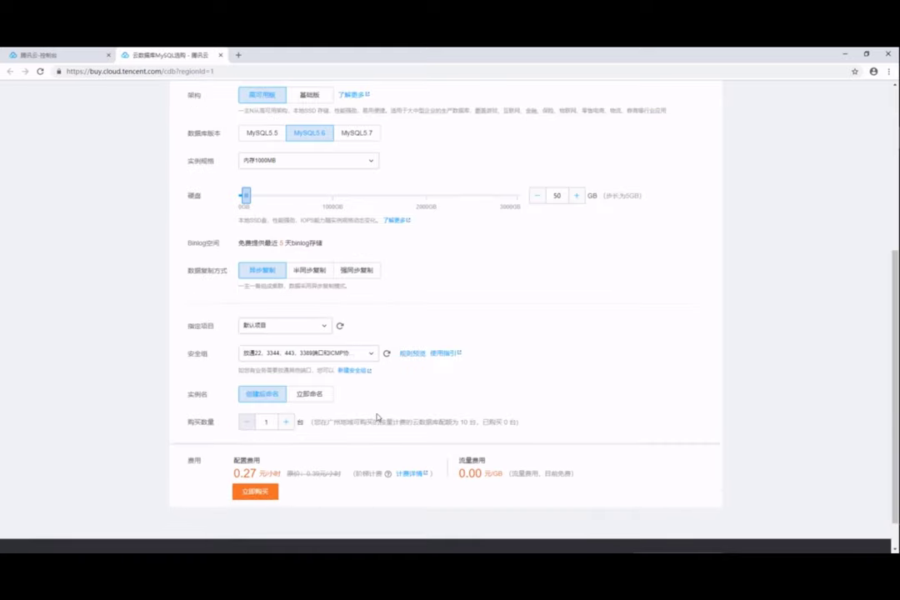
pyautogui.click(309, 395)
pyautogui.write('主实例')
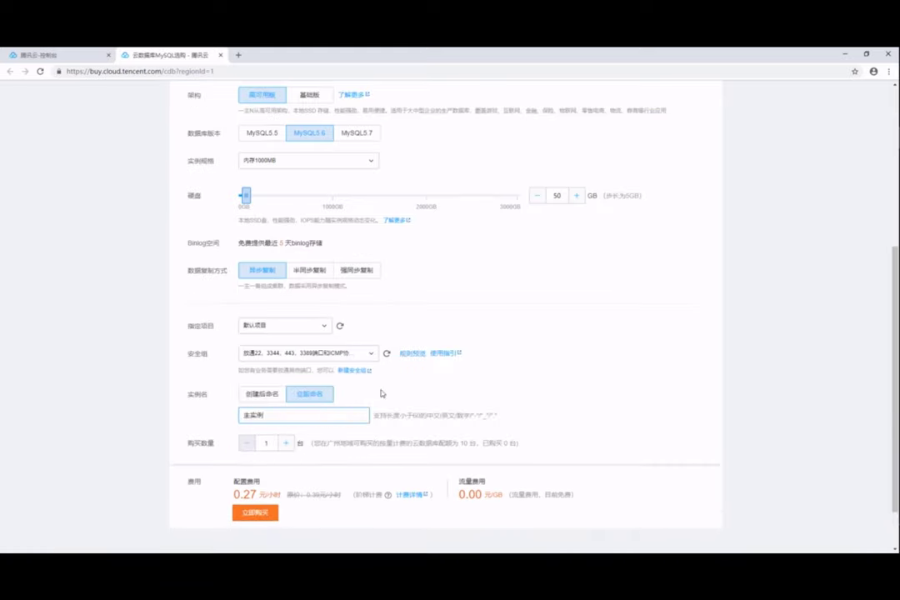
pyautogui.click(254, 515)
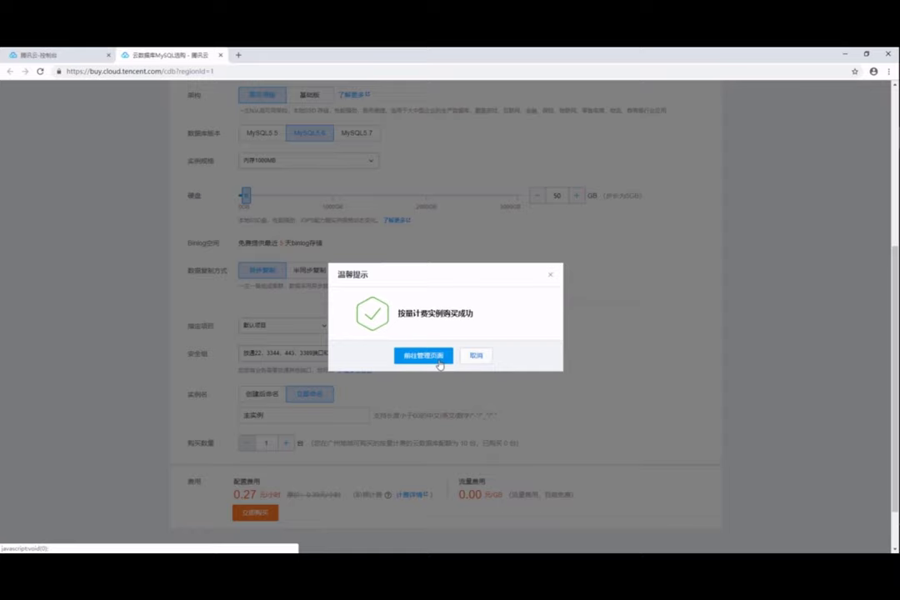
pyautogui.click(439, 360)
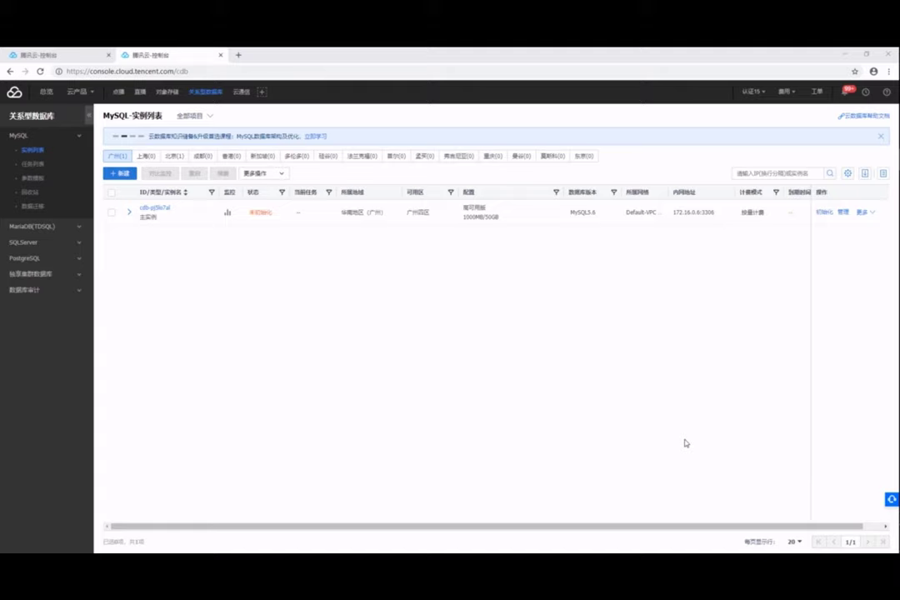
# Step: Open the management of 主实例 and prepare a data import of world.sql with 不指定数据库 as the target
pyautogui.click(843, 212)
pyautogui.scroll(-3, 586, 407)
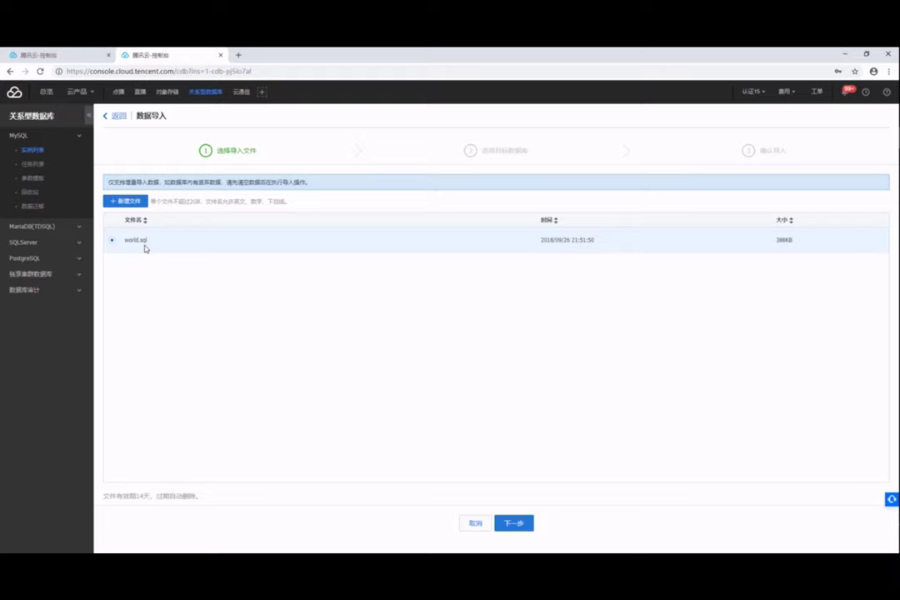
pyautogui.click(510, 523)
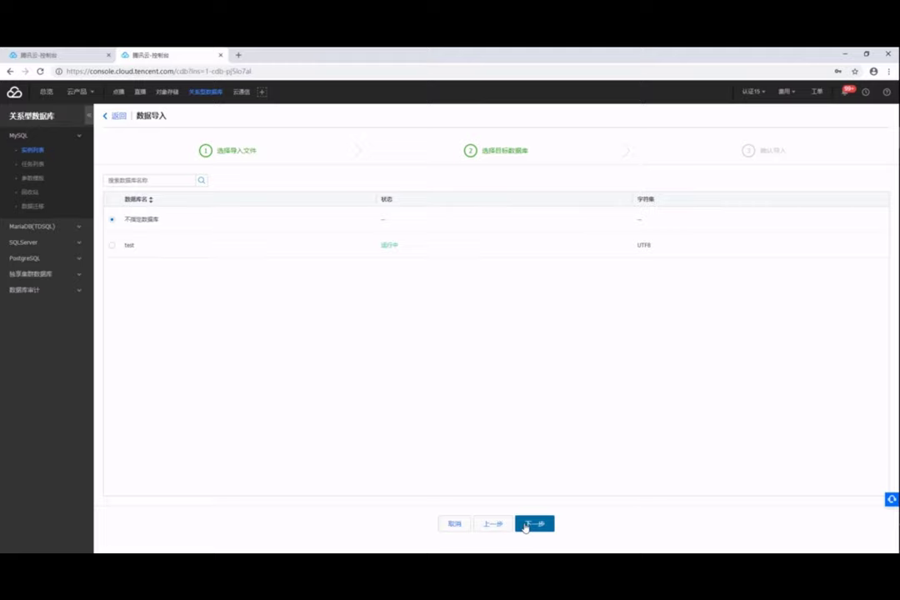
pyautogui.click(527, 524)
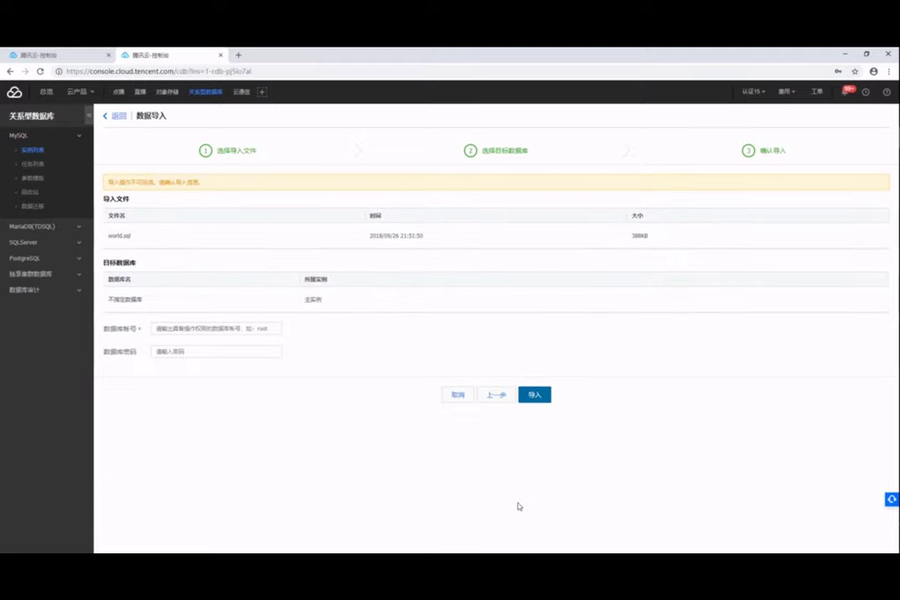
# Step: Enter the database account root and the database password, and run the world.sql import
pyautogui.press('Tab')
pyautogui.write('root')
pyautogui.press('Tab')
pyautogui.write('*********')
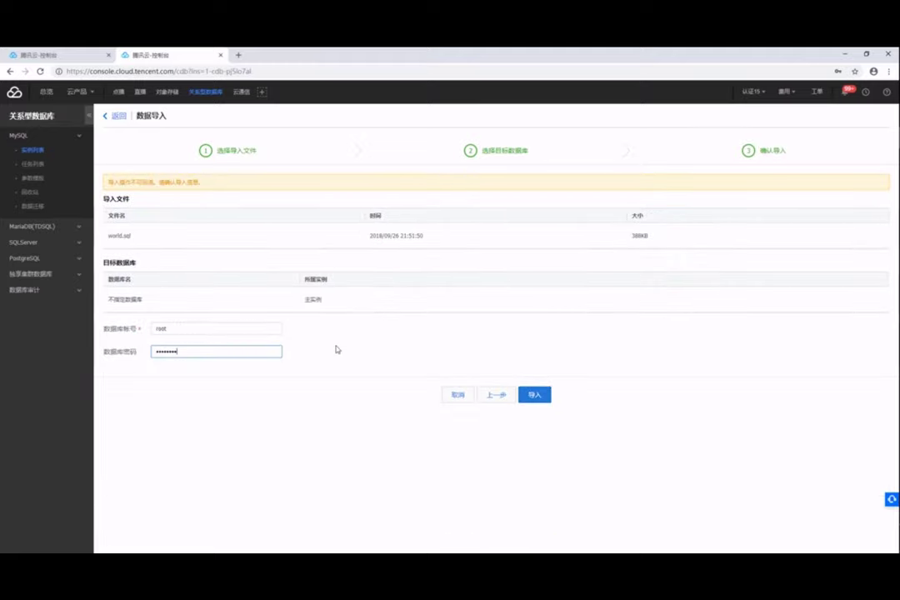
pyautogui.click(527, 396)
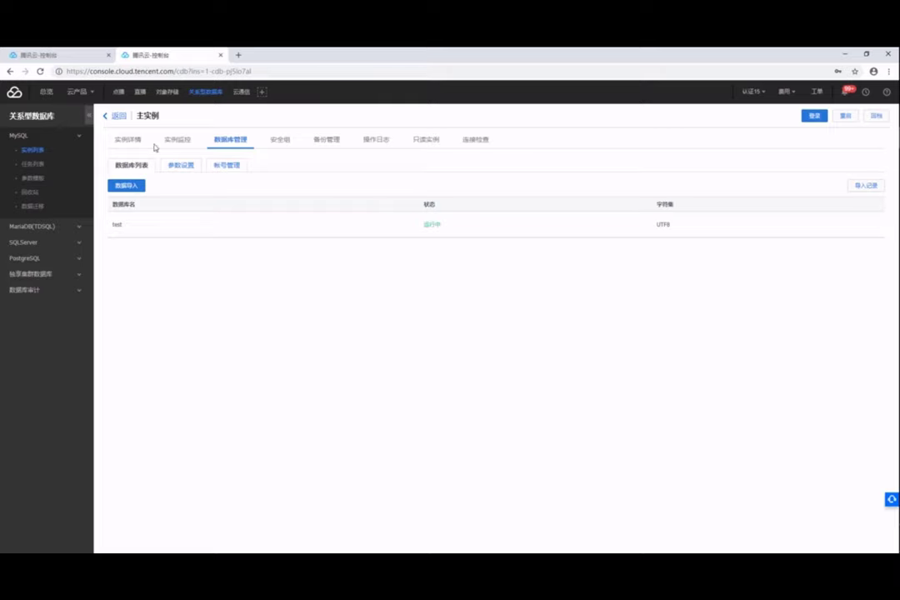
# Step: Add a disaster recovery instance from the details of 主实例, choosing region 广州, zone 广州三区 and the Default-VPC network
pyautogui.click(127, 139)
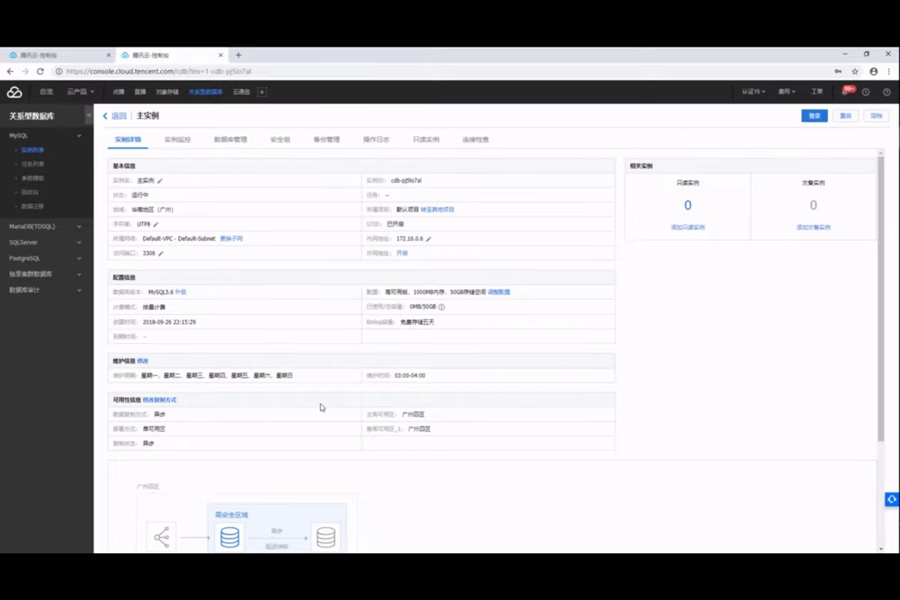
pyautogui.click(825, 230)
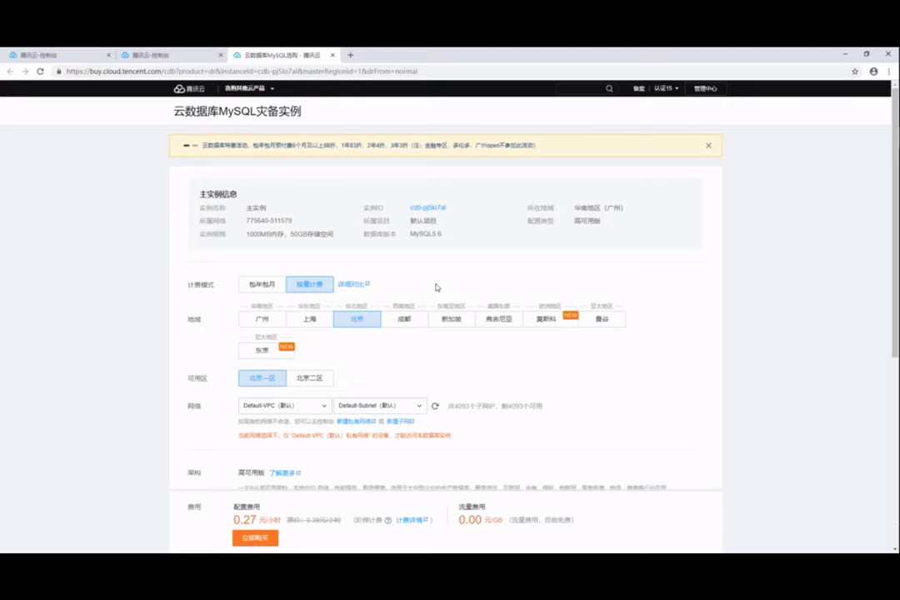
pyautogui.click(265, 317)
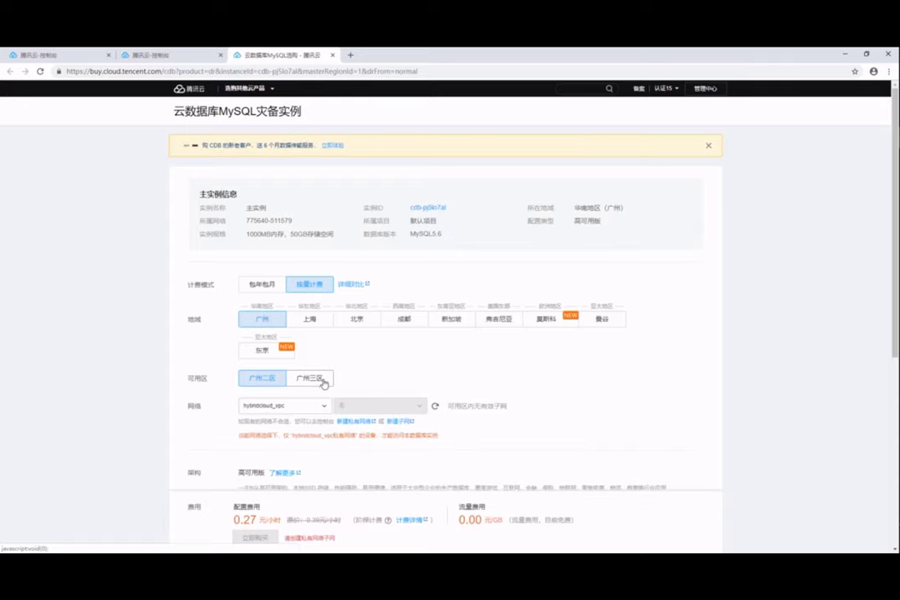
pyautogui.click(324, 381)
pyautogui.click(326, 411)
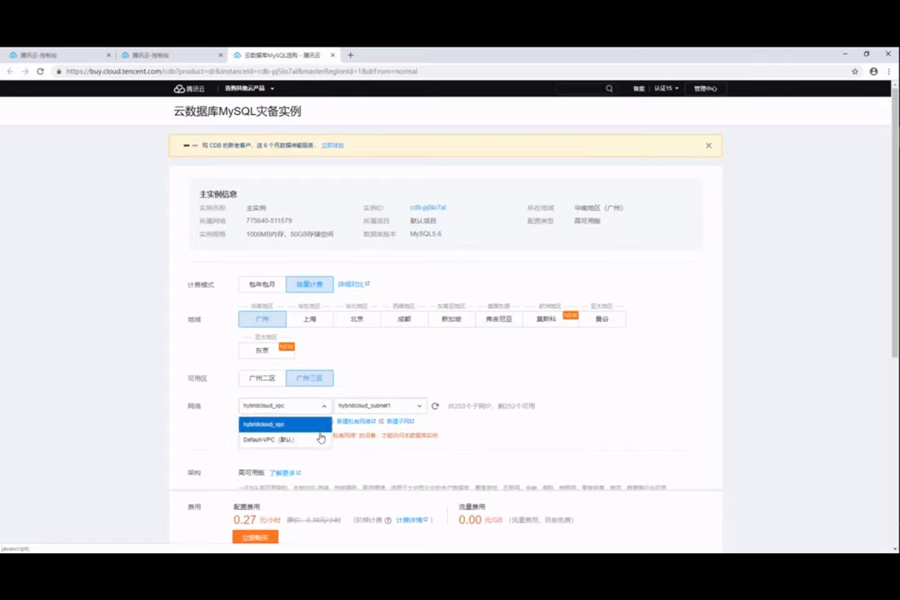
pyautogui.click(318, 439)
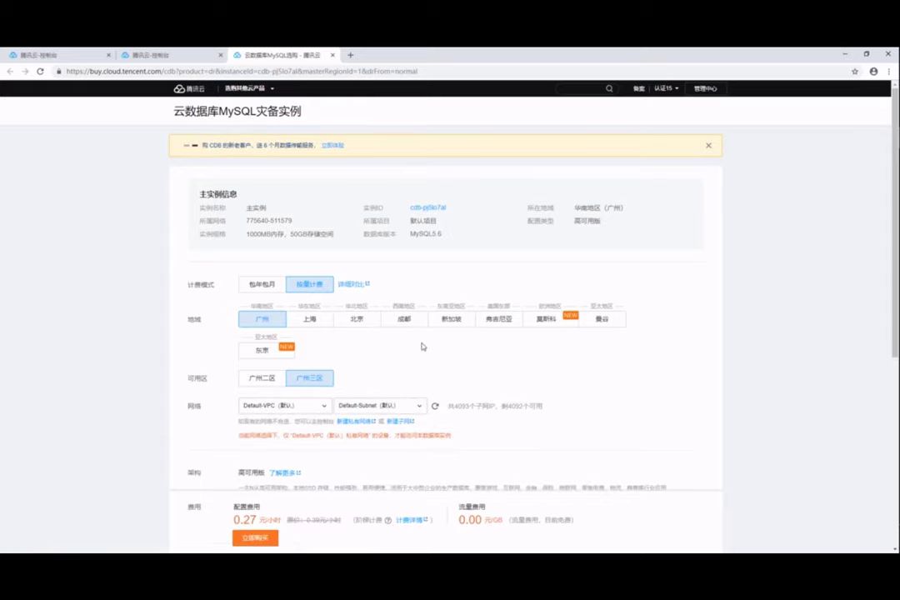
# Step: Name the disaster recovery instance 灾备实例, purchase it and return to the instance list
pyautogui.scroll(-5, 423, 347)
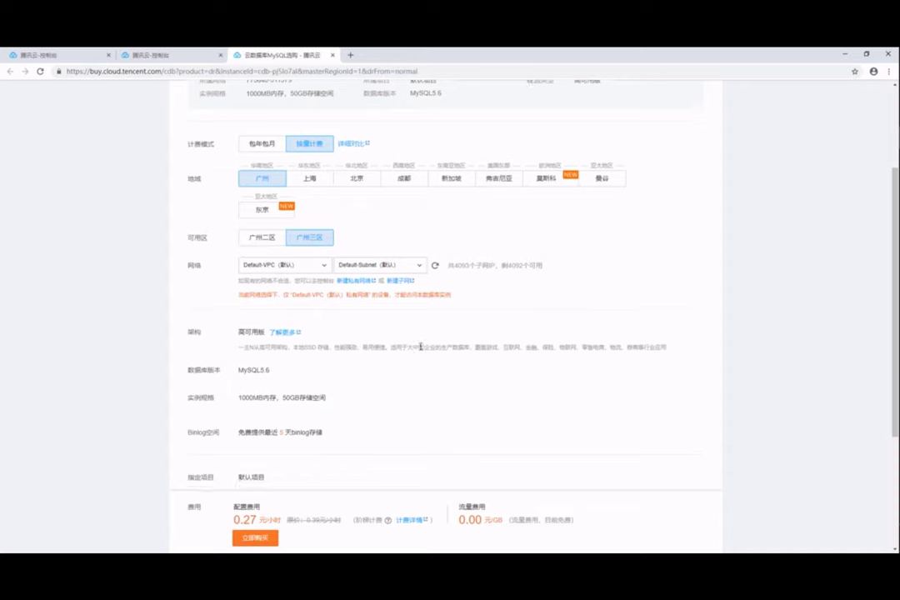
pyautogui.scroll(-1, 421, 351)
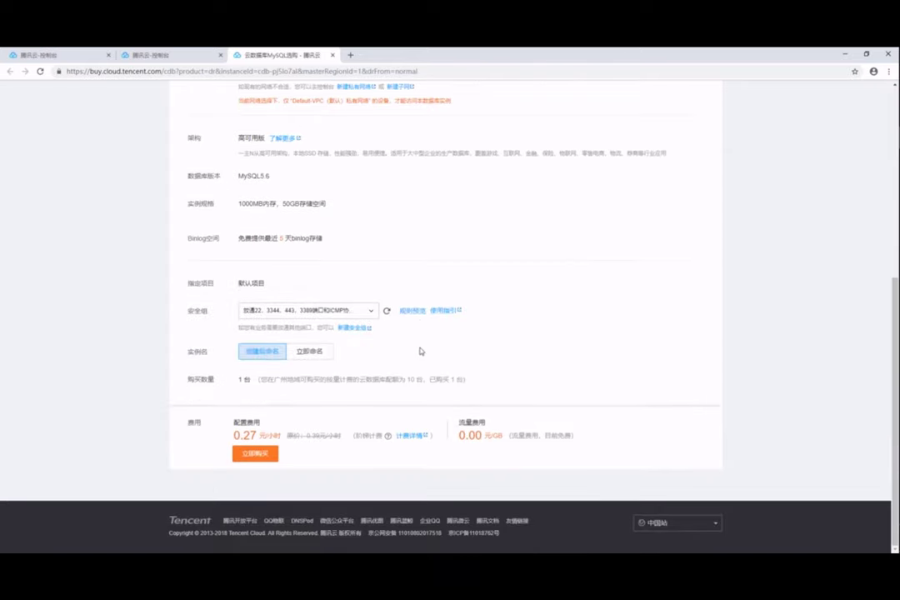
pyautogui.click(308, 351)
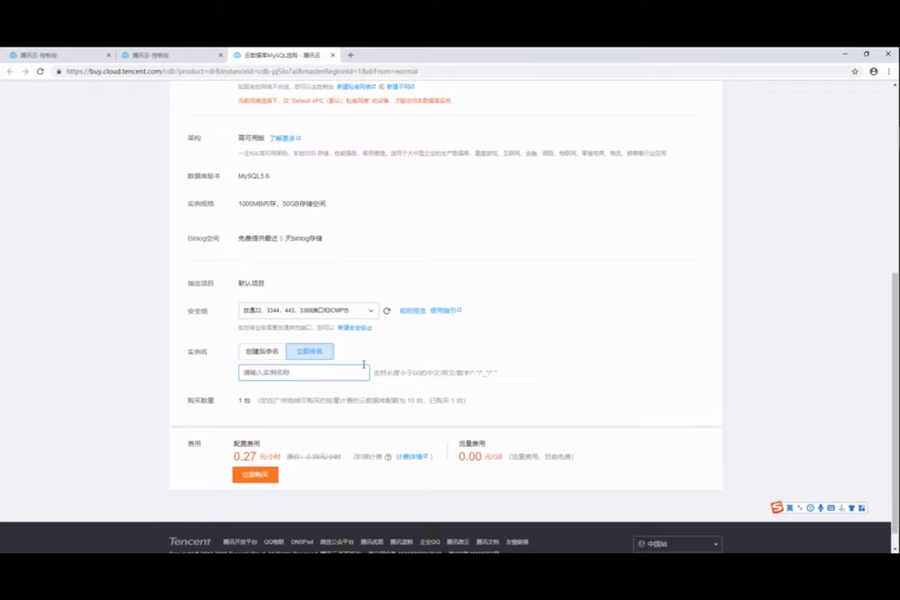
pyautogui.write('shili')
pyautogui.press('space')
pyautogui.write('shili')
pyautogui.press('space')
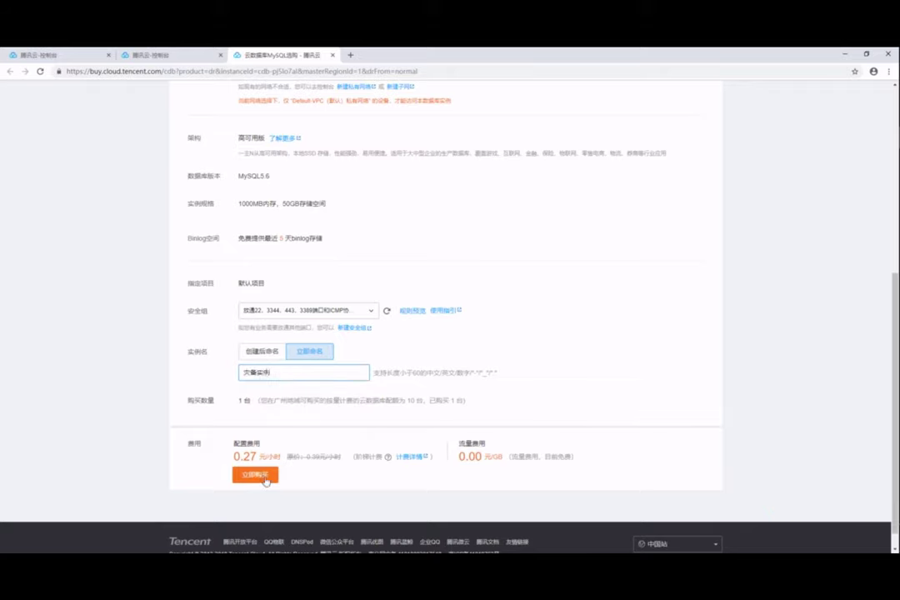
pyautogui.click(265, 480)
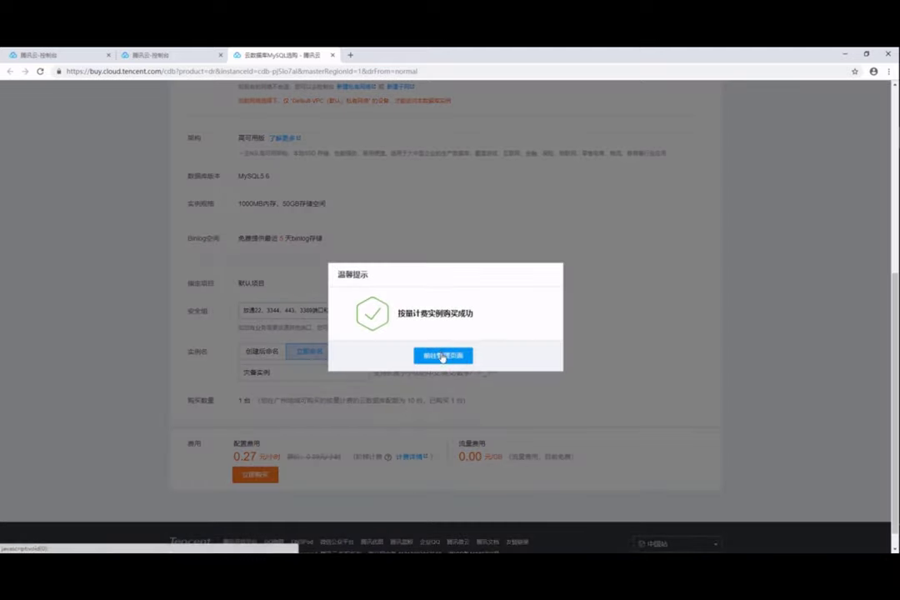
pyautogui.click(443, 355)
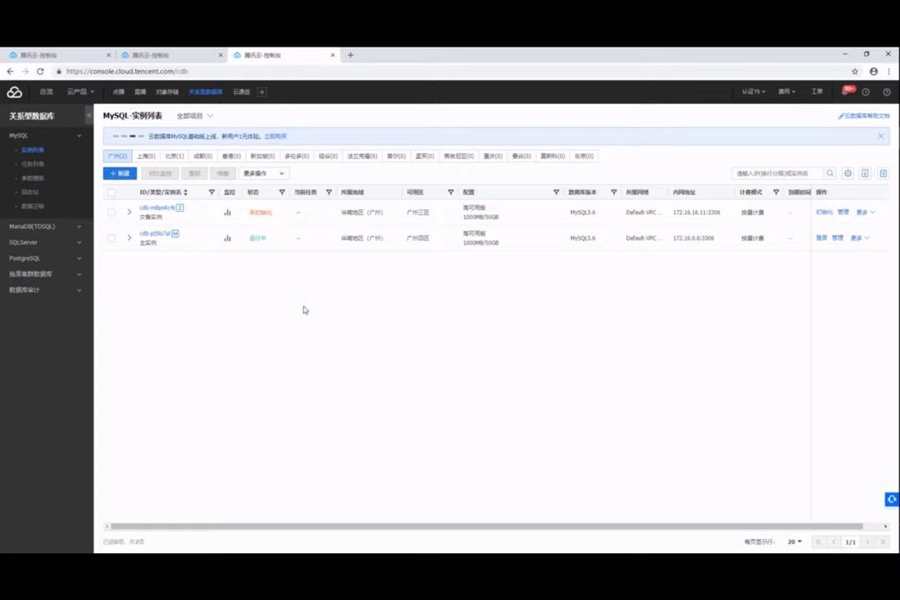
# Step: Open the details of 主实例 and examine the replication topology between the primary and disaster recovery instances
pyautogui.click(836, 238)
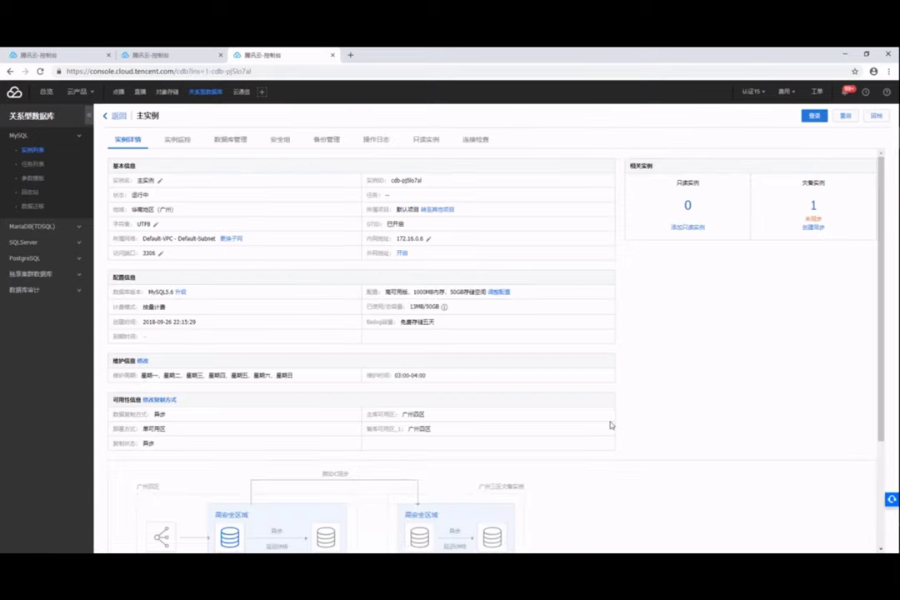
pyautogui.scroll(-2, 610, 425)
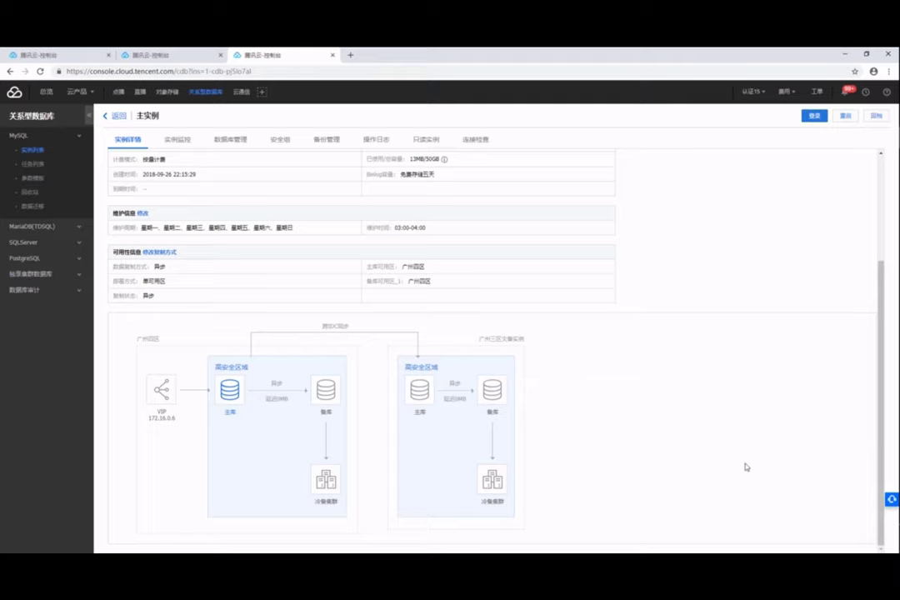
pyautogui.scroll(3, 743, 469)
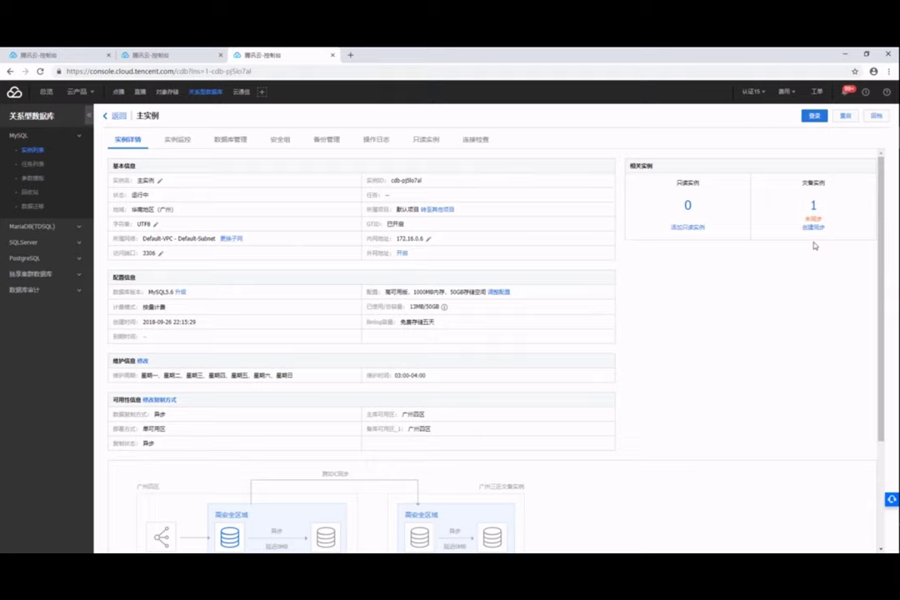
# Step: Create a synchronization task from 主实例 to its disaster recovery instance, name it 同步灾备实例 and save the initial settings
pyautogui.click(815, 235)
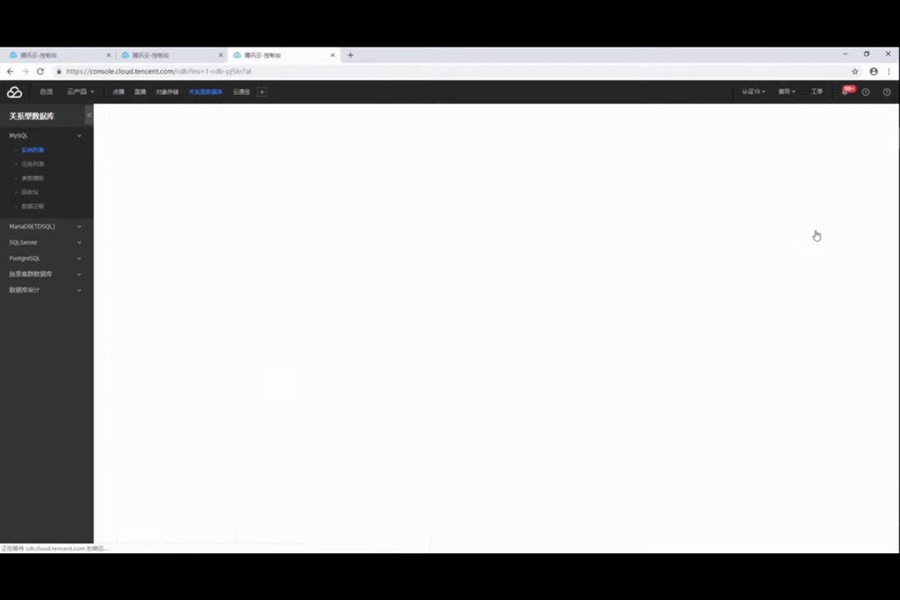
pyautogui.write('同步灾备shil')
pyautogui.press('space')
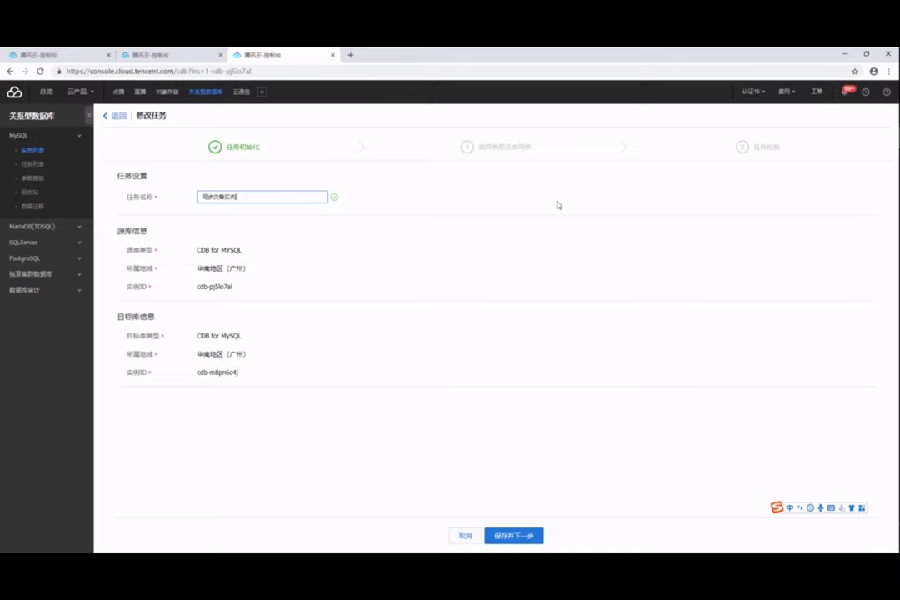
pyautogui.click(518, 538)
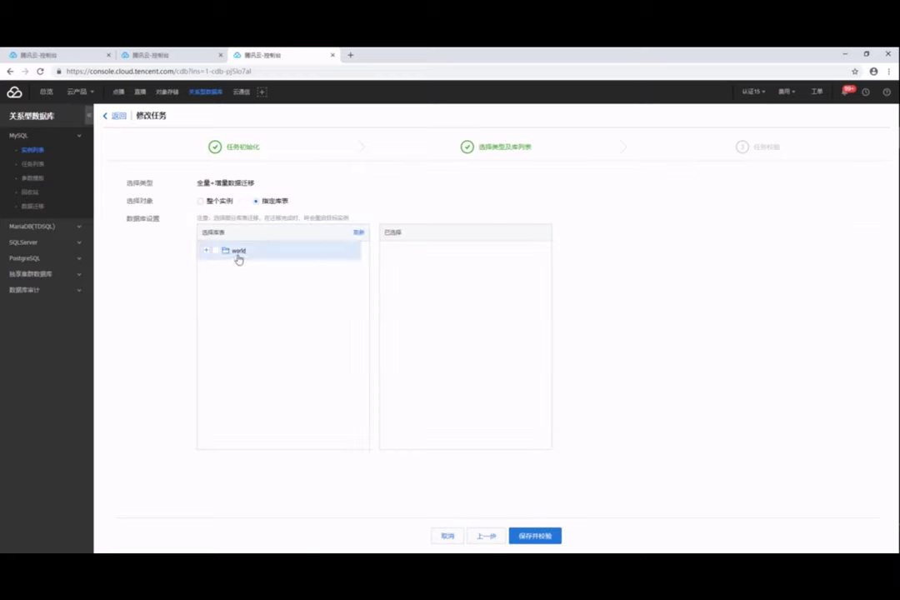
# Step: Select the whole world database as the object to synchronize, validate the task and start it
pyautogui.click(207, 250)
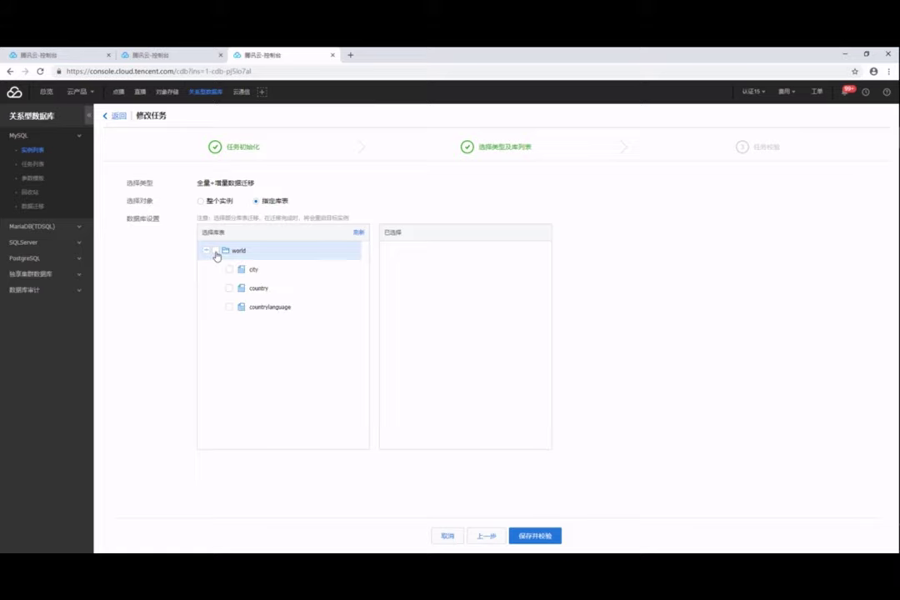
pyautogui.click(216, 250)
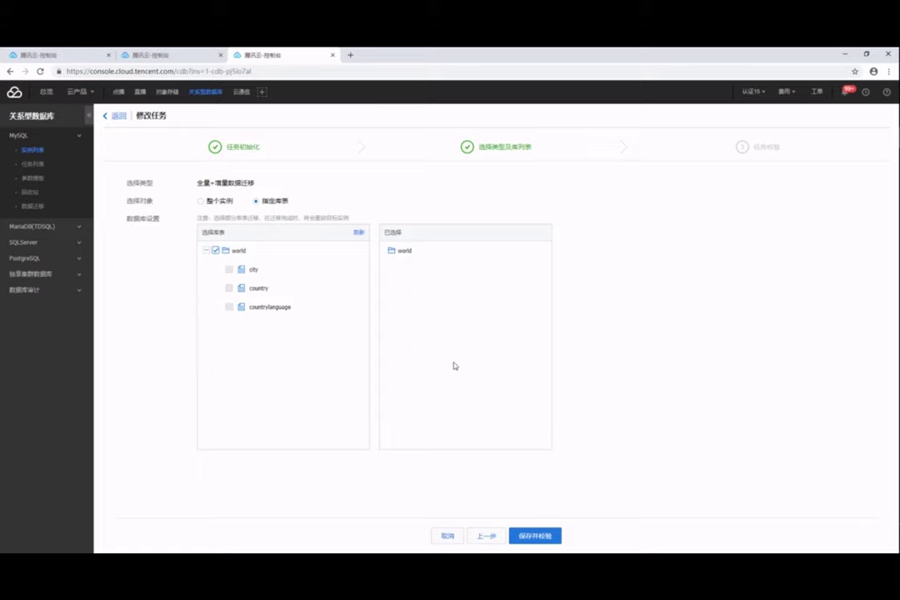
pyautogui.click(537, 537)
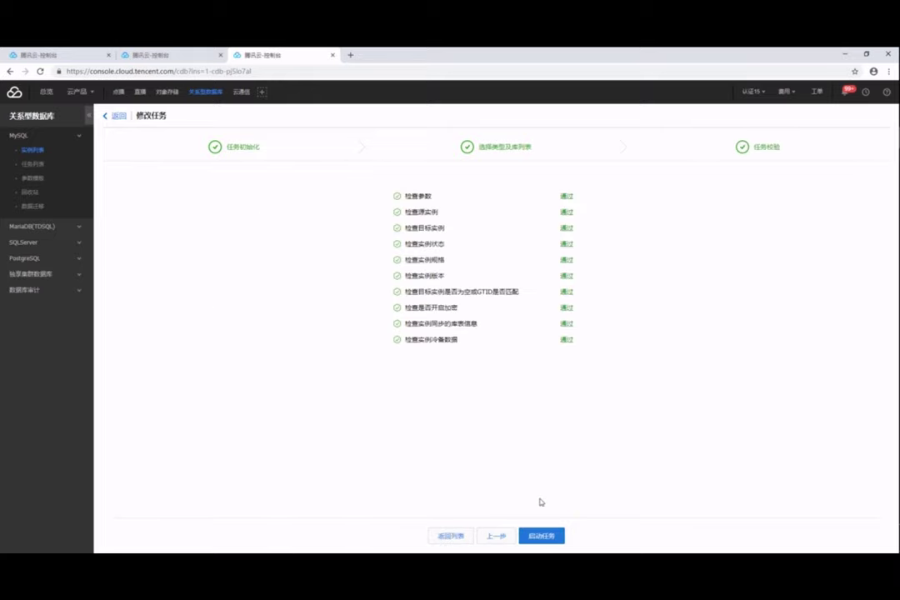
pyautogui.click(540, 536)
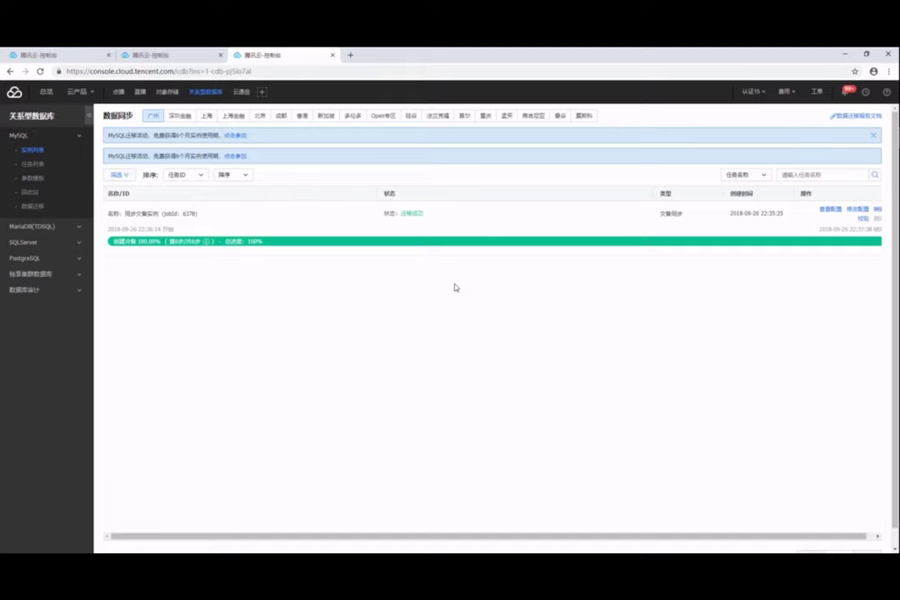
# Step: Examine the synchronization status, replication topology and delay in the details of 主实例 and 灾备实例
pyautogui.click(37, 151)
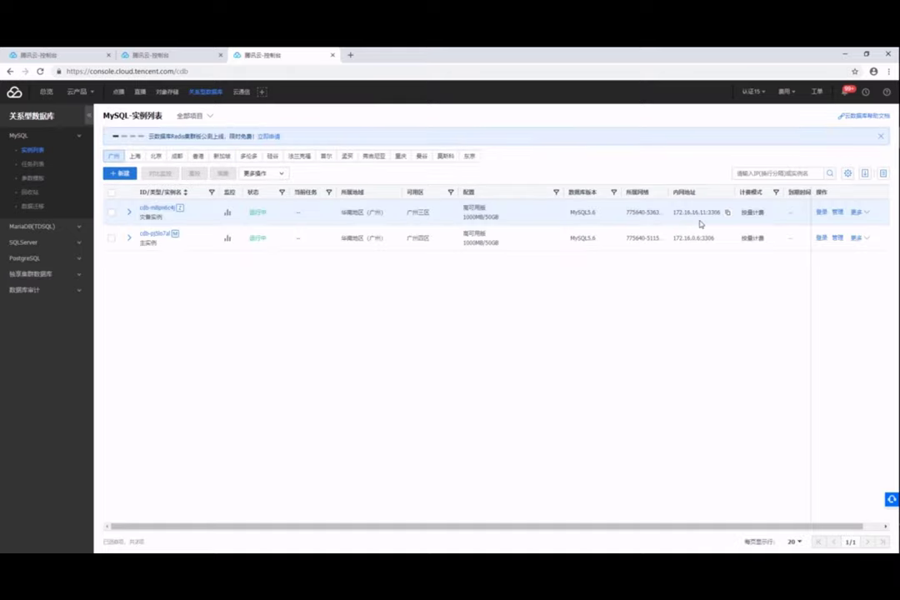
pyautogui.click(836, 239)
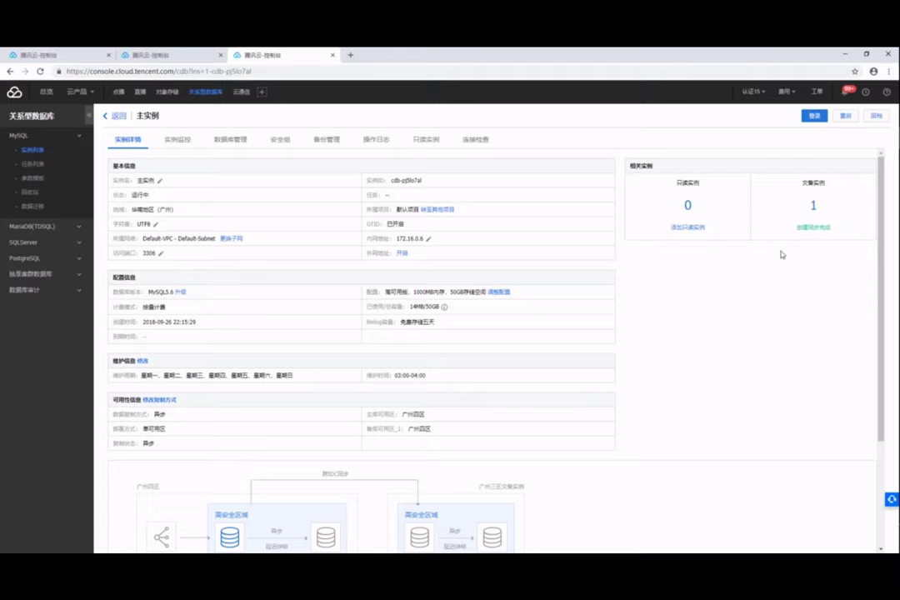
pyautogui.scroll(-2, 775, 275)
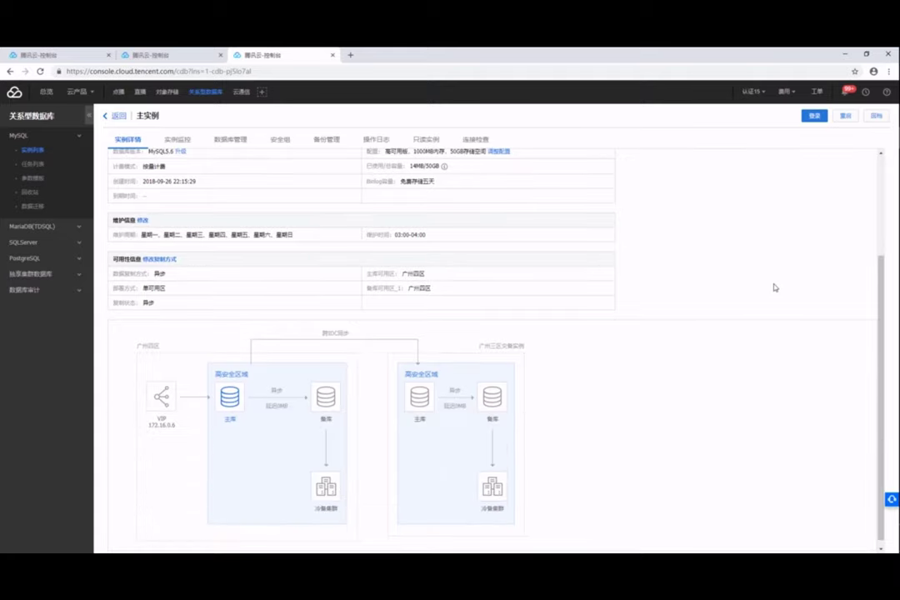
pyautogui.scroll(2, 774, 288)
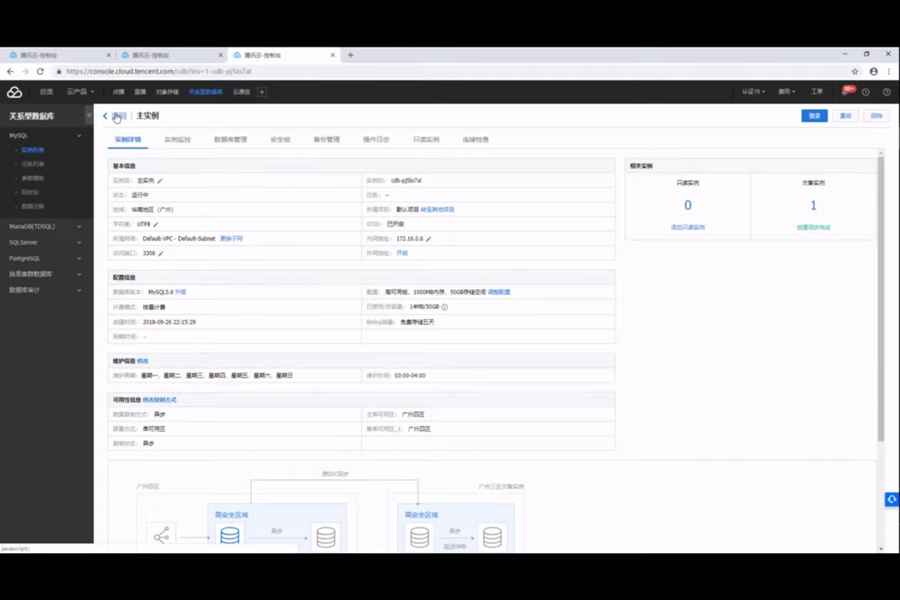
pyautogui.click(110, 115)
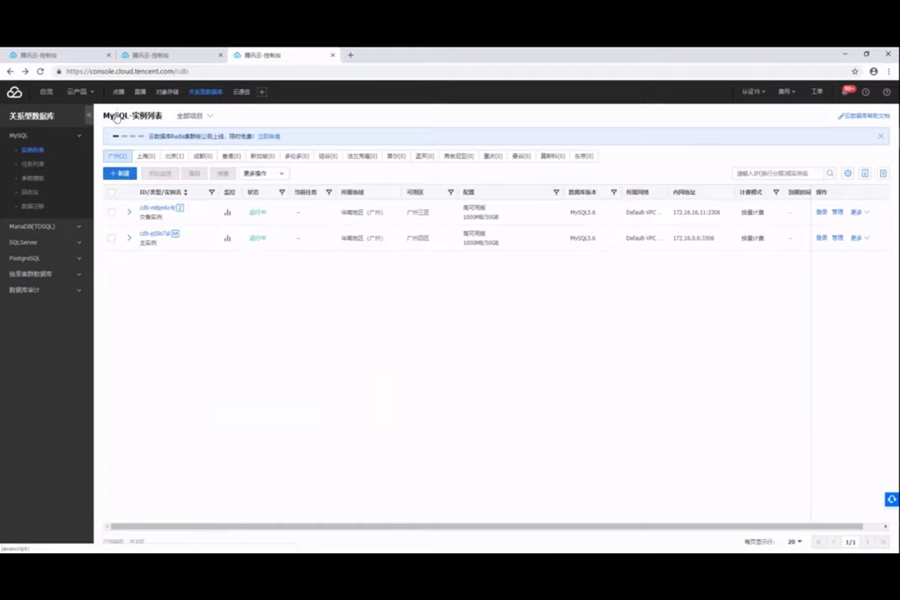
pyautogui.click(838, 212)
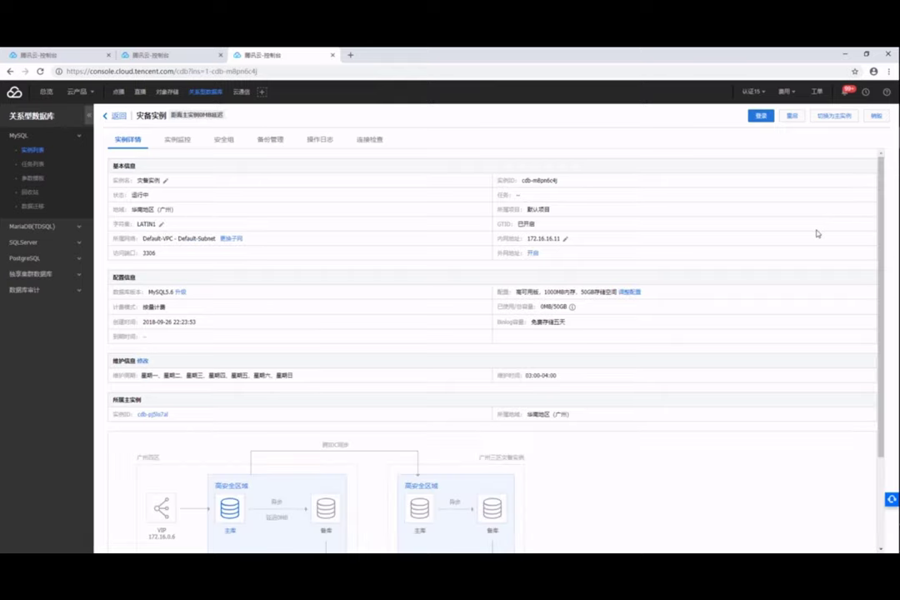
pyautogui.scroll(-3, 816, 234)
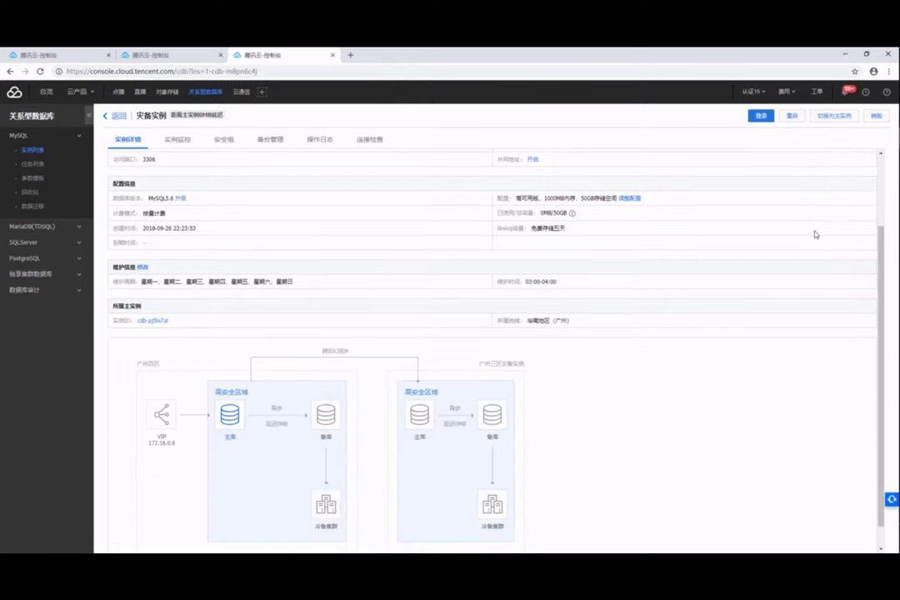
pyautogui.scroll(3, 815, 235)
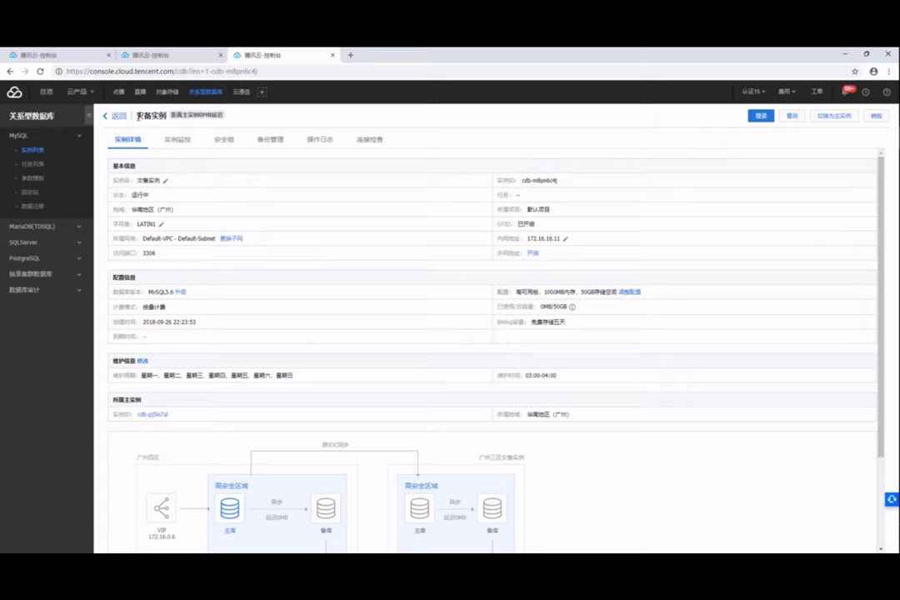
pyautogui.moveTo(137, 116); pyautogui.dragTo(238, 119)
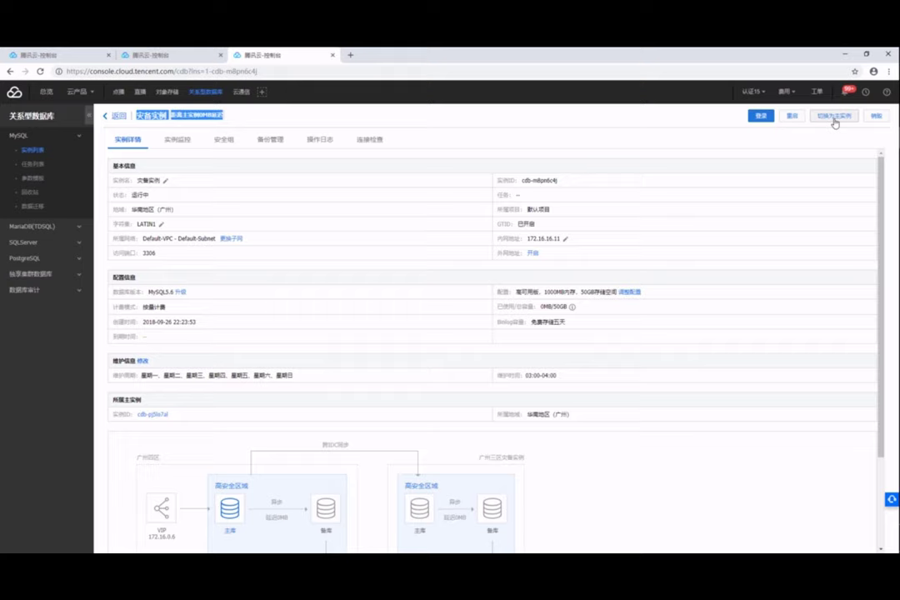
pyautogui.click(616, 223)
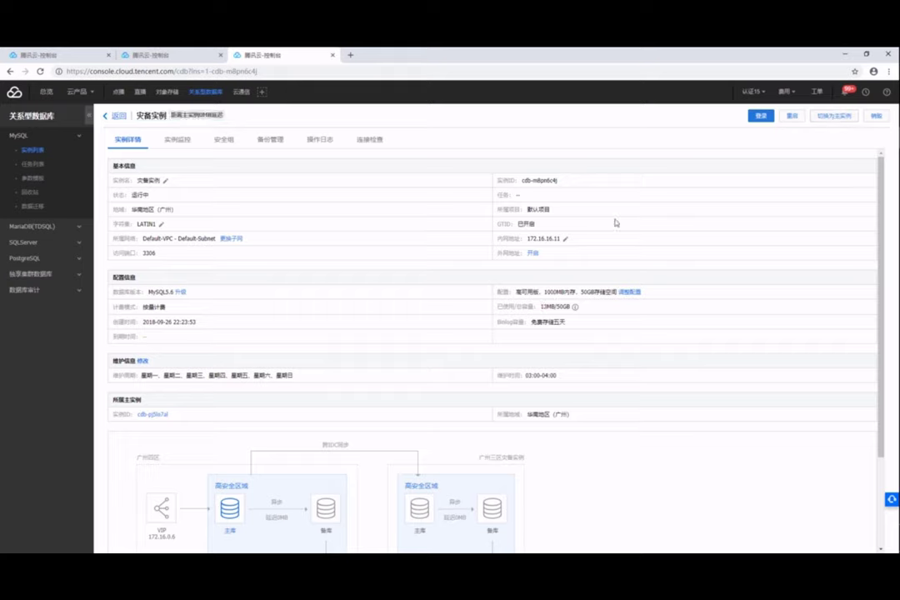
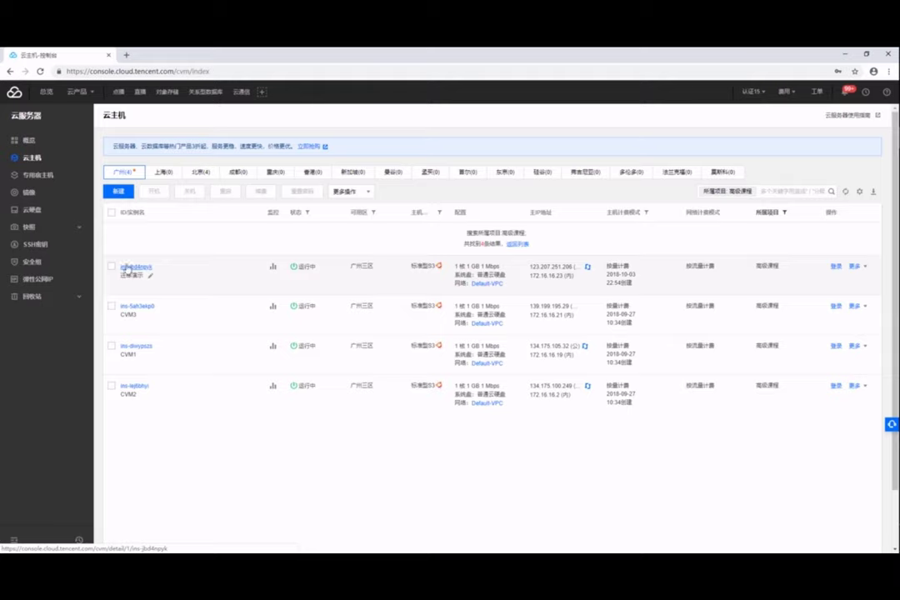
# Step: Go to the MySQL instance list and open the database management login for instance cdb210673 in 广州四区
pyautogui.click(80, 91)
pyautogui.click(153, 166)
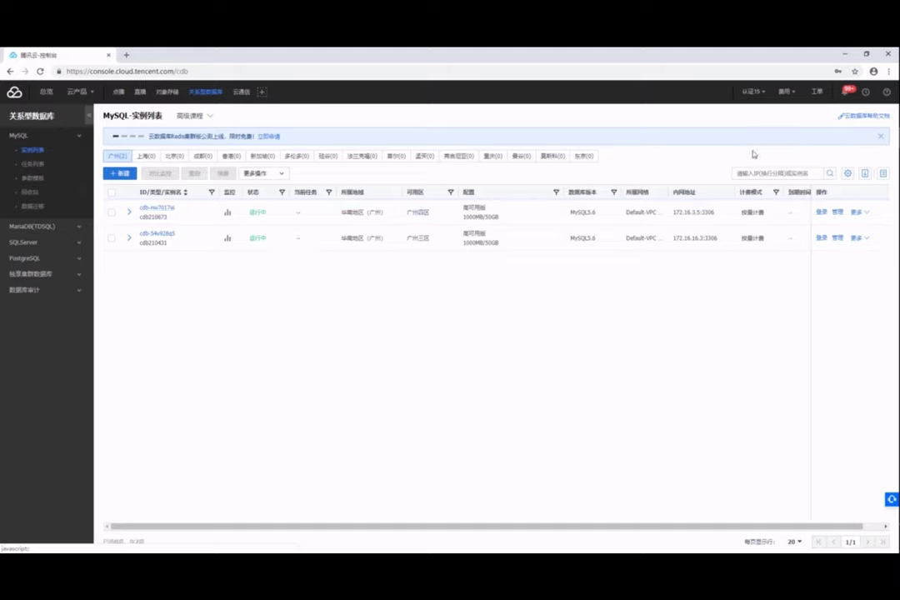
pyautogui.click(822, 212)
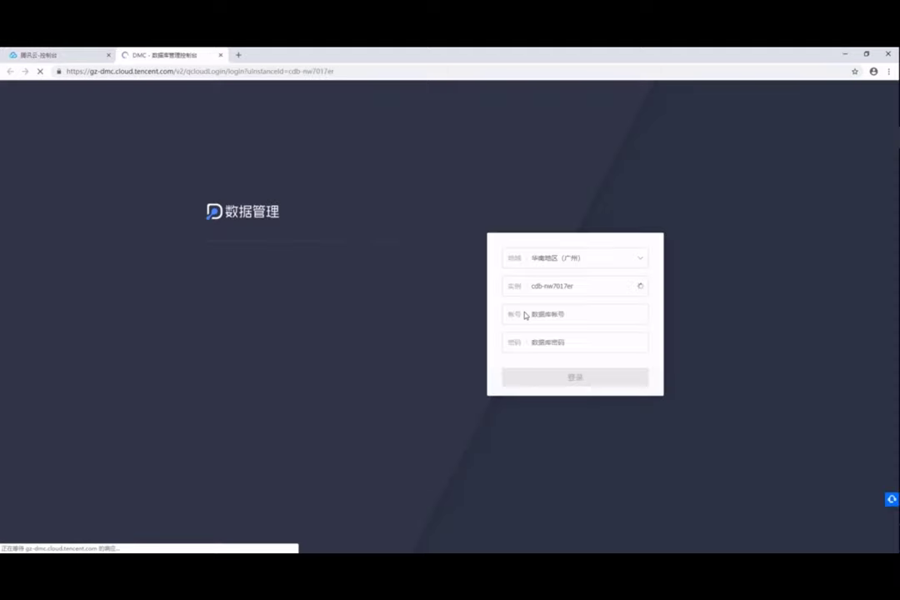
# Step: Log in to cdb210673 with account root and the database password, and list its databases
pyautogui.click(550, 311)
pyautogui.write('r')
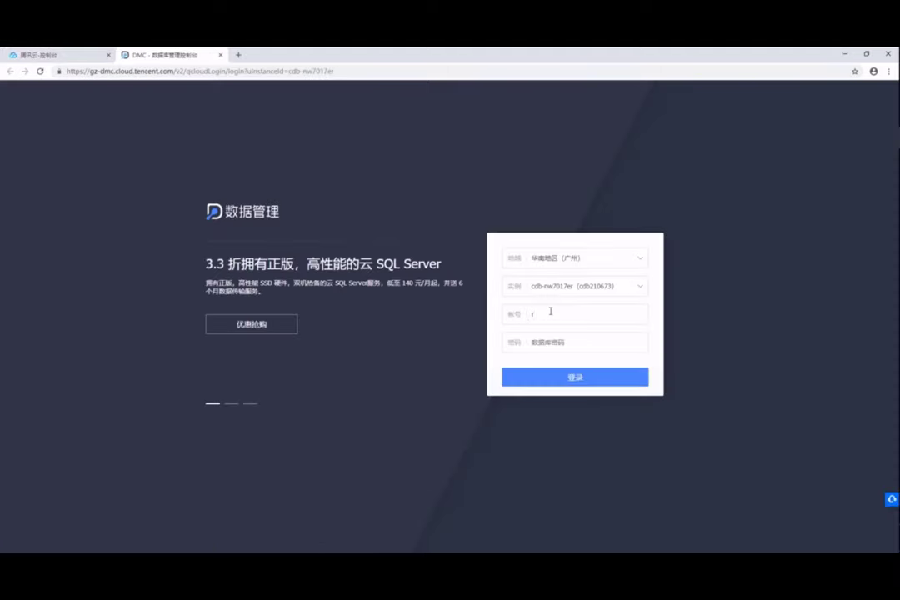
pyautogui.write('oot')
pyautogui.press('Tab')
pyautogui.write('****')
pyautogui.press('Return')
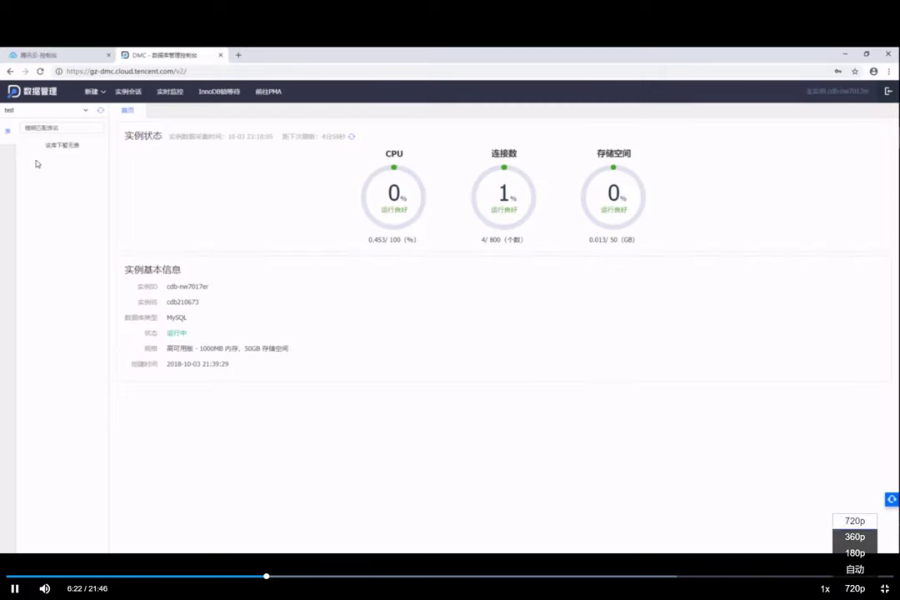
pyautogui.click(87, 113)
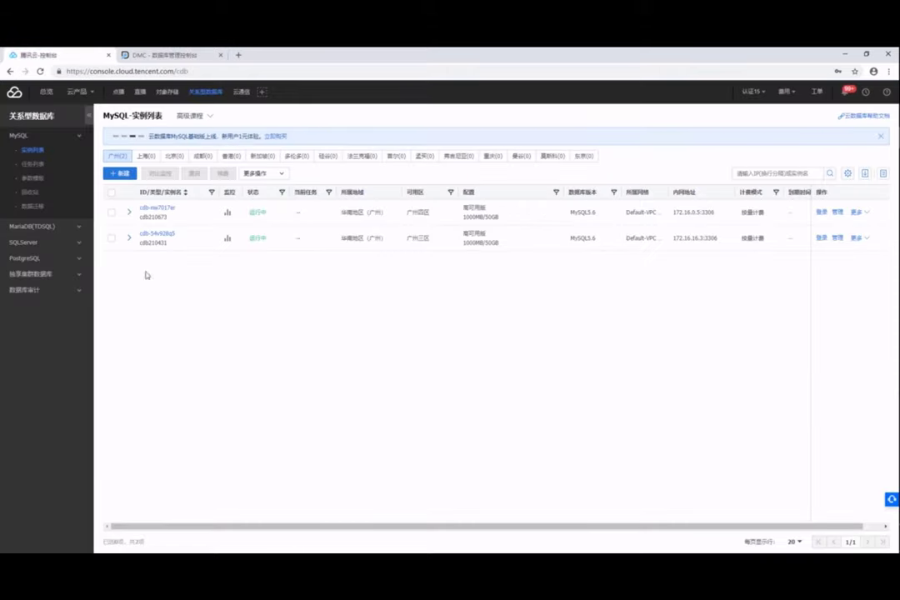
# Step: Create a zero-cost data migration task in 华南地区（广州） and name it test-migration
pyautogui.click(33, 207)
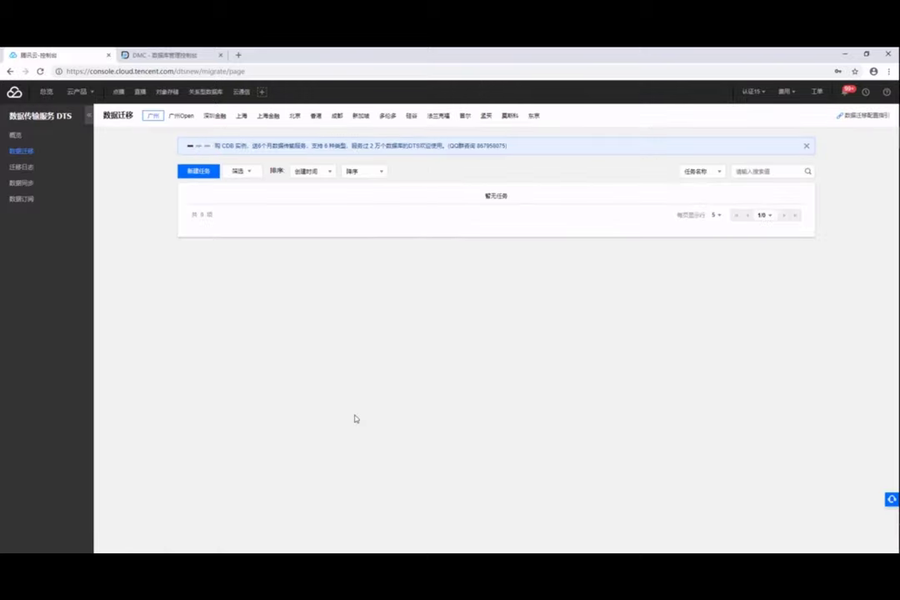
pyautogui.click(209, 176)
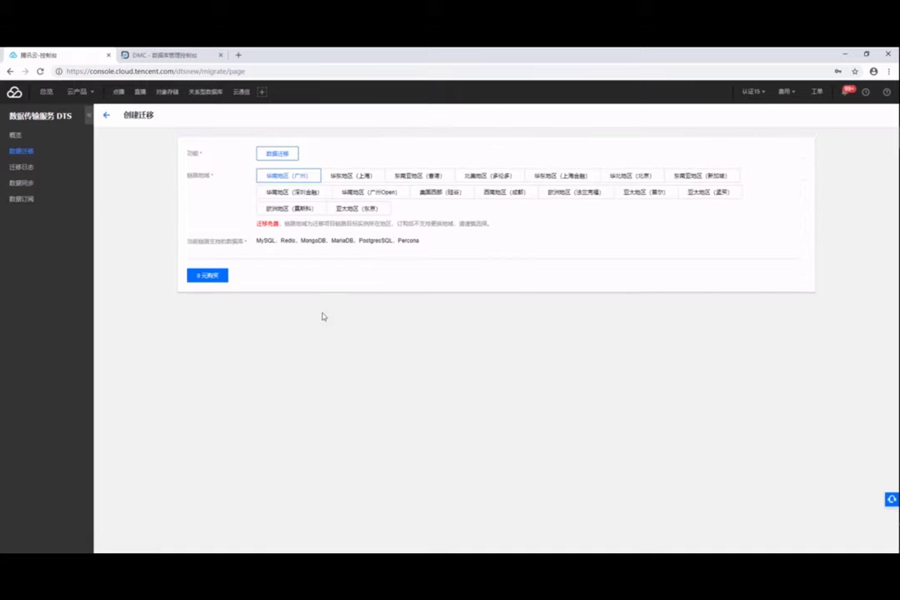
pyautogui.click(202, 278)
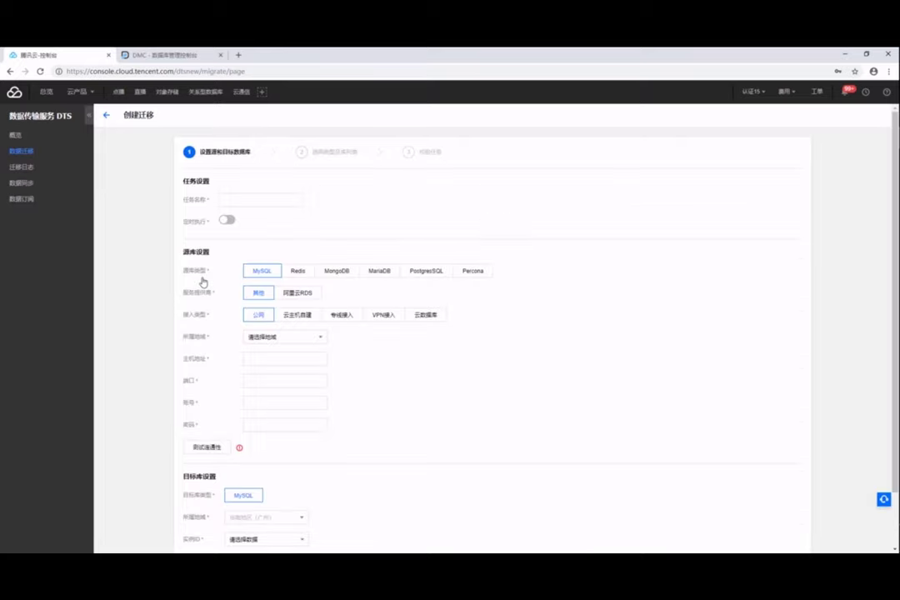
pyautogui.click(251, 199)
pyautogui.write('test-migration')
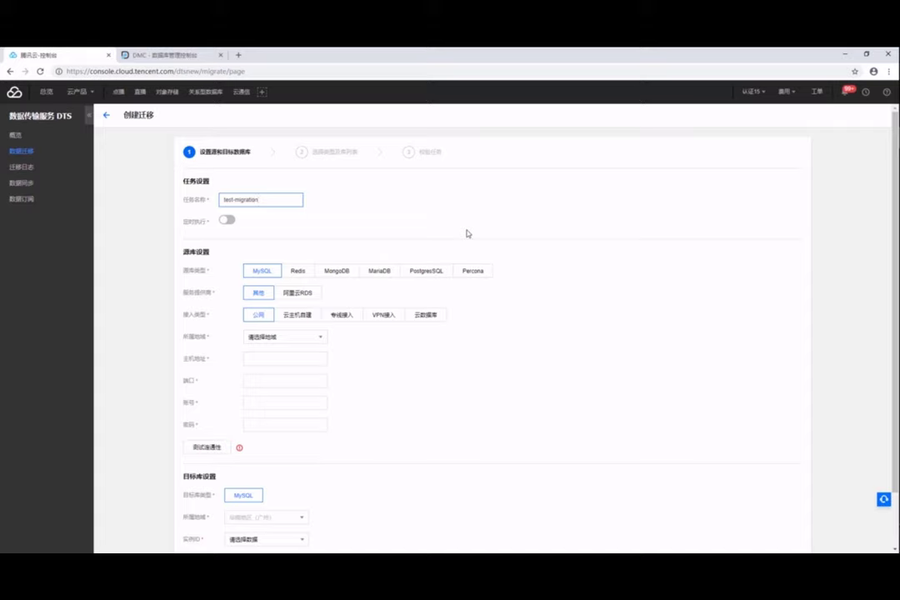
# Step: Set the MySQL source access type to 云主机自建, the region to 华南地区（广州） and the cloud host to 迁移演示
pyautogui.click(297, 315)
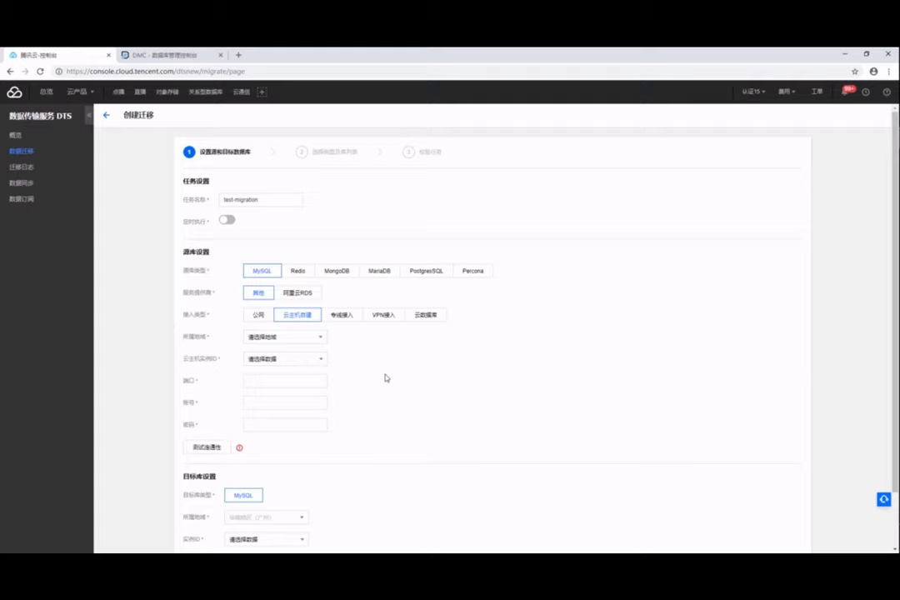
pyautogui.click(316, 339)
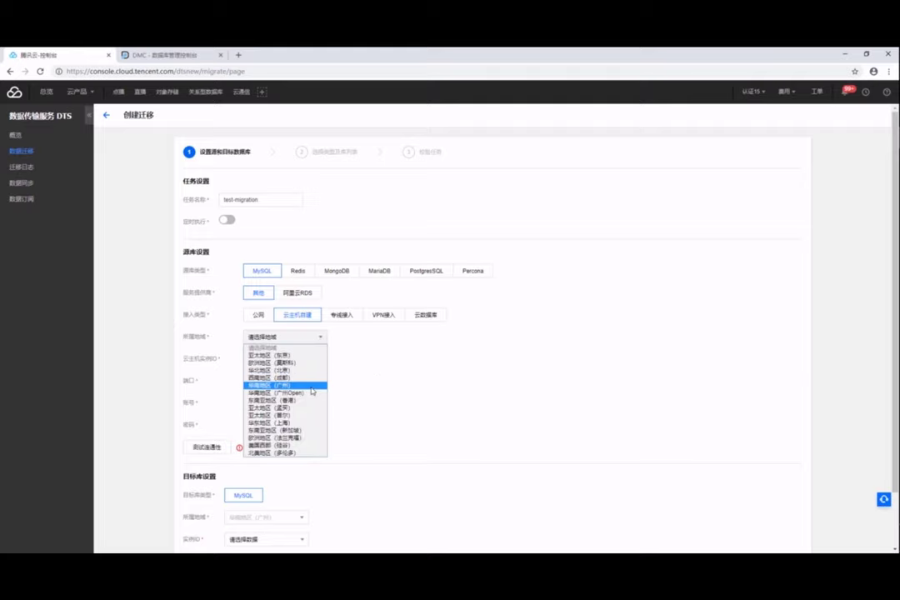
pyautogui.click(283, 385)
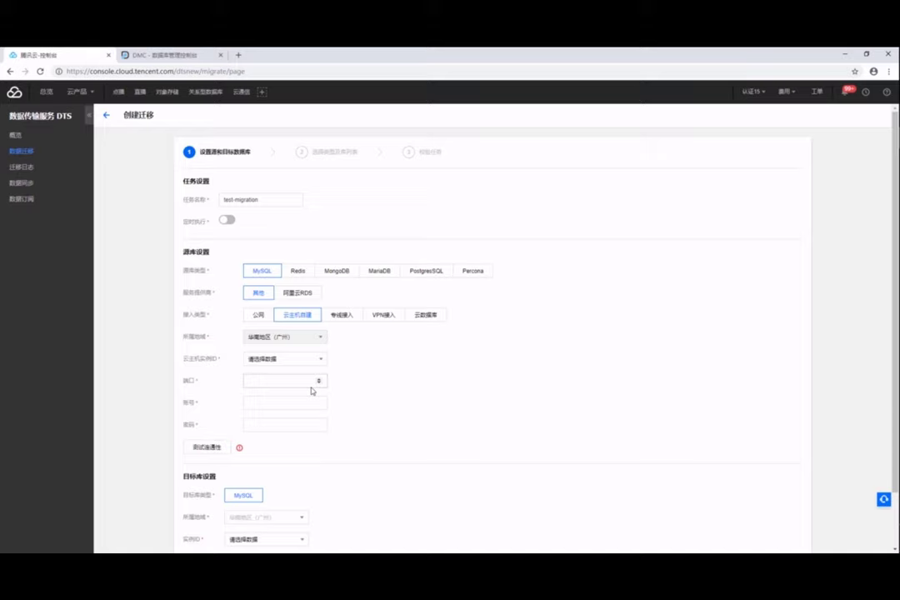
pyautogui.click(319, 360)
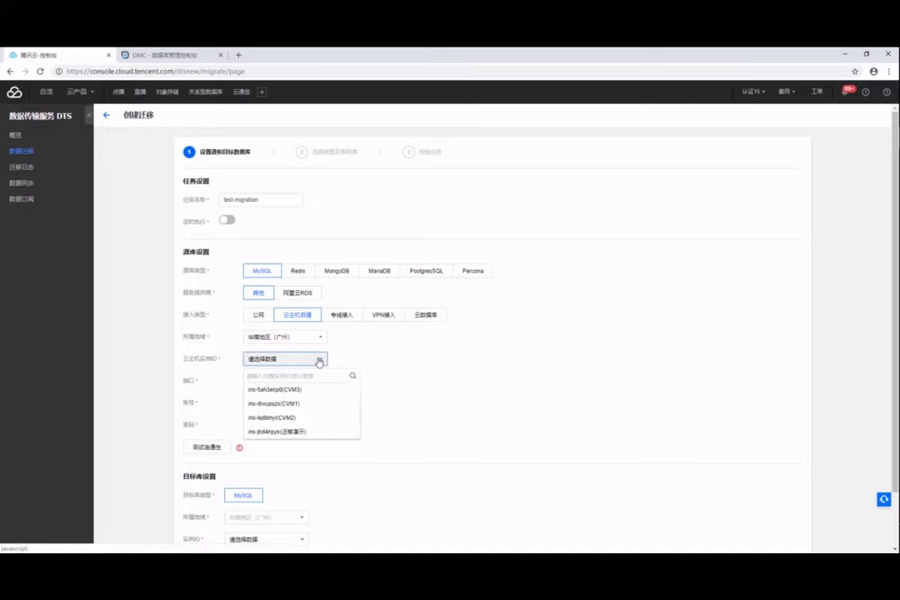
pyautogui.click(313, 432)
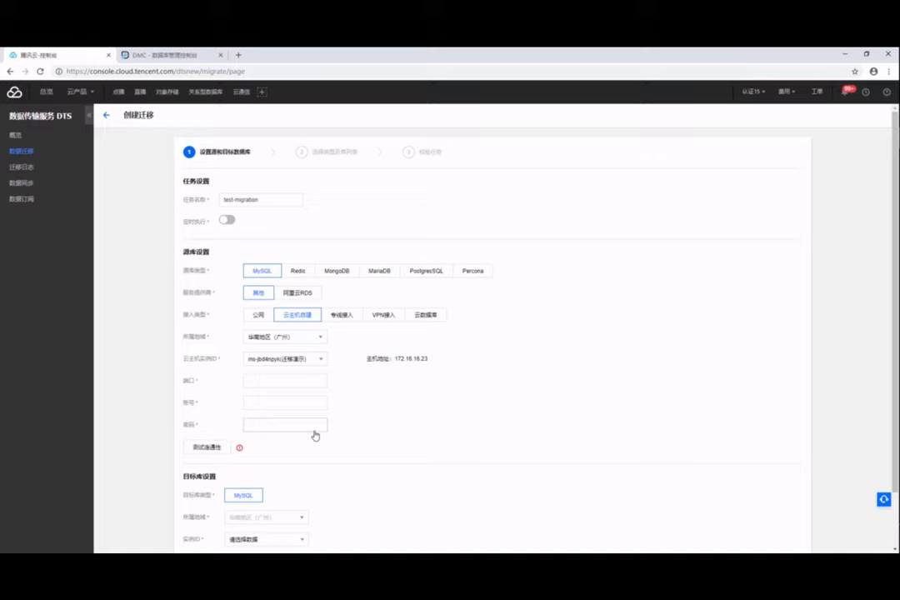
# Step: Set the source database port to 3306 and the account to root, enter the database password and test the connectivity
pyautogui.click(267, 379)
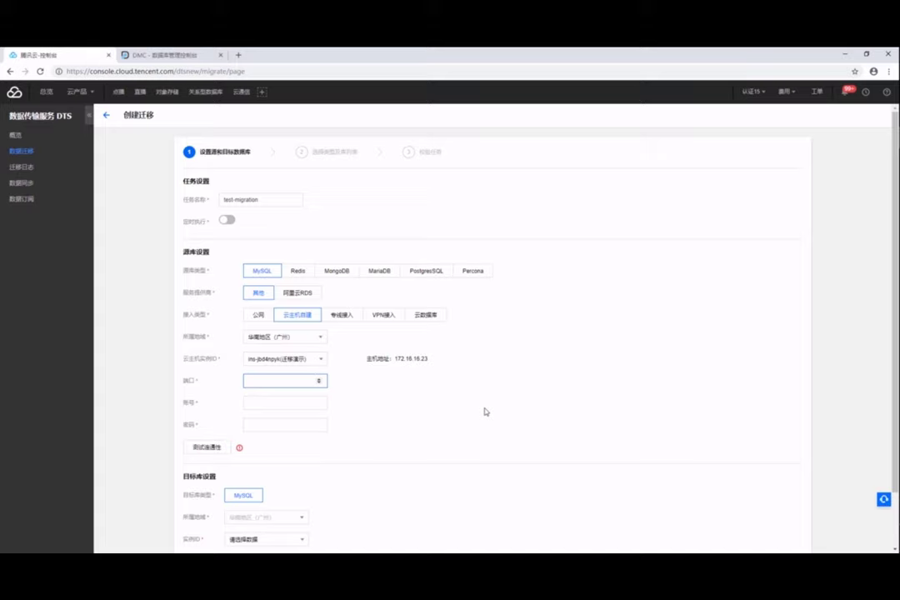
pyautogui.write('3306')
pyautogui.write('root')
pyautogui.press('Tab')
pyautogui.write('1*******')
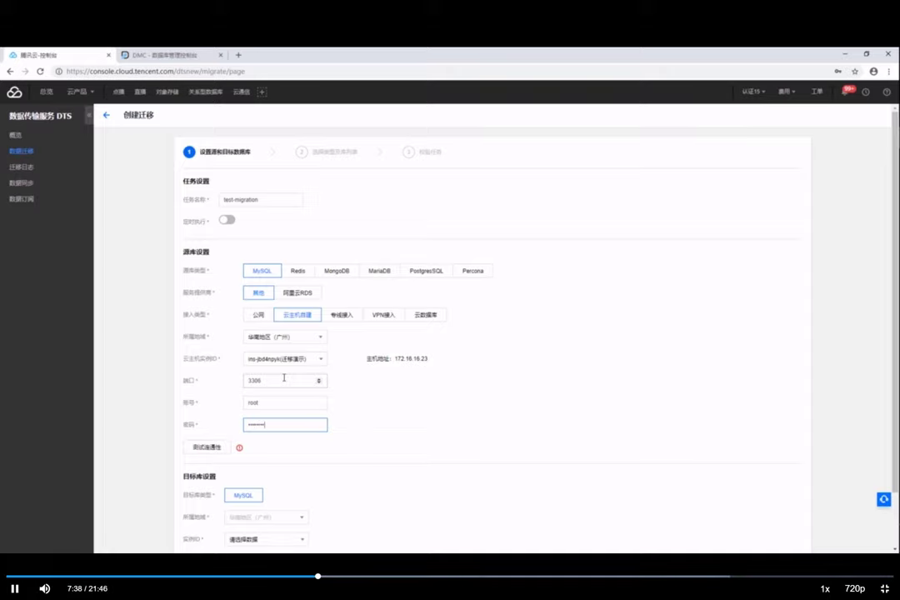
pyautogui.click(210, 447)
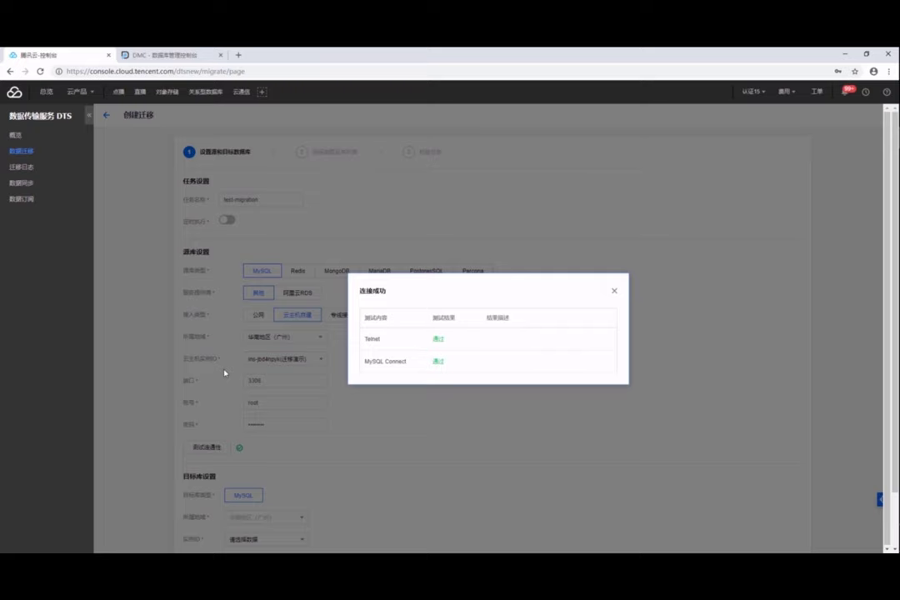
# Step: Switch to the Ubuntu terminal and open /etc/mysql/my.cnf in vim to examine its [mysqld] settings, including the port
pyautogui.click(893, 167)
pyautogui.write('vim /etc/')
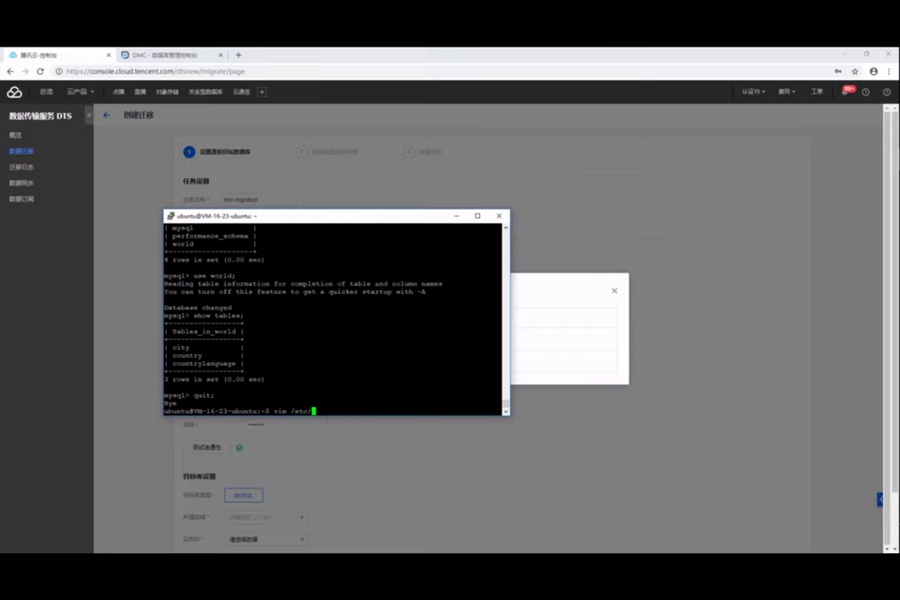
pyautogui.write('mysql/my.cnf')
pyautogui.press('Return')
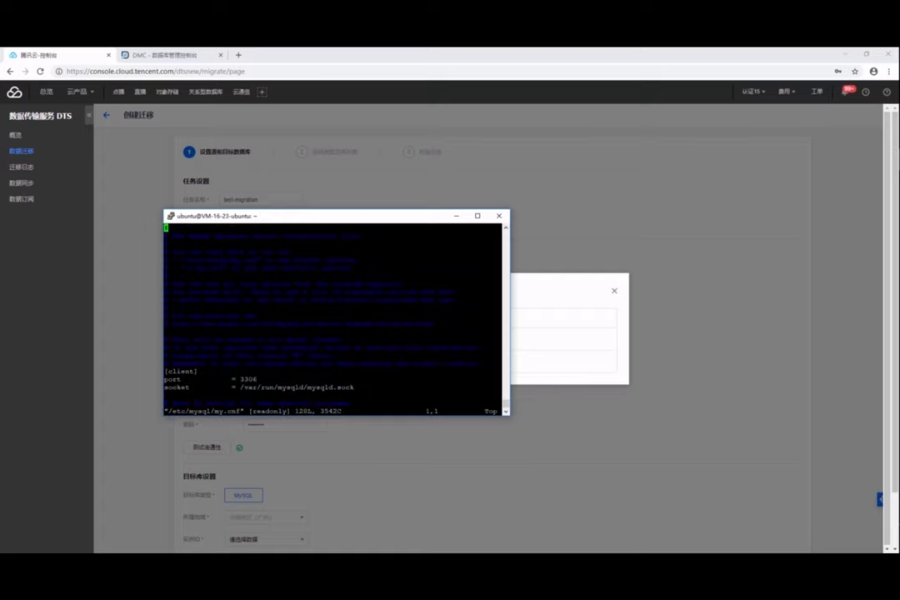
pyautogui.scroll(-7, 333, 317)
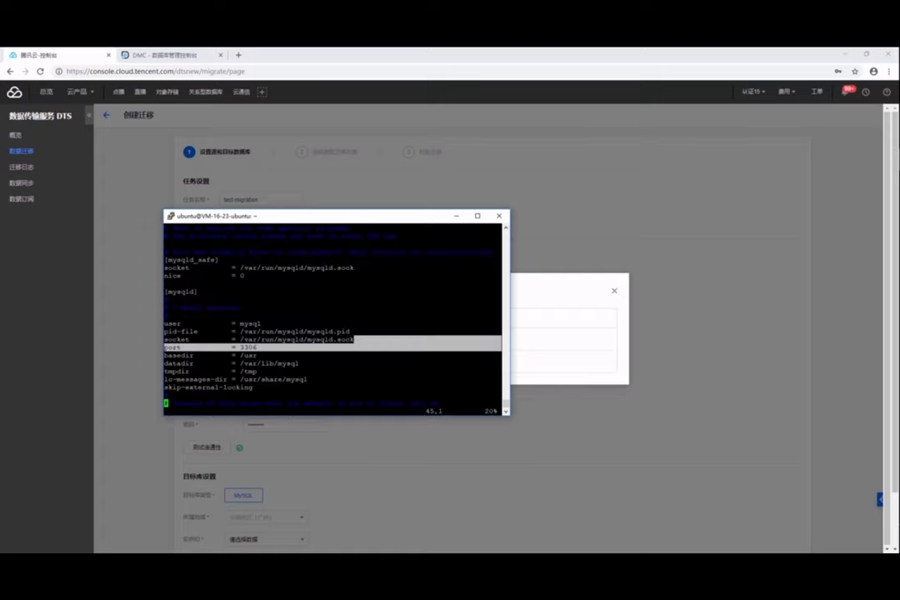
pyautogui.tripleClick(165, 292)
pyautogui.scroll(-5, 333, 316)
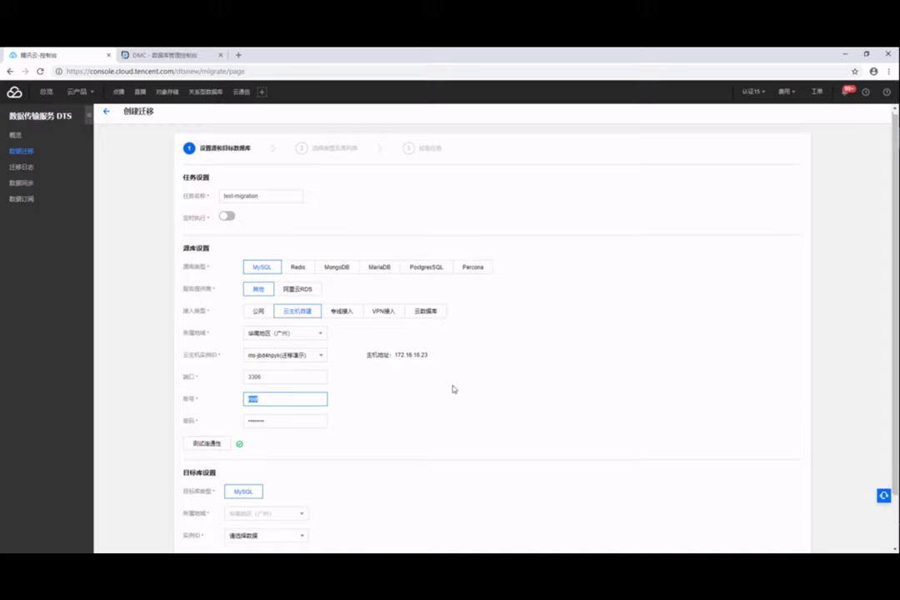
# Step: Choose the cdb210673 instance as the migration target and save the source and target database settings
pyautogui.scroll(-2, 453, 389)
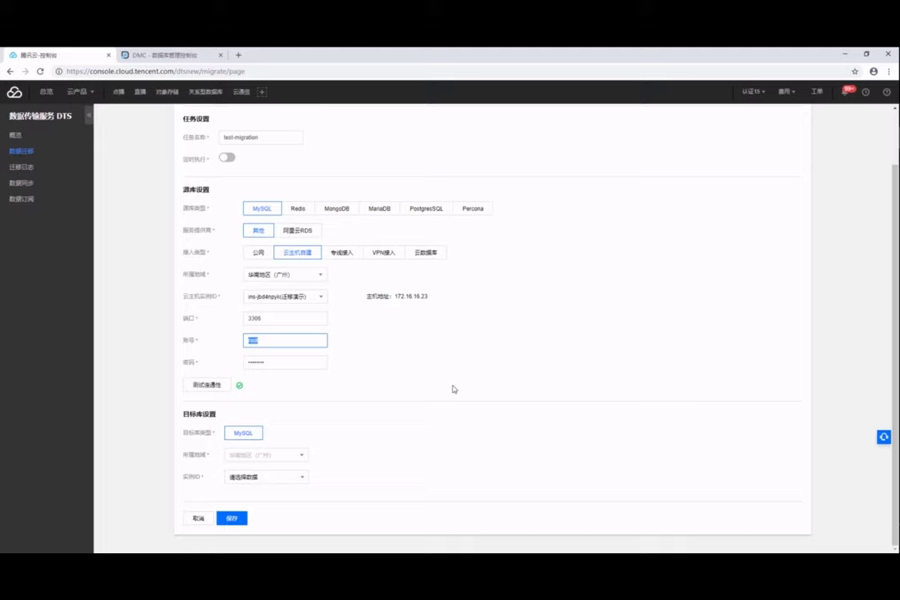
pyautogui.click(302, 480)
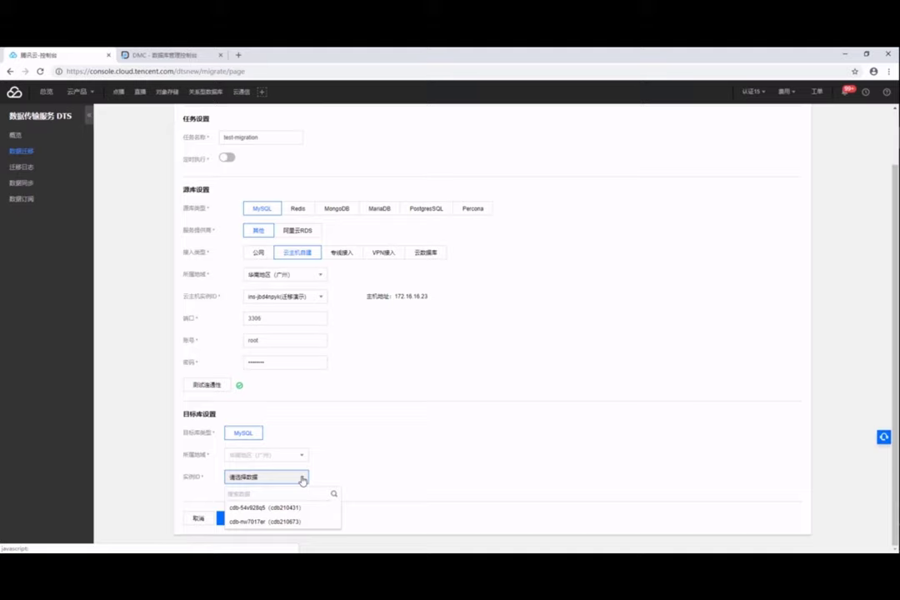
pyautogui.click(296, 524)
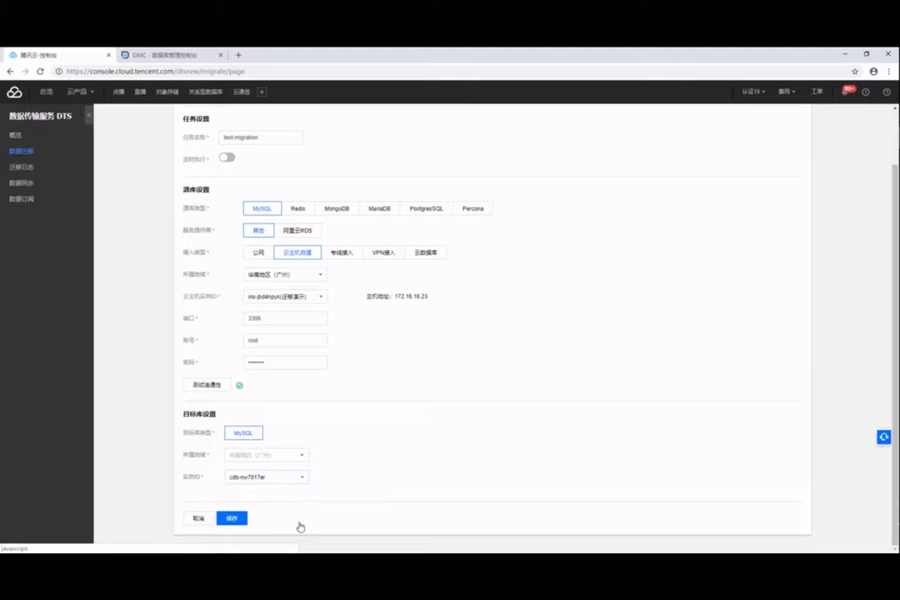
pyautogui.click(234, 521)
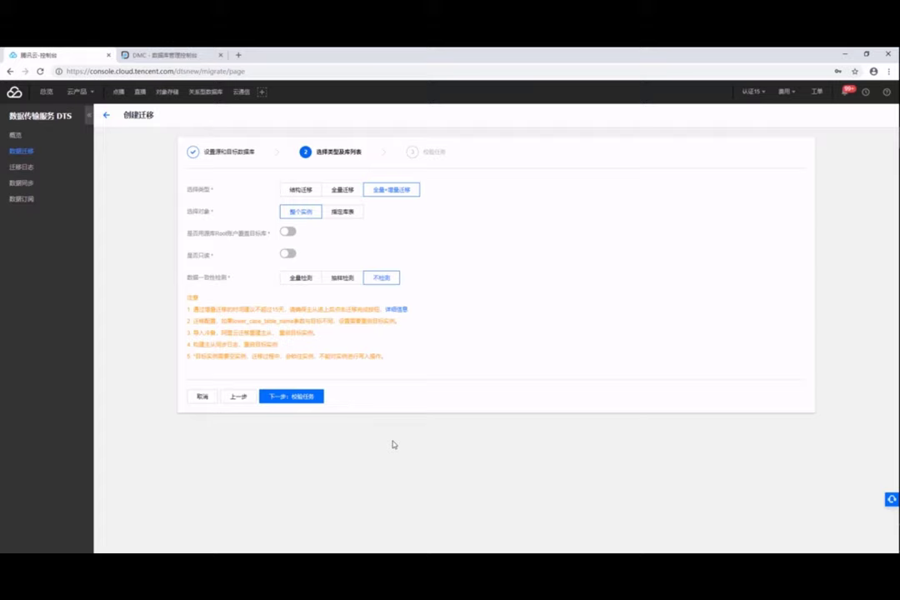
# Step: Limit the 全量+增量迁移 task to specified databases and include the world database
pyautogui.click(344, 215)
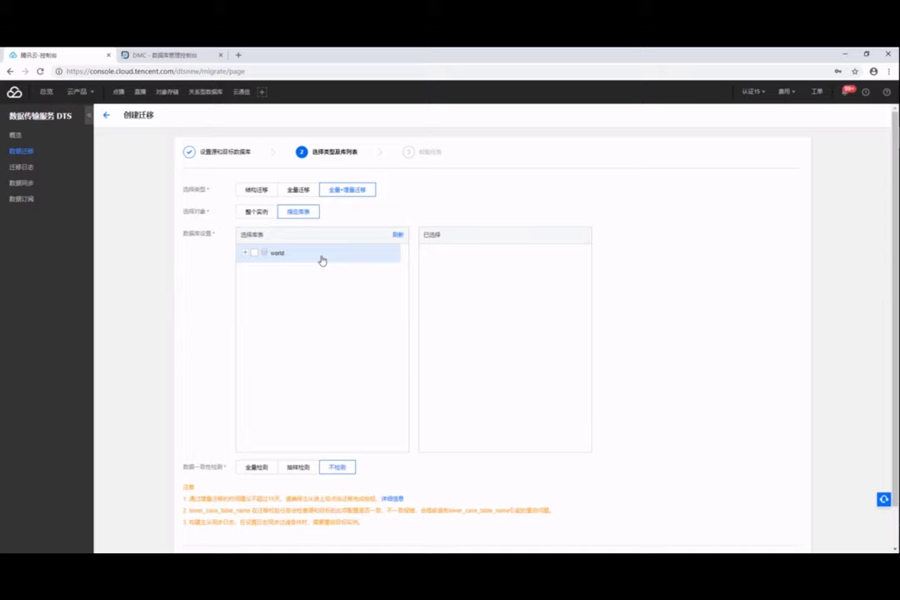
pyautogui.click(255, 255)
pyautogui.scroll(-1, 291, 448)
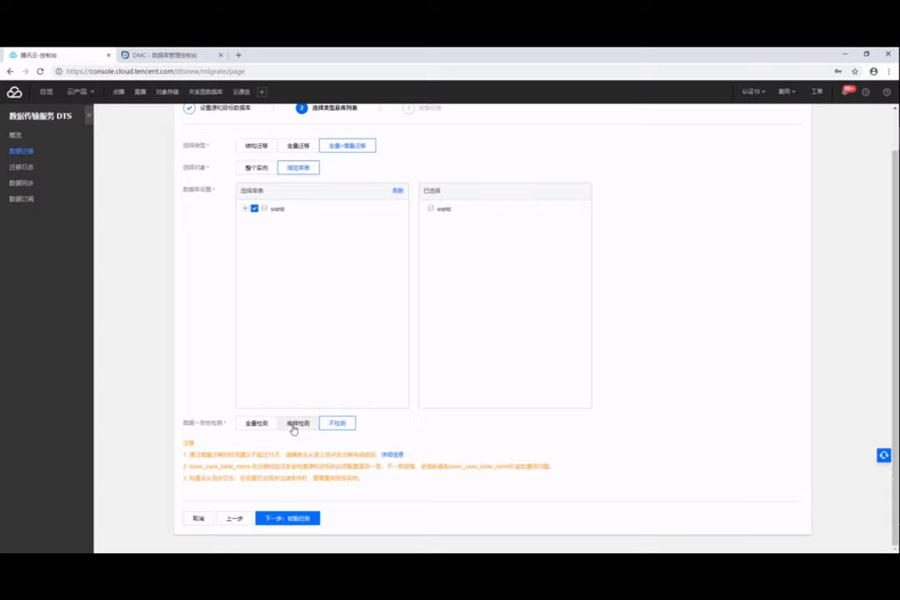
# Step: Set the data consistency check to 抽样检测 with 1% for the per-table sampling, Select * and Select count(*) ratios
pyautogui.click(294, 423)
pyautogui.scroll(-1, 294, 436)
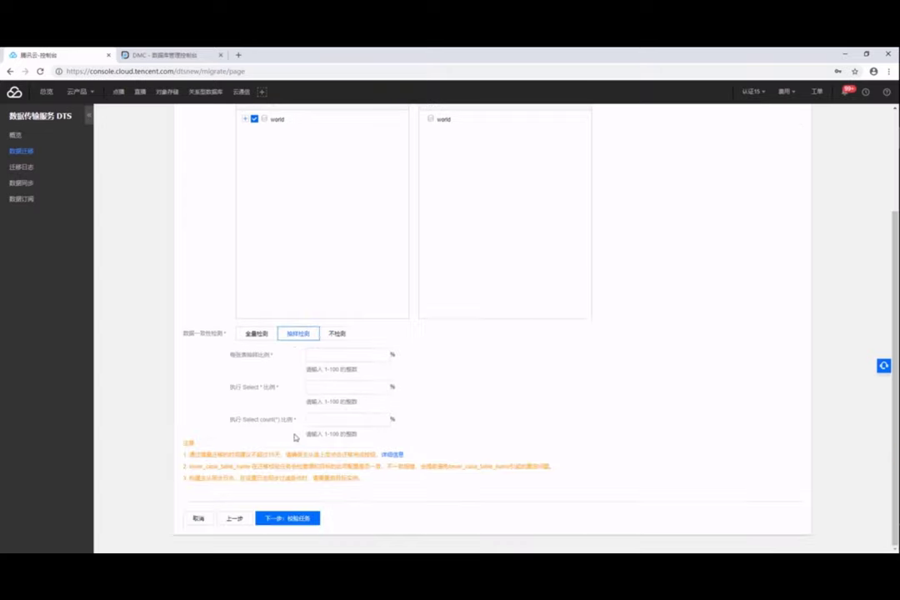
pyautogui.click(342, 354)
pyautogui.write('1')
pyautogui.press('Tab')
pyautogui.write('2')
pyautogui.press('Tab')
pyautogui.hotkey('shift', 'Tab')
pyautogui.press('BackSpace')
pyautogui.write('1')
pyautogui.press('Tab')
pyautogui.write('1')
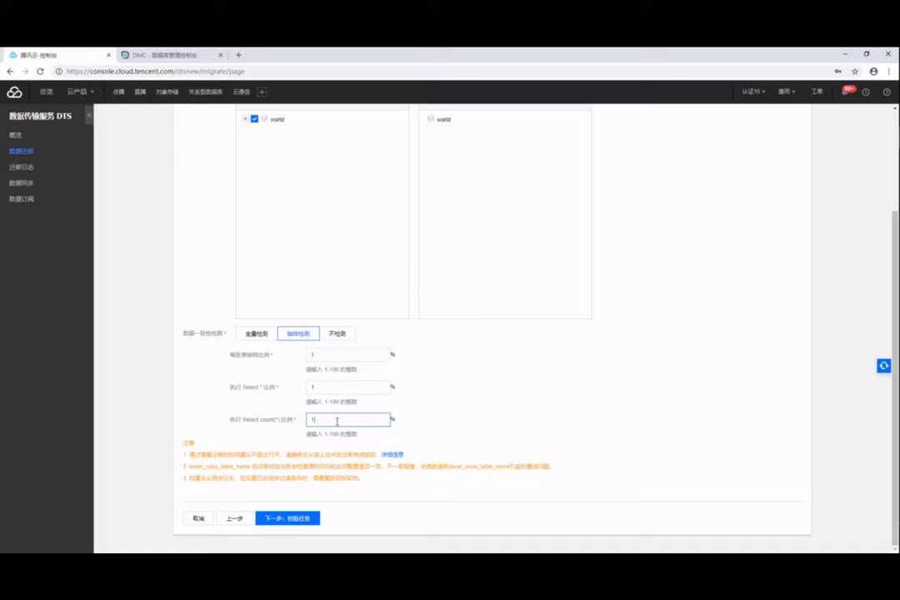
# Step: Validate the test-migration task, start it and view its list of migration stages
pyautogui.click(292, 519)
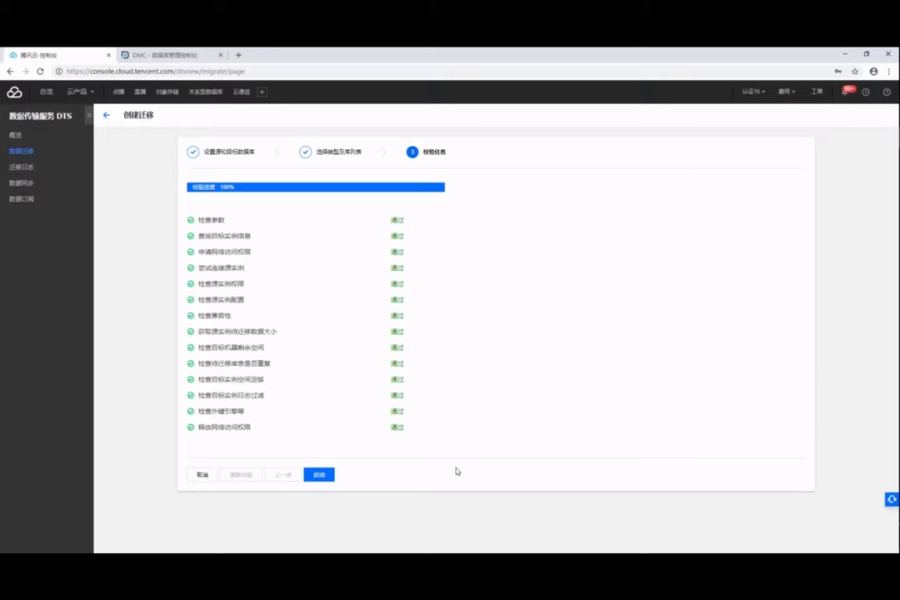
pyautogui.click(313, 475)
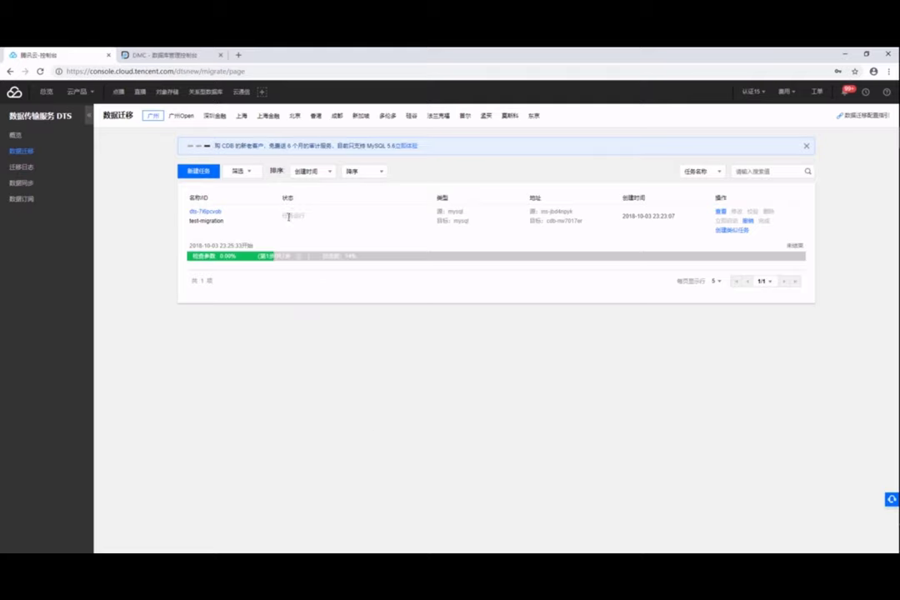
pyautogui.moveTo(302, 264)
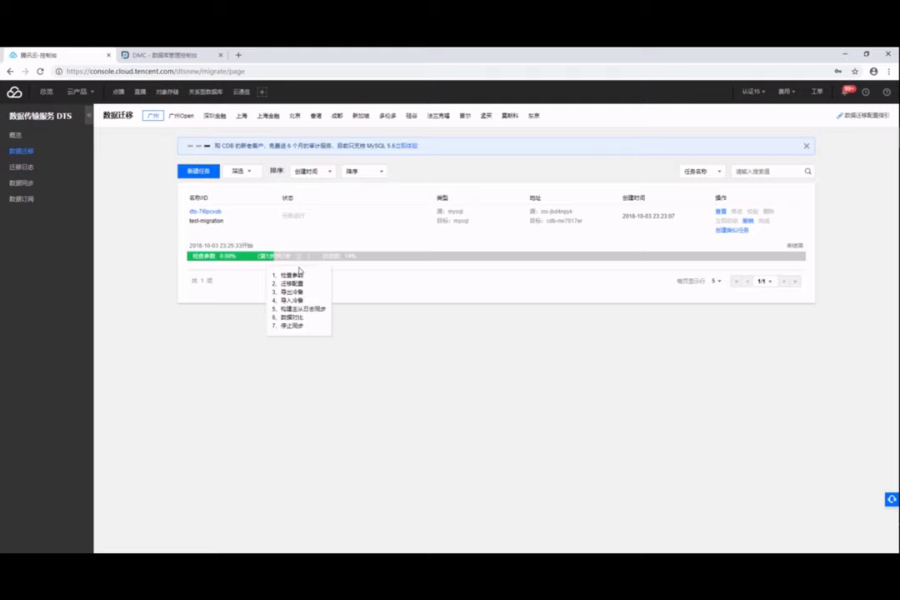
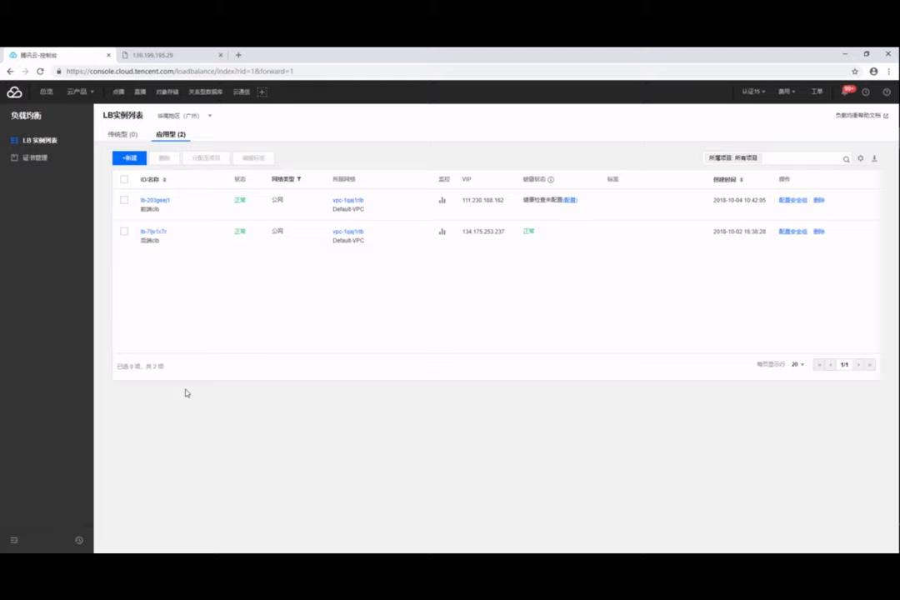
# Step: Examine the 后端clb load balancer's HTTP:3001 listener, its forwarding domain and the cloud host bound to its root path
pyautogui.click(154, 232)
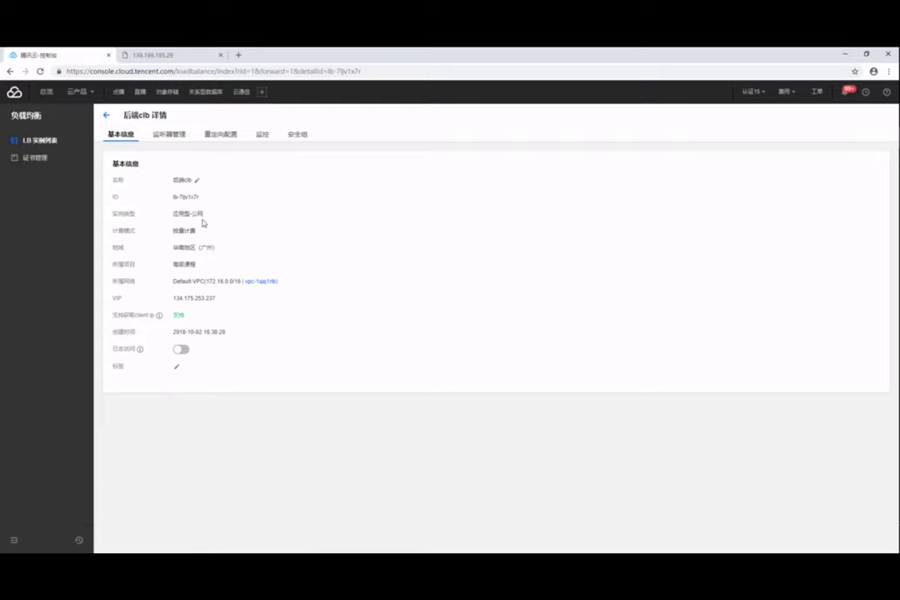
pyautogui.click(175, 135)
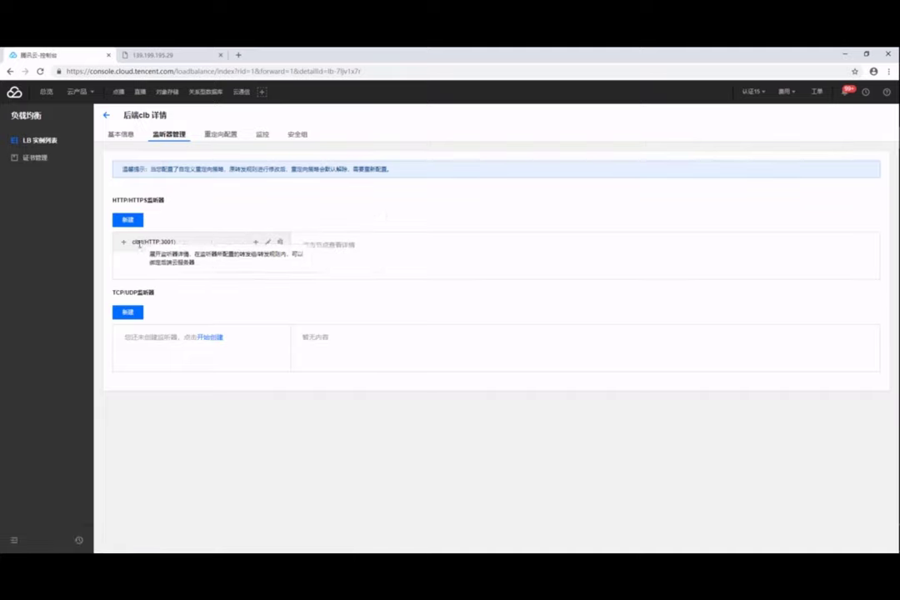
pyautogui.click(123, 242)
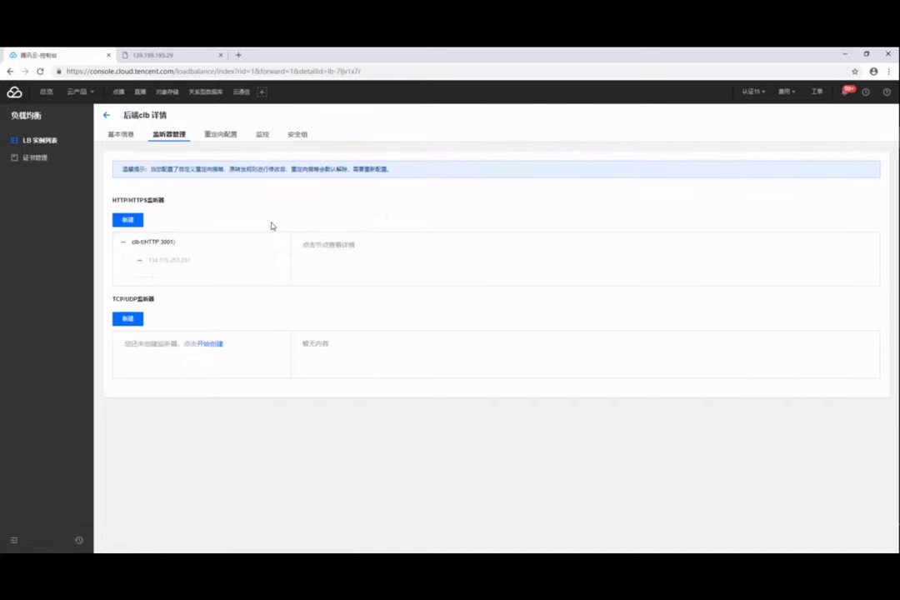
pyautogui.moveTo(190, 247)
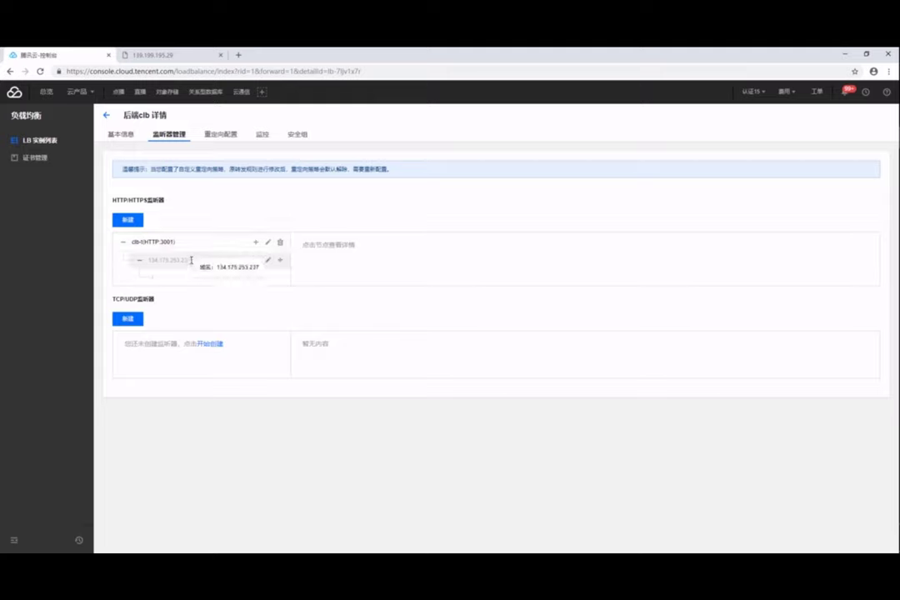
pyautogui.click(190, 266)
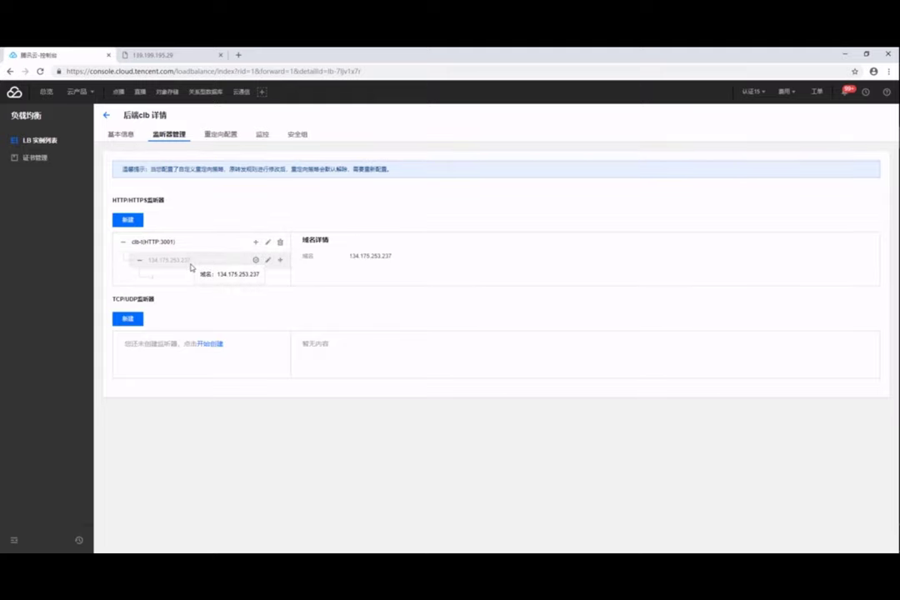
pyautogui.click(188, 276)
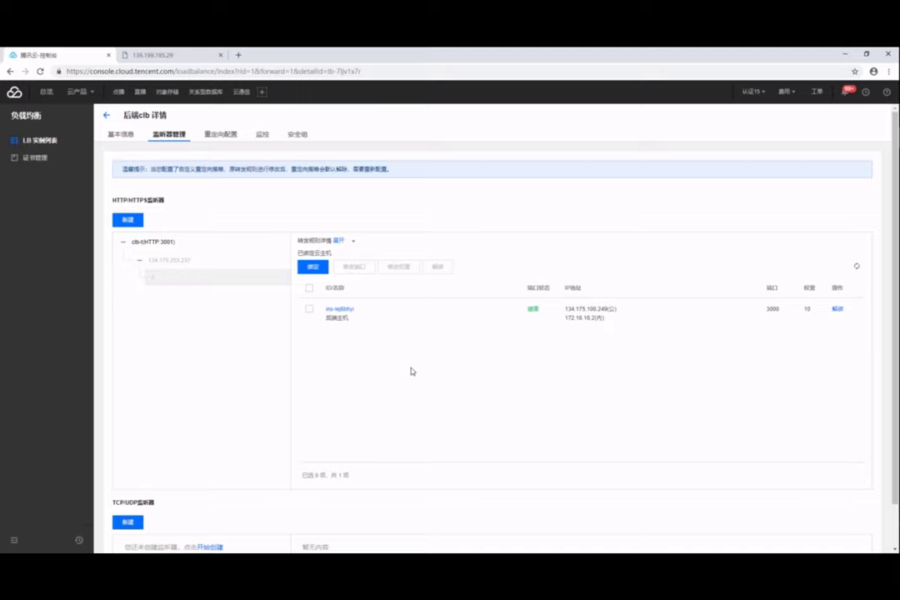
# Step: Open the 前端clb load balancer, expand its frontend(HTTP:80) listener and copy the load balancer's VIP address
pyautogui.click(105, 116)
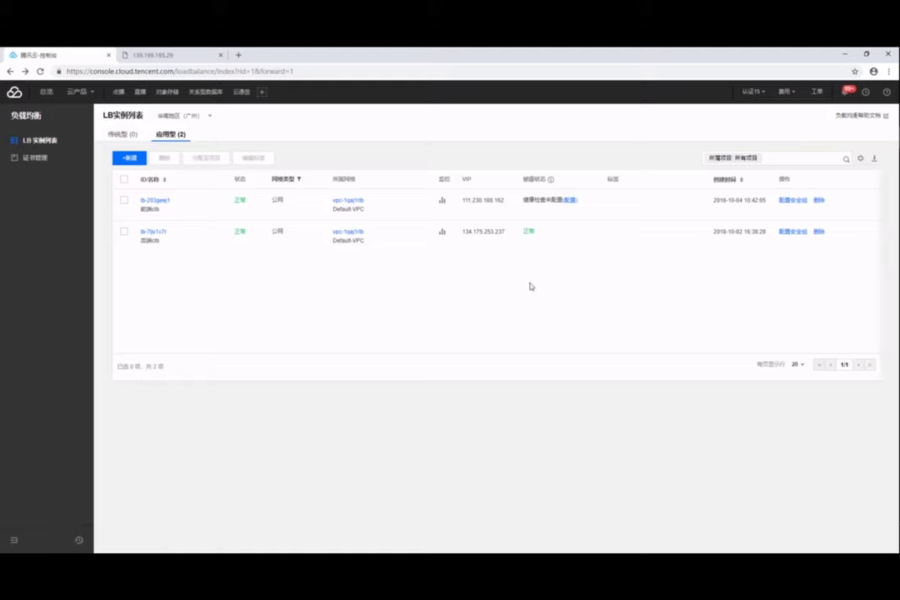
pyautogui.click(156, 201)
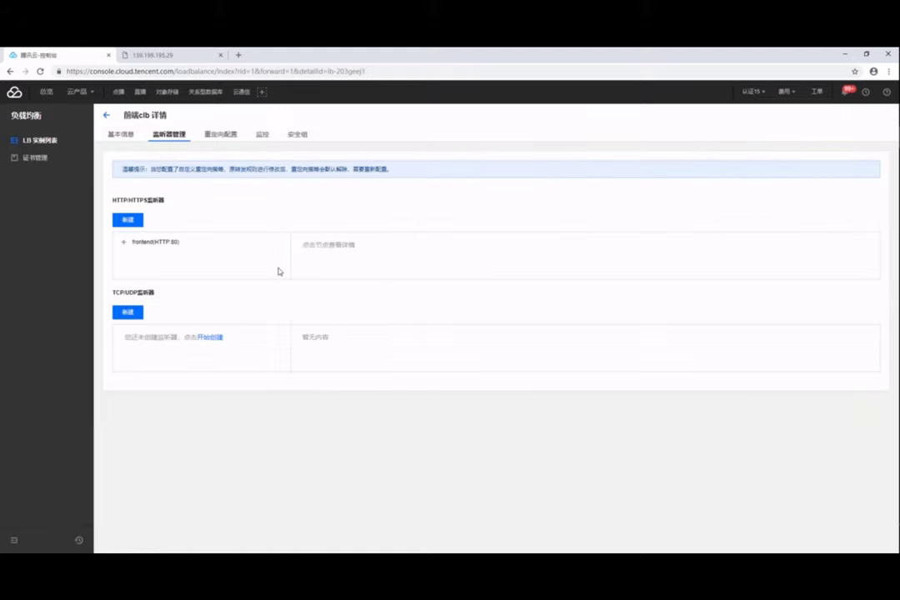
pyautogui.click(155, 244)
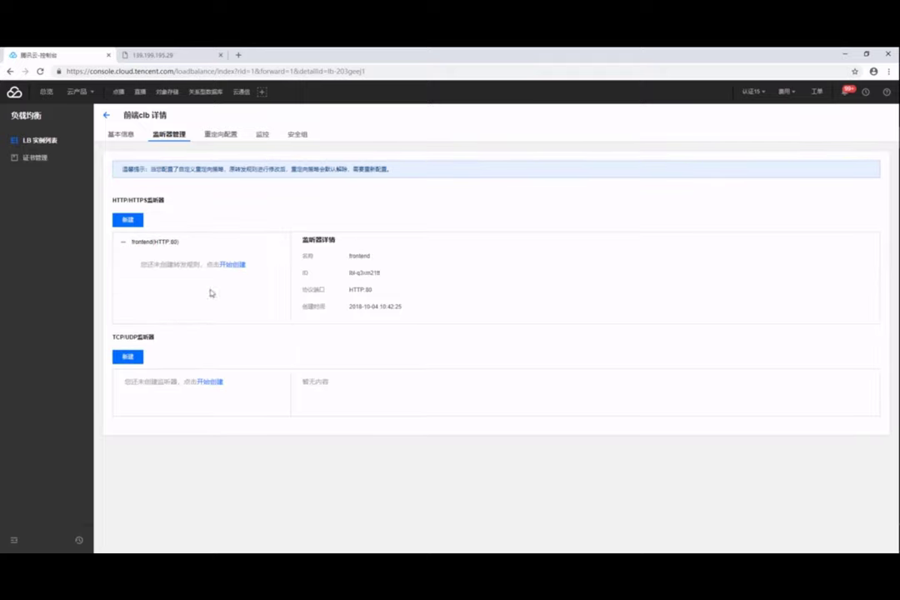
pyautogui.click(121, 134)
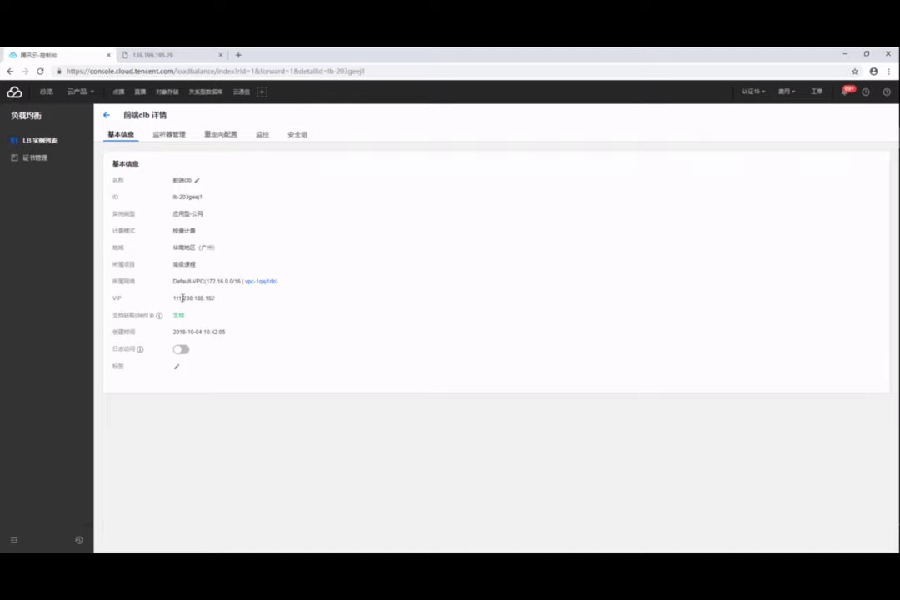
pyautogui.moveTo(174, 297); pyautogui.dragTo(219, 297)
pyautogui.hotkey('ctrl', 'c')
# Step: Create a frontend(HTTP:80) forwarding rule with domain 111.230.188.162, URL path /, 按权重轮询 balancing, health check on and session persistence off
pyautogui.click(177, 136)
pyautogui.click(231, 265)
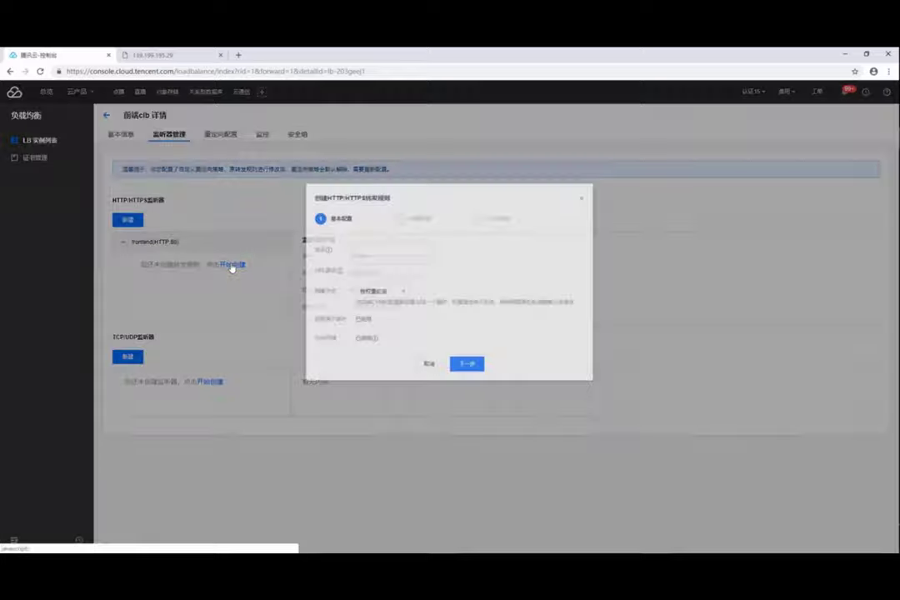
pyautogui.click(358, 247)
pyautogui.hotkey('ctrl', 'v')
pyautogui.click(384, 269)
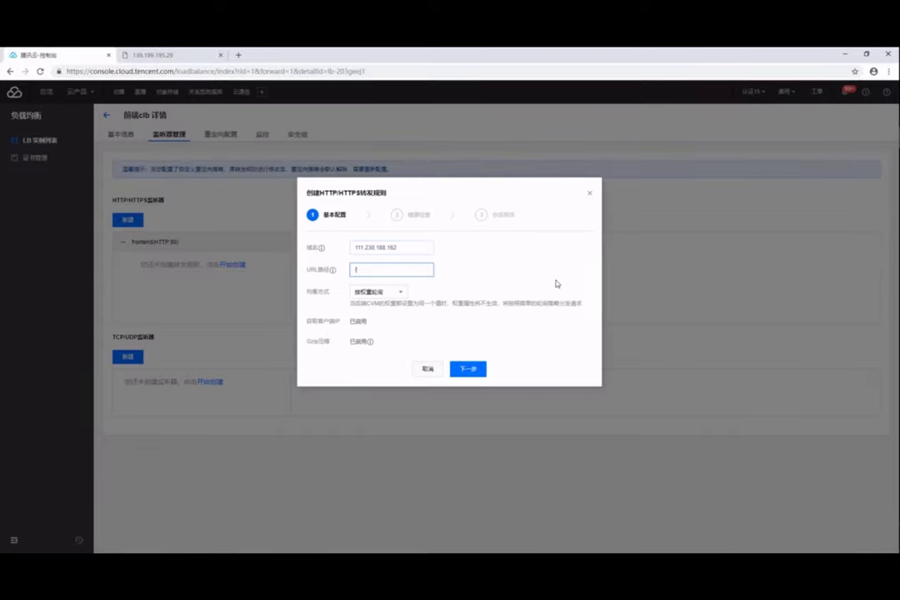
pyautogui.click(404, 295)
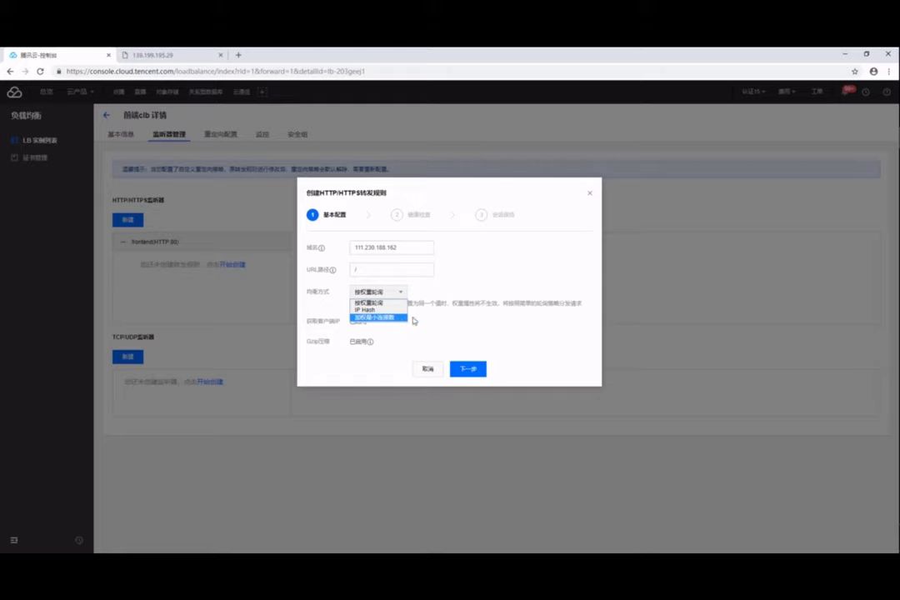
pyautogui.click(433, 317)
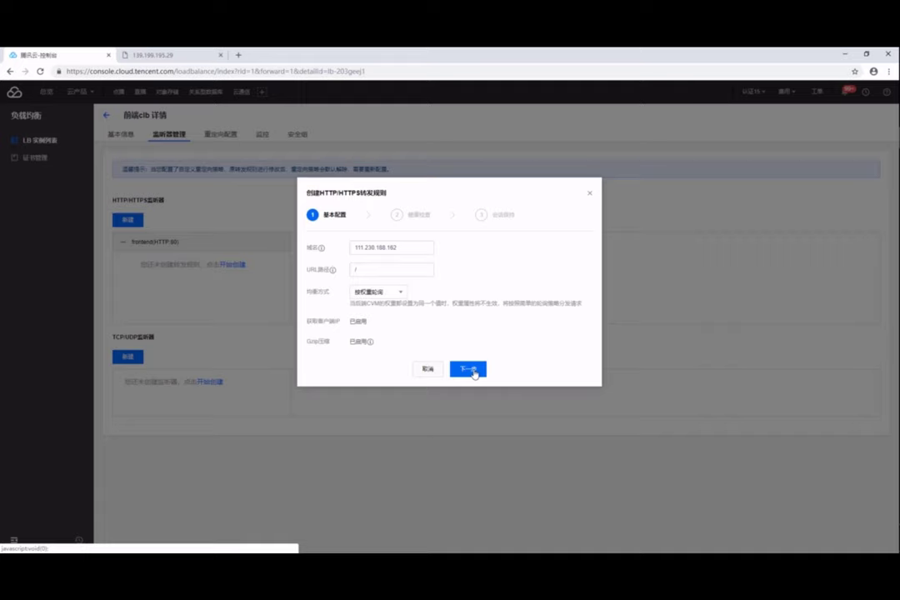
pyautogui.click(472, 372)
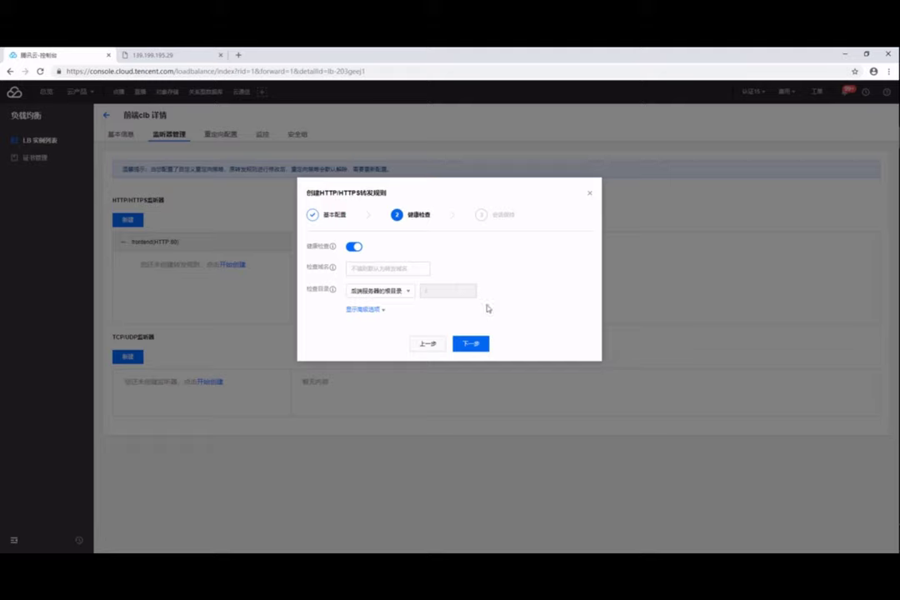
pyautogui.click(470, 343)
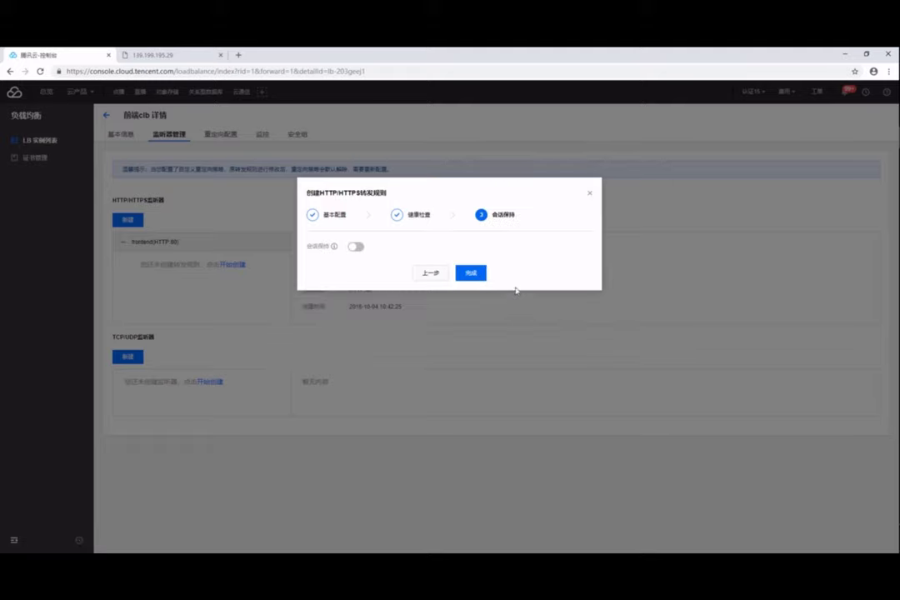
pyautogui.click(472, 275)
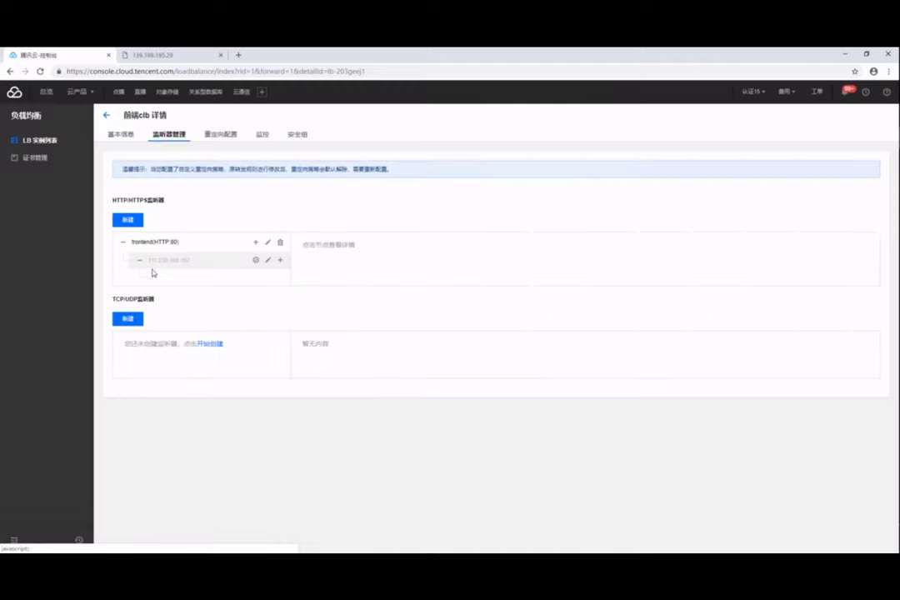
# Step: Bind the 前端主机 cloud server to the frontend listener's / path with port 80 and weight 10
pyautogui.click(160, 280)
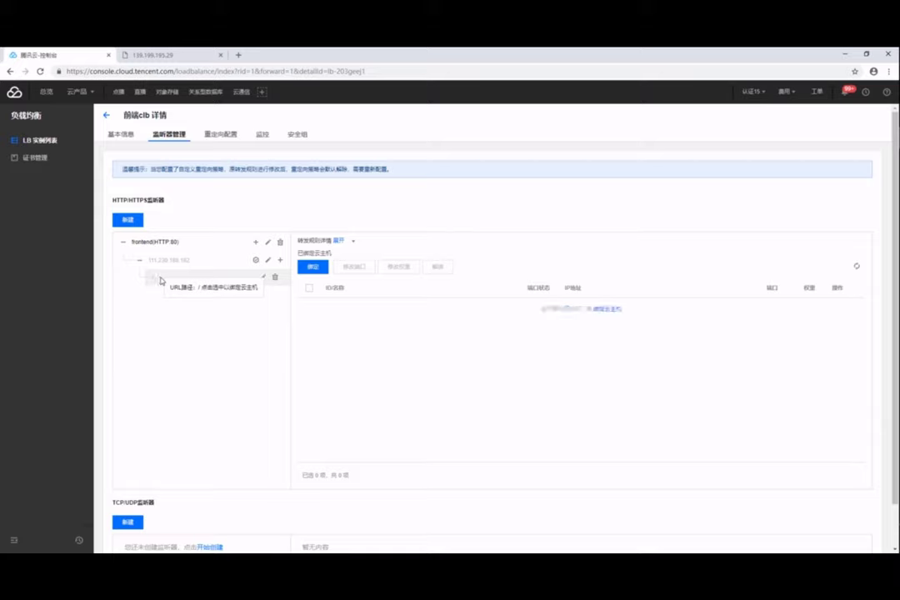
pyautogui.click(313, 268)
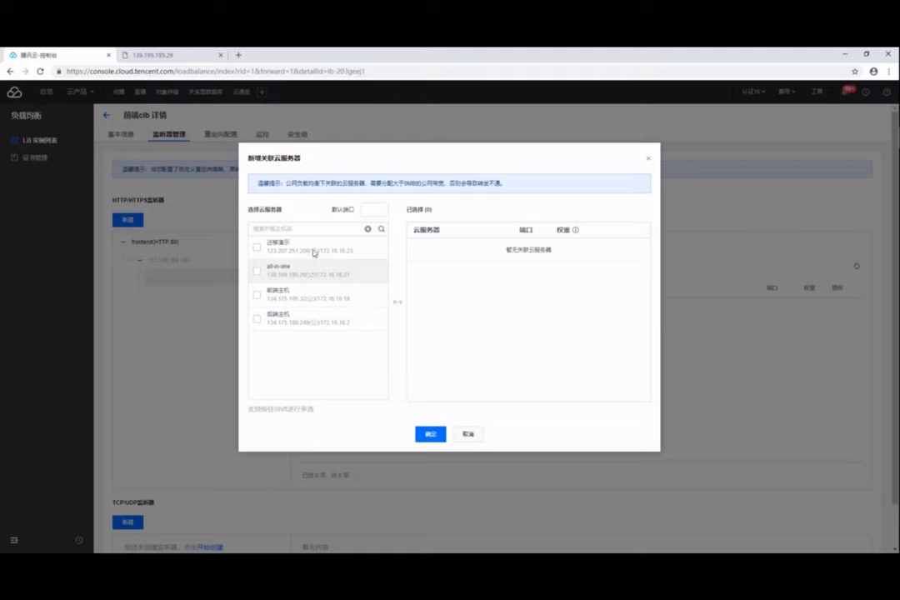
pyautogui.click(312, 296)
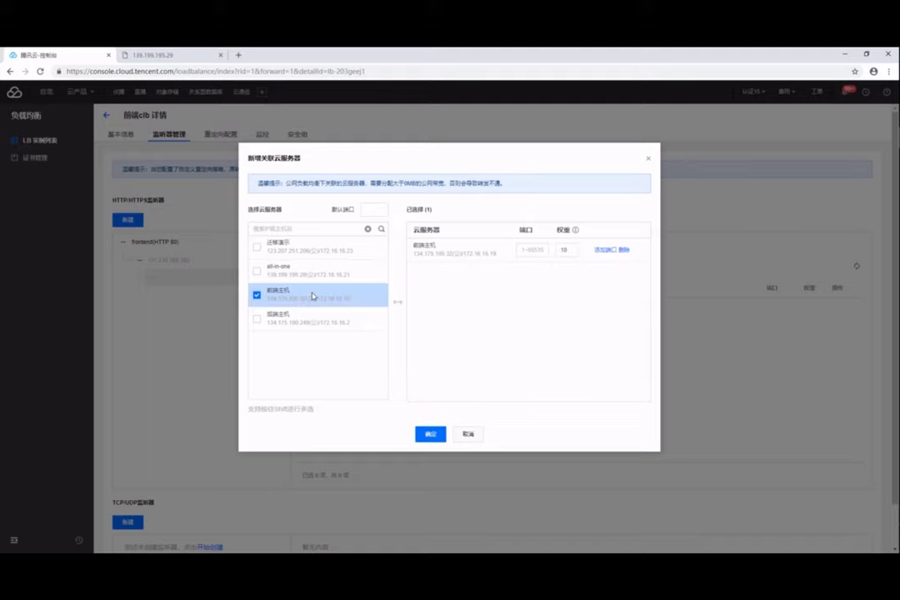
pyautogui.click(526, 249)
pyautogui.write('8')
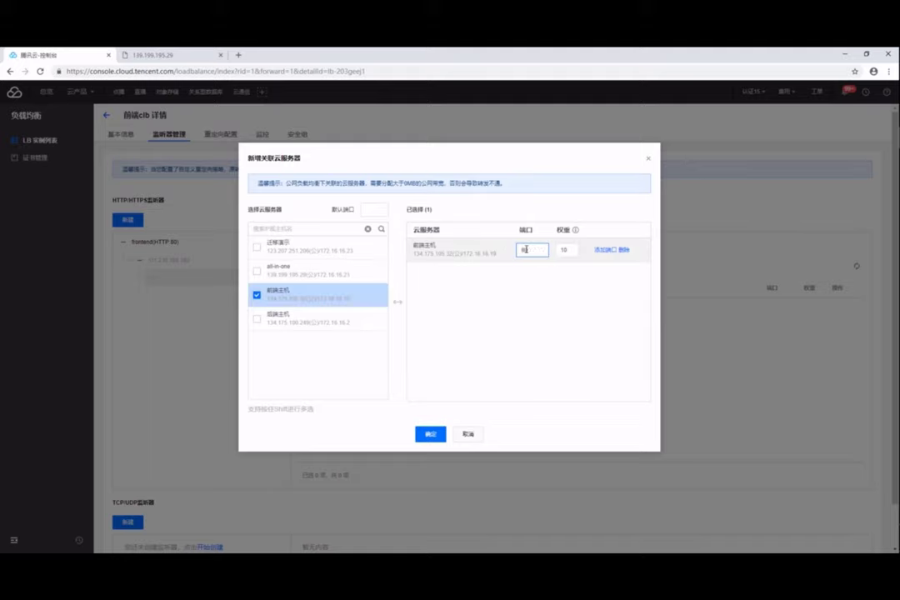
pyautogui.write('0')
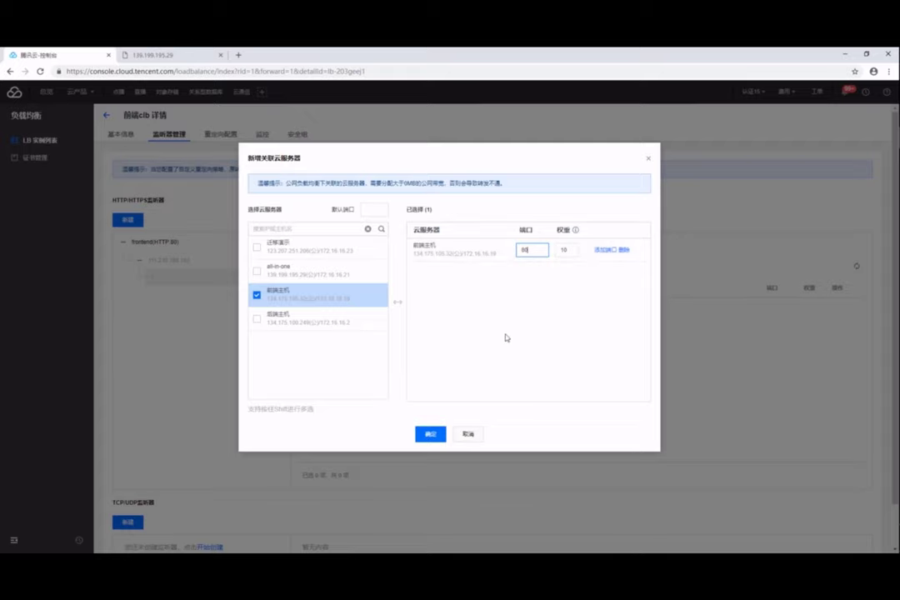
pyautogui.click(430, 434)
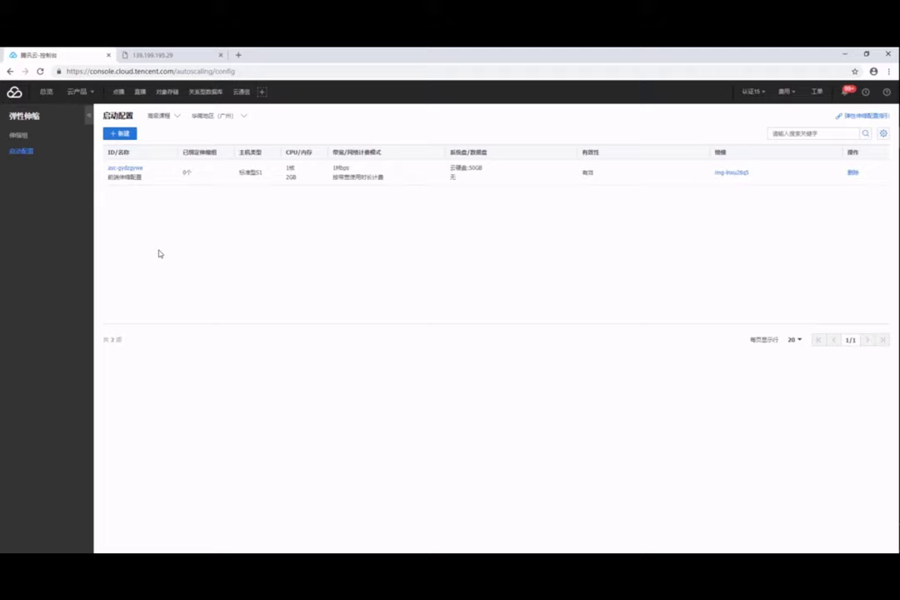
# Step: Examine the 前端伸缩配置 launch configuration and its image's name, type and description, and return to the configuration list
pyautogui.click(136, 172)
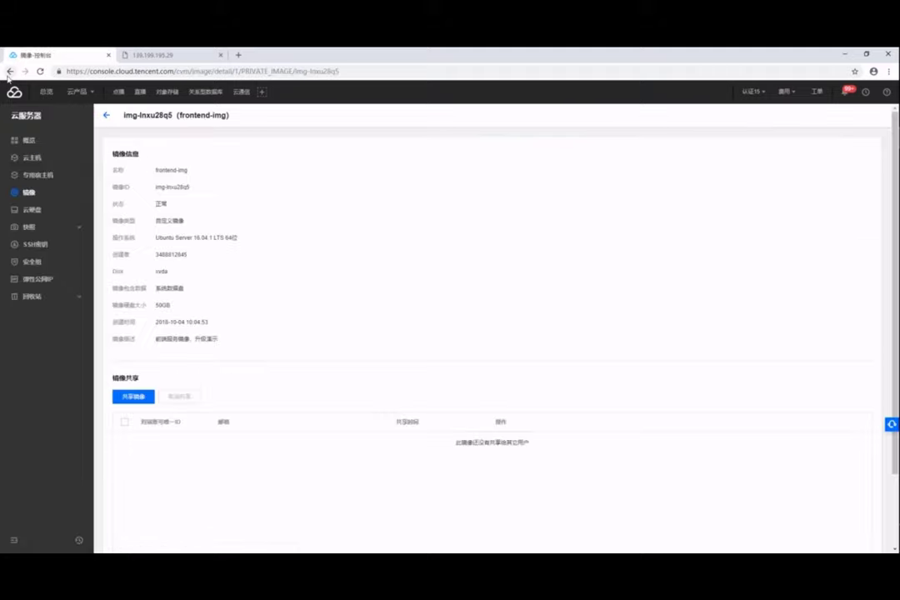
pyautogui.moveTo(156, 170); pyautogui.dragTo(201, 173)
pyautogui.doubleClick(158, 221)
pyautogui.moveTo(154, 339); pyautogui.dragTo(255, 341)
pyautogui.click(265, 337)
pyautogui.click(7, 72)
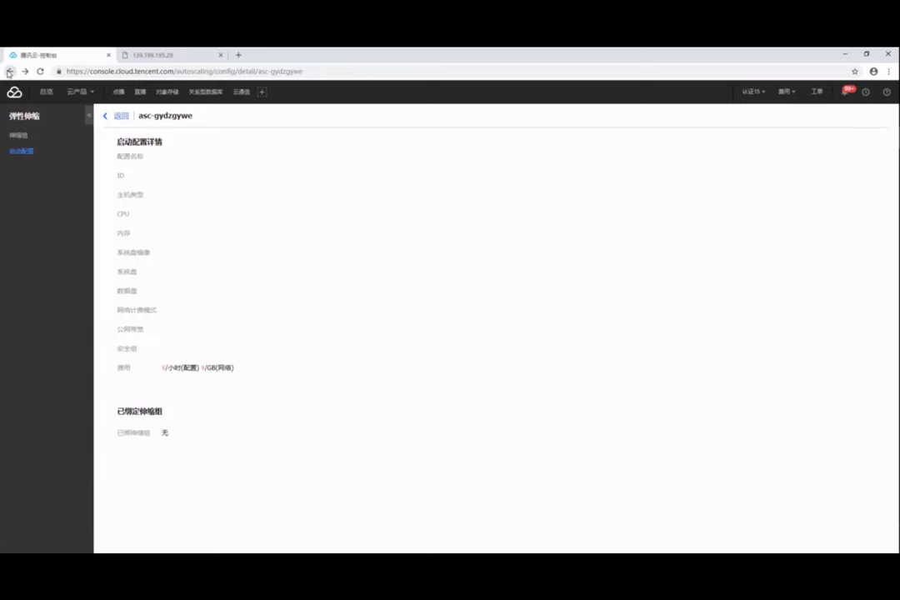
pyautogui.click(7, 71)
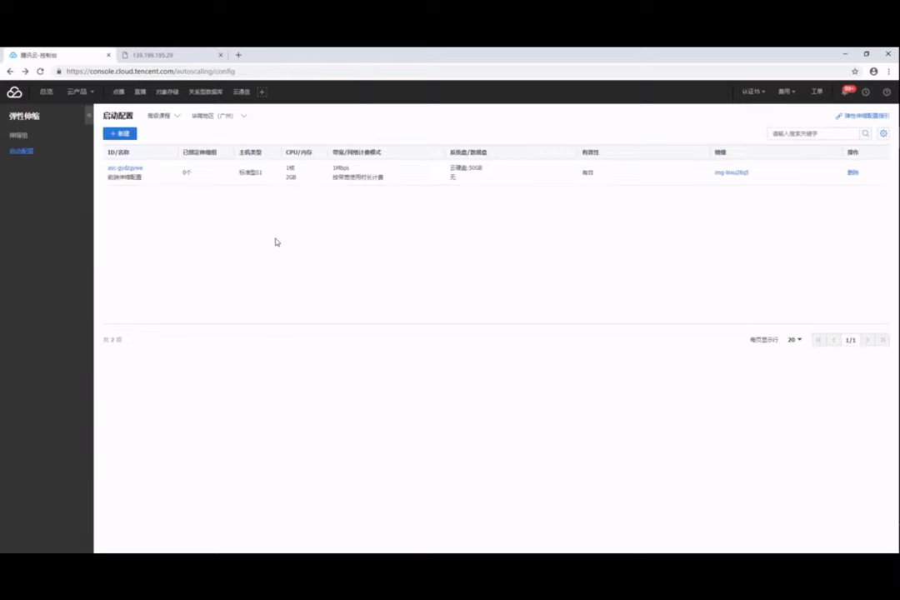
# Step: Start a new launch configuration named 后端服务伸缩配置, keeping the 标准型 model with 1 CPU core and 2 GB memory
pyautogui.click(123, 133)
pyautogui.click(235, 209)
pyautogui.write('gaoduanfuwuqi sh')
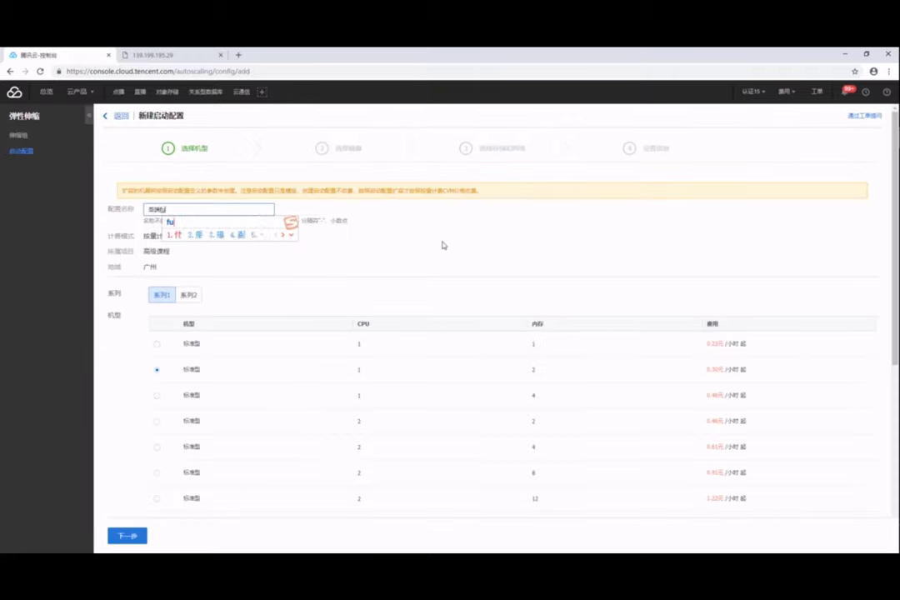
pyautogui.write('ensuo peizhi')
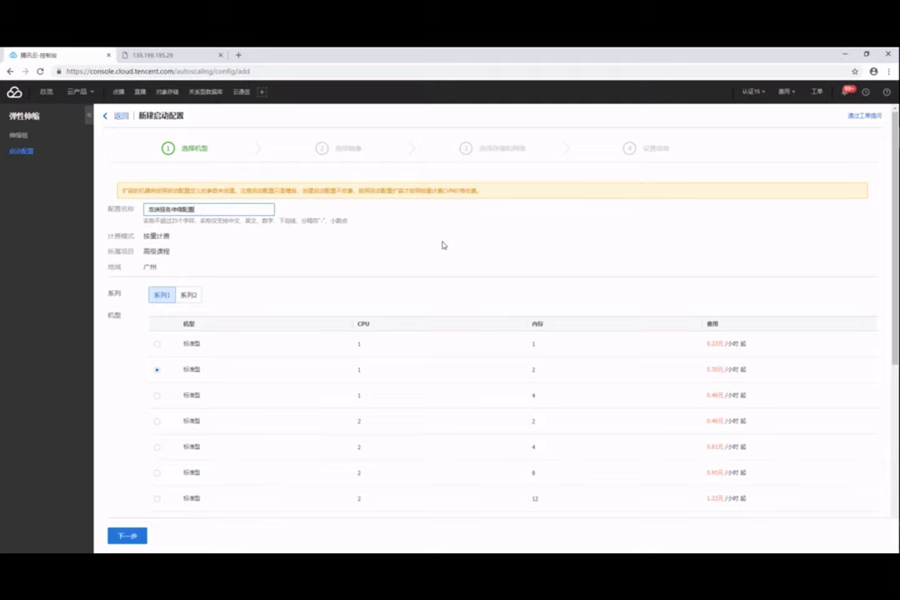
pyautogui.scroll(-4, 430, 259)
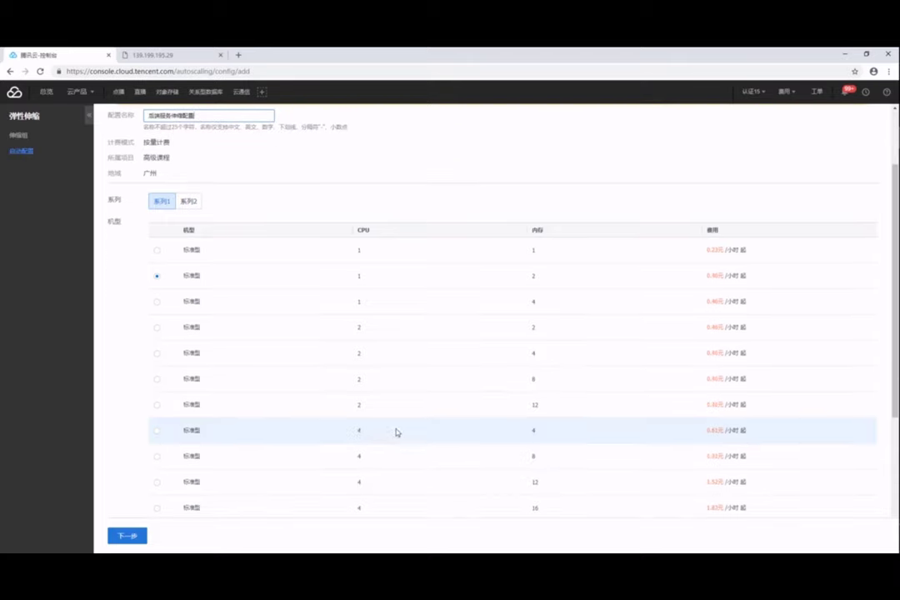
pyautogui.click(134, 536)
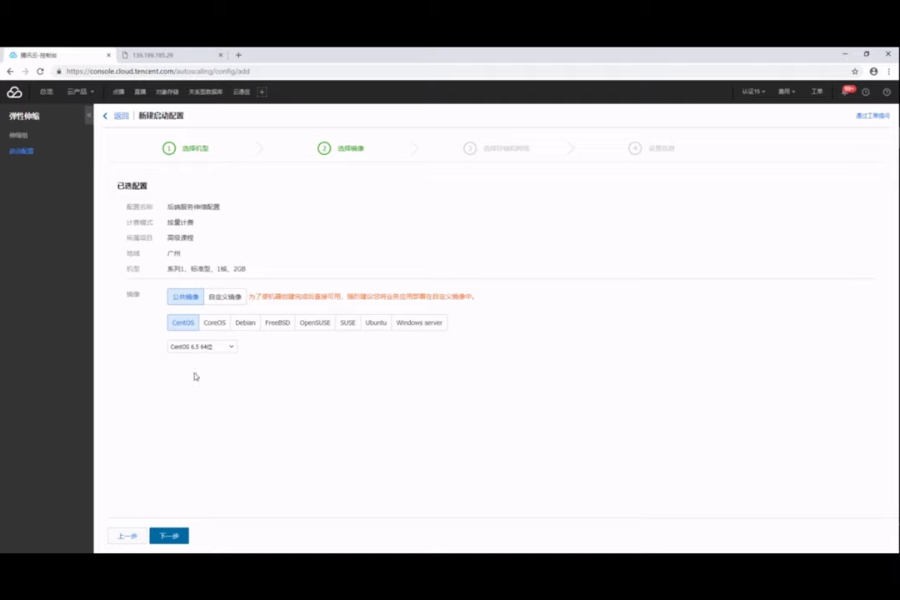
# Step: Use the custom image backend-img with a 50 GB system disk and 1 Mbps bandwidth, choose 保留镜像设置 for login and finish the launch configuration
pyautogui.click(226, 296)
pyautogui.click(183, 536)
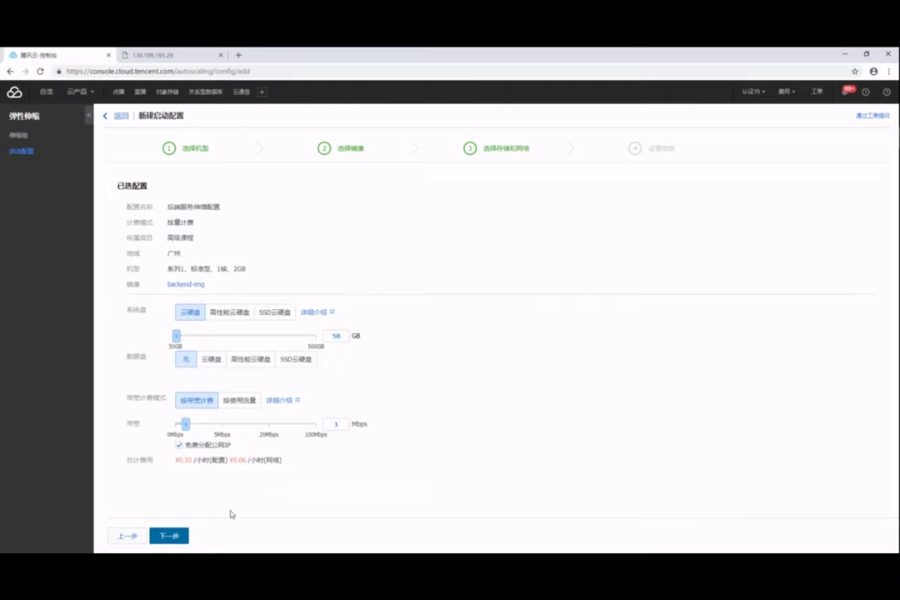
pyautogui.click(183, 535)
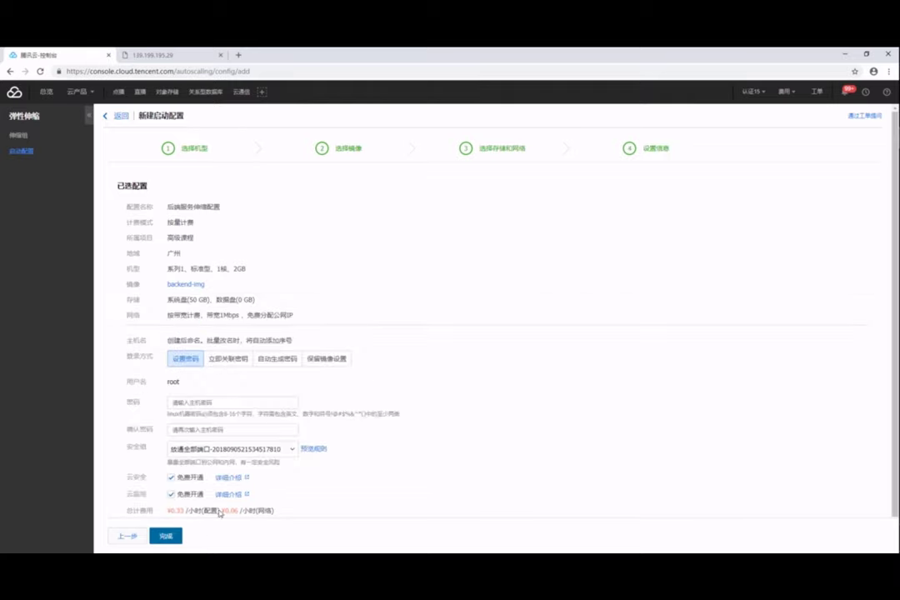
pyautogui.click(331, 360)
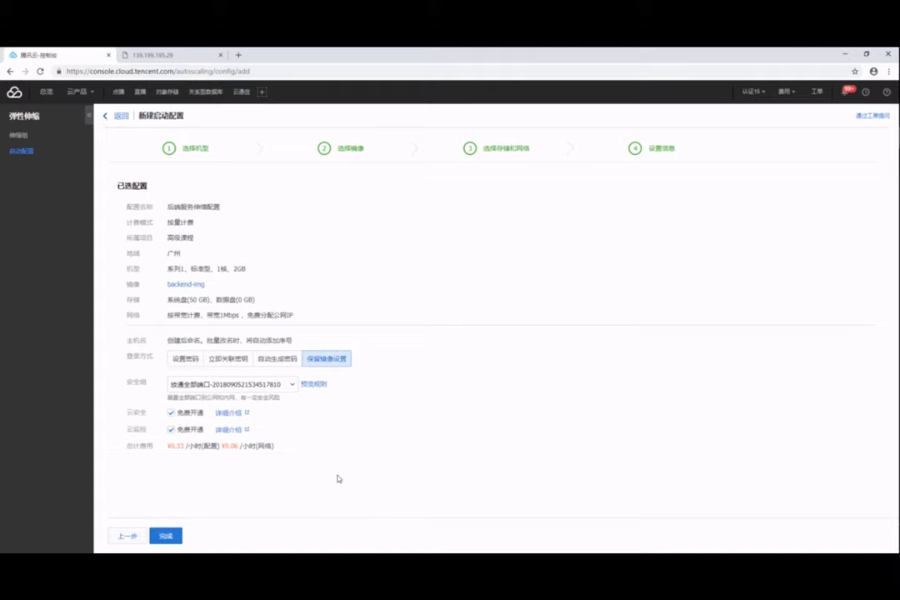
pyautogui.click(179, 534)
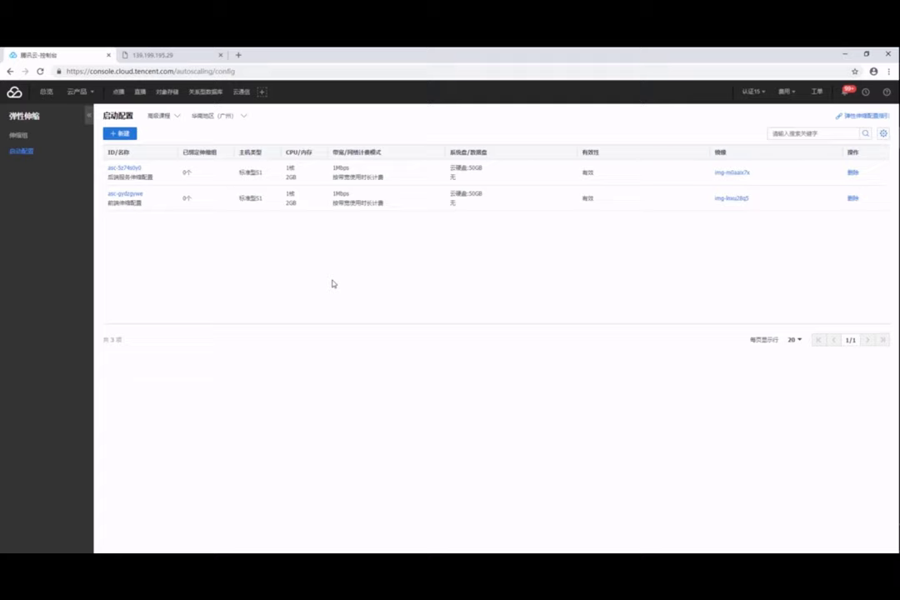
# Step: Start a new scaling group named 前端伸缩组 with a minimum size of 1 and 1 initial instance
pyautogui.click(34, 139)
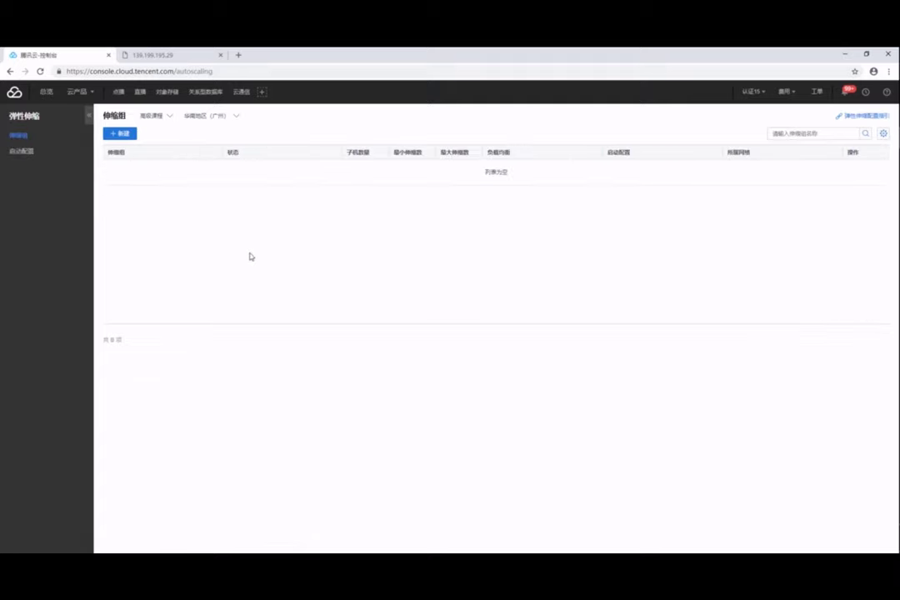
pyautogui.click(121, 134)
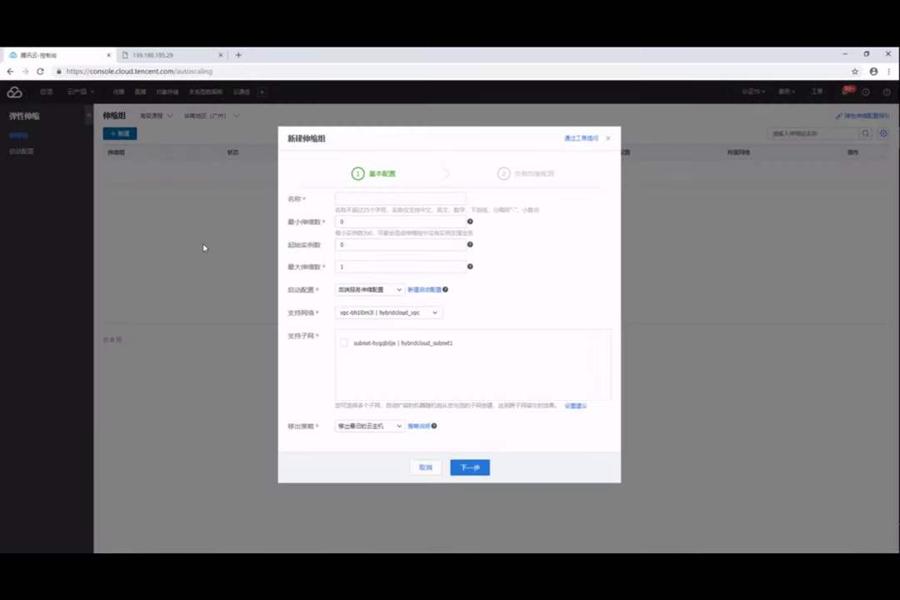
pyautogui.write('1')
pyautogui.press('Tab')
pyautogui.write('1')
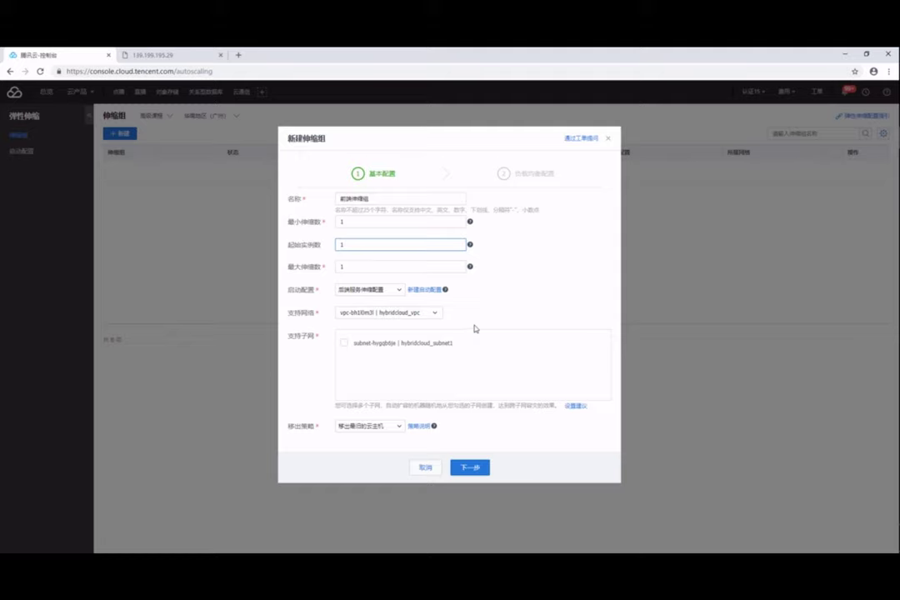
# Step: Put the scaling group in Default-VPC with subnet-k5v5pjsu, set the removal policy to 移出最新的云主机 and proceed to load balancing
pyautogui.click(437, 313)
pyautogui.click(426, 342)
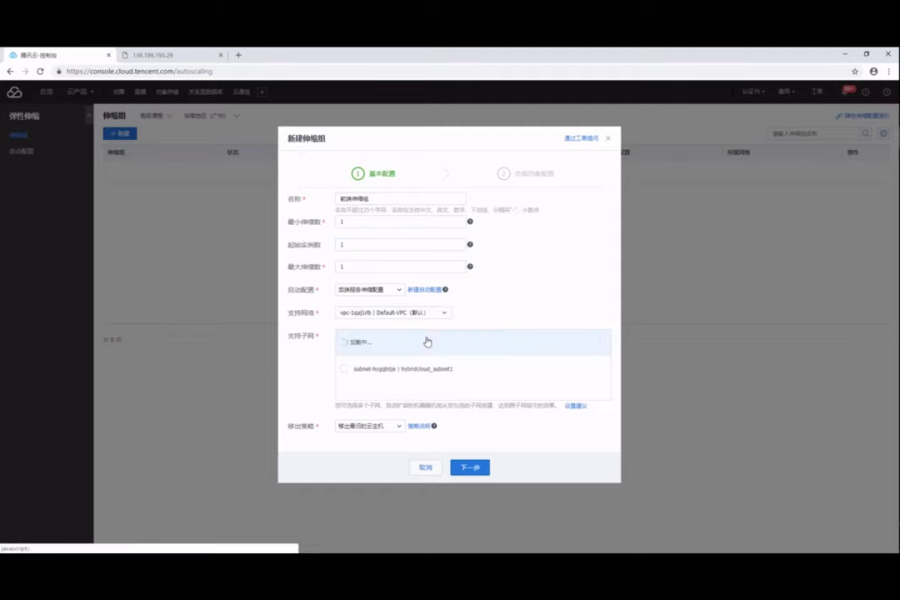
pyautogui.click(426, 374)
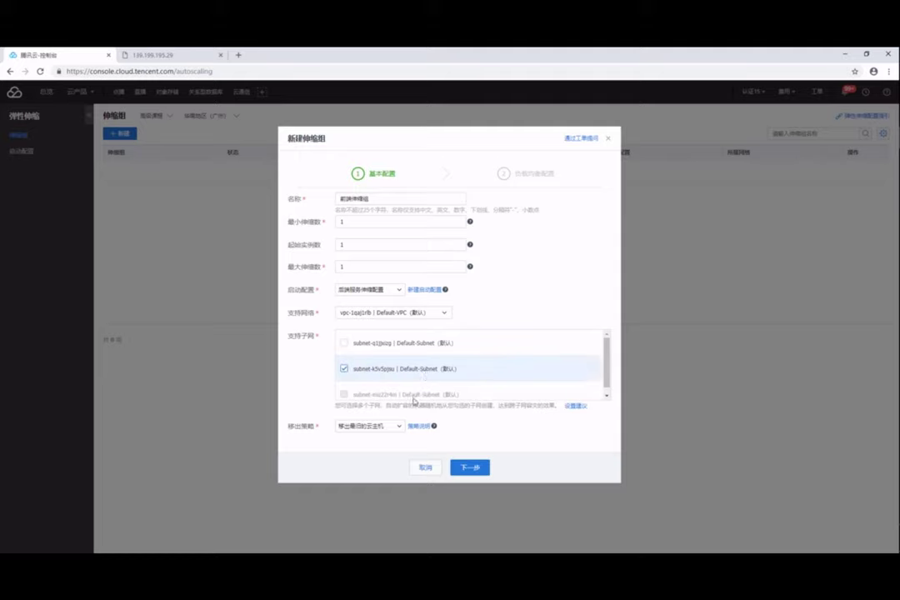
pyautogui.click(397, 426)
pyautogui.click(403, 444)
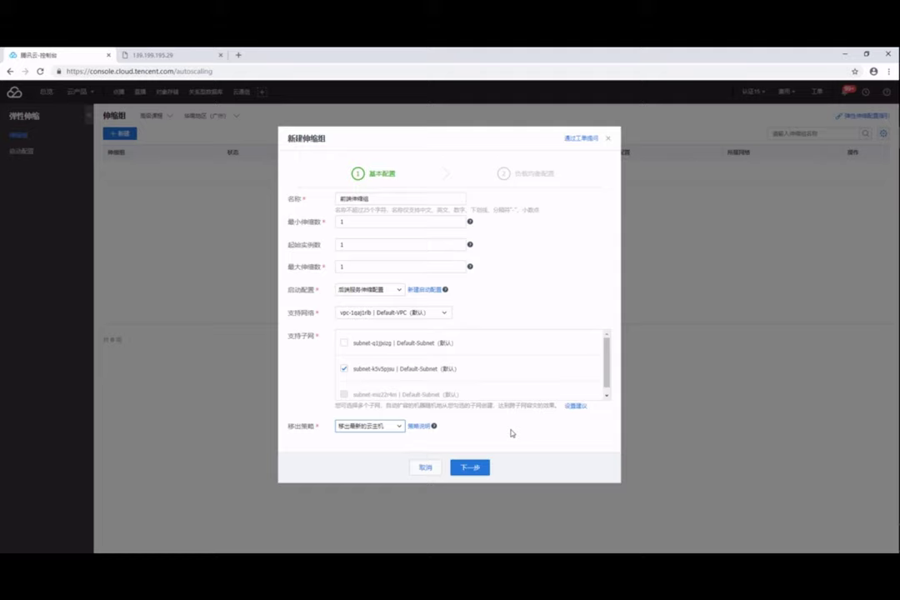
pyautogui.click(471, 467)
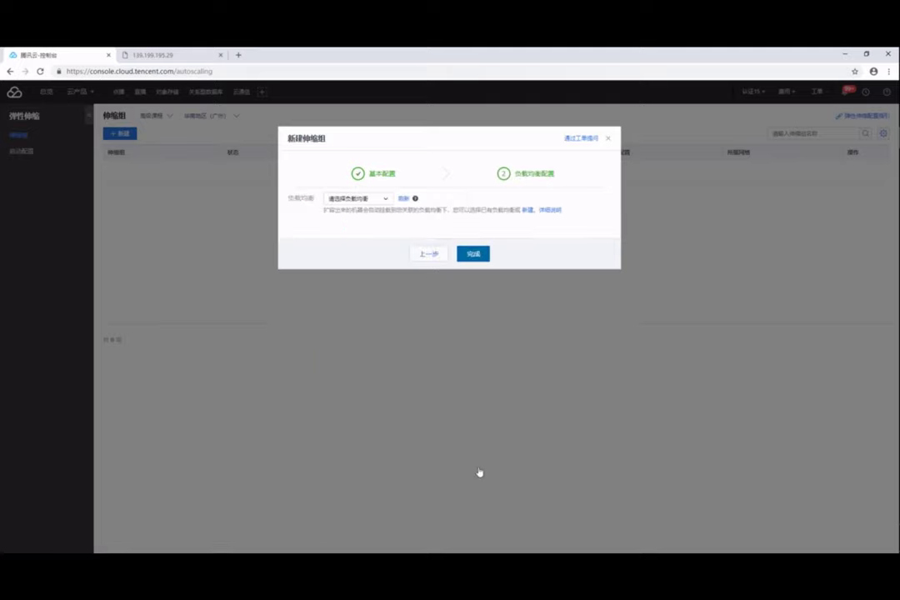
# Step: Associate the scaling group with the 前端clb load balancer and its frontend listener
pyautogui.click(386, 199)
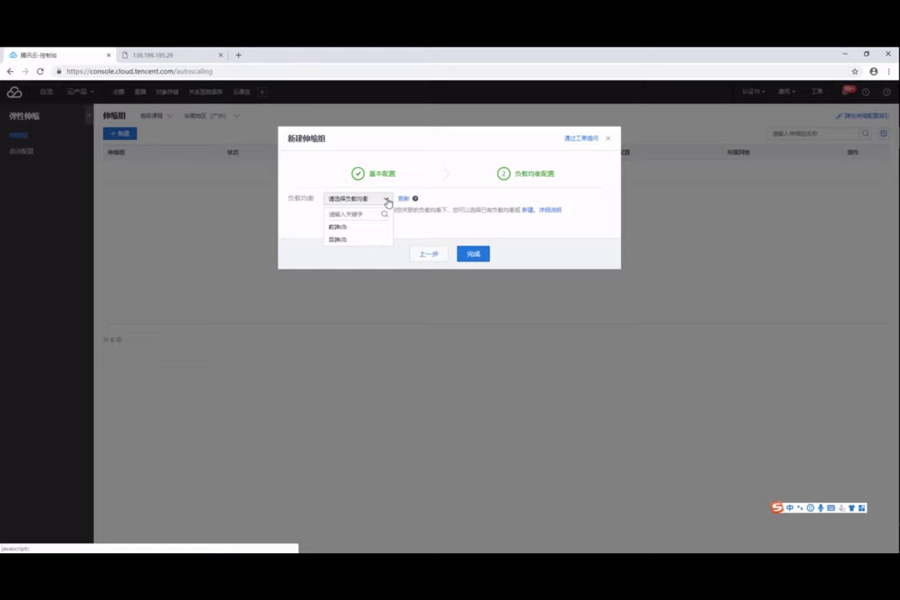
pyautogui.click(385, 201)
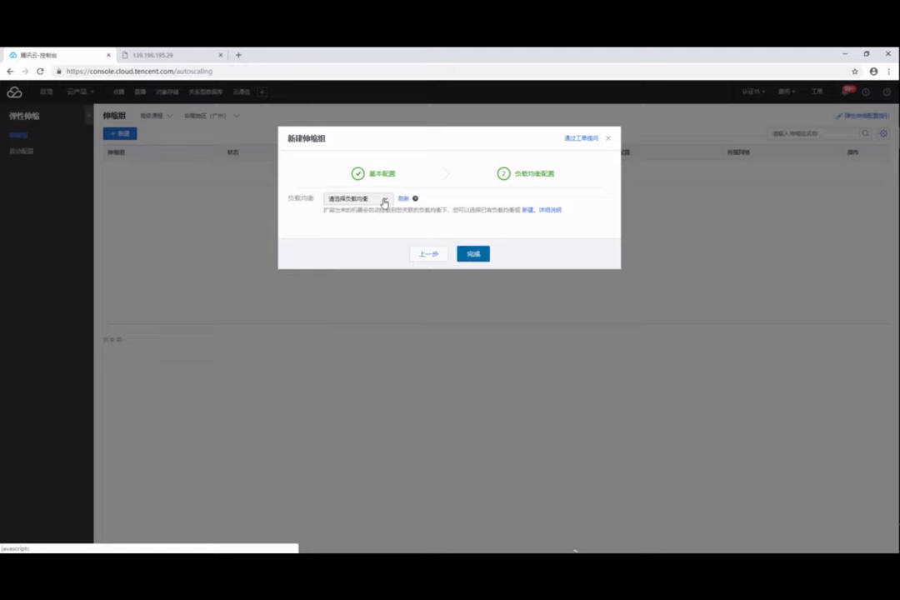
pyautogui.click(384, 201)
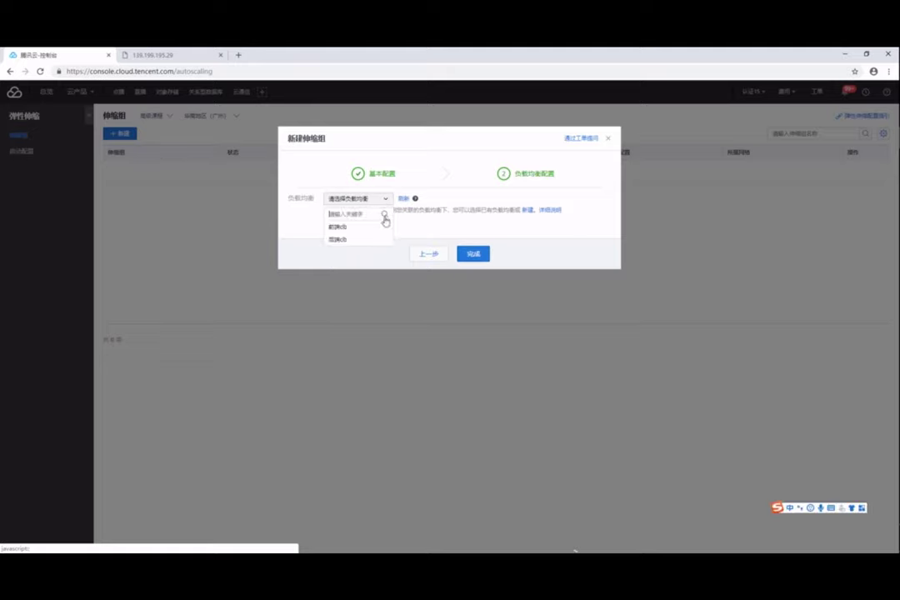
pyautogui.click(390, 230)
pyautogui.click(393, 227)
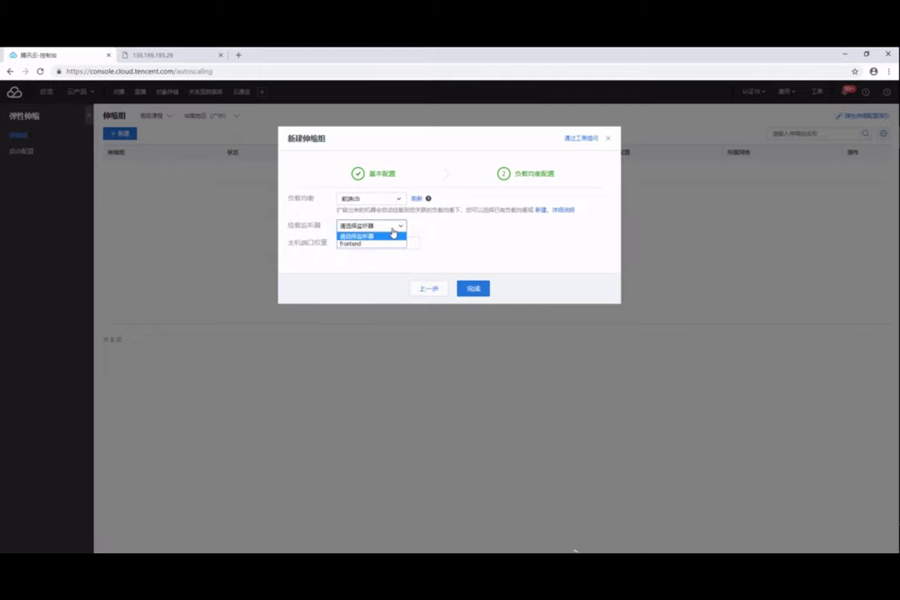
pyautogui.click(391, 244)
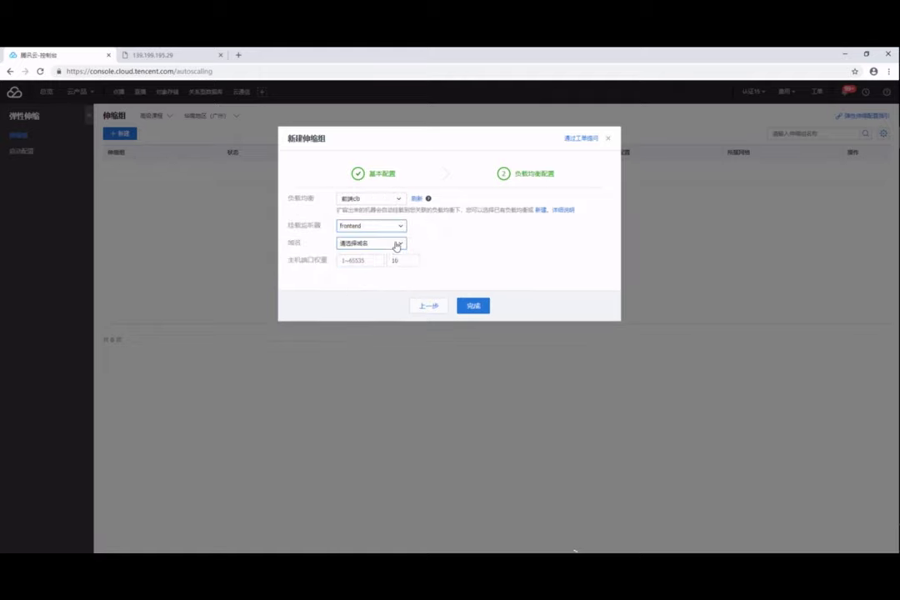
# Step: Set the forwarding domain to 111.230.188.162, URL path to / and host port to 80 with weight 10, and finish the scaling group
pyautogui.click(397, 244)
pyautogui.click(395, 262)
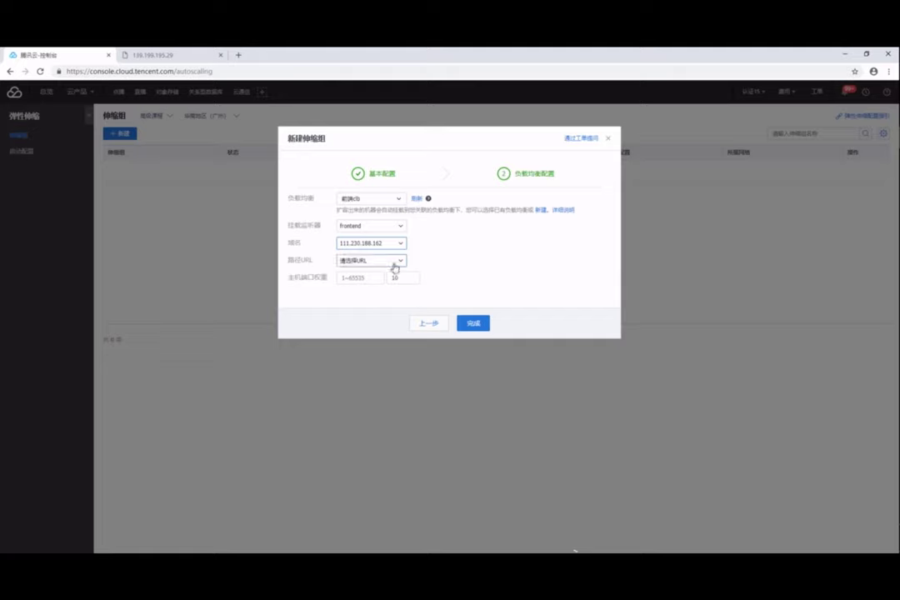
pyautogui.click(394, 265)
pyautogui.click(399, 280)
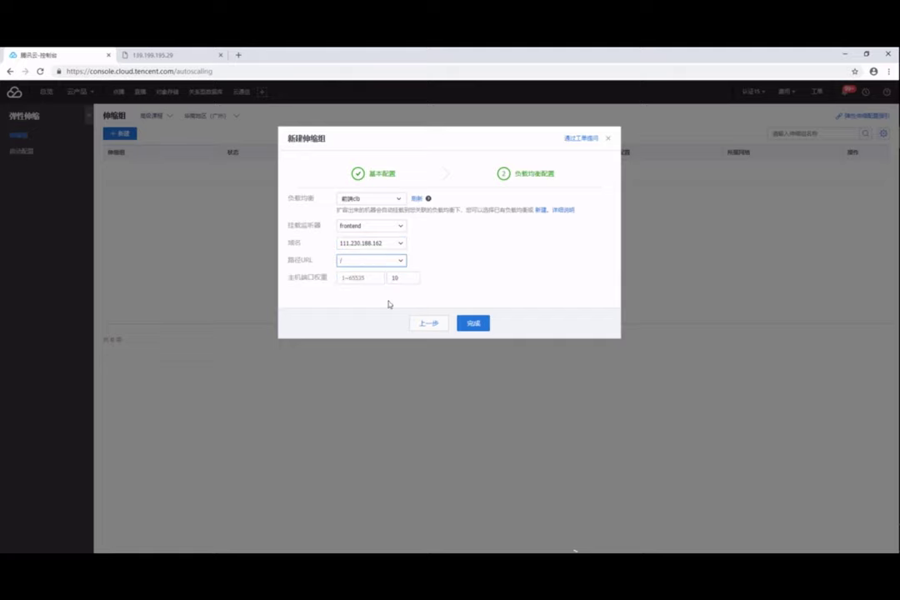
pyautogui.click(372, 279)
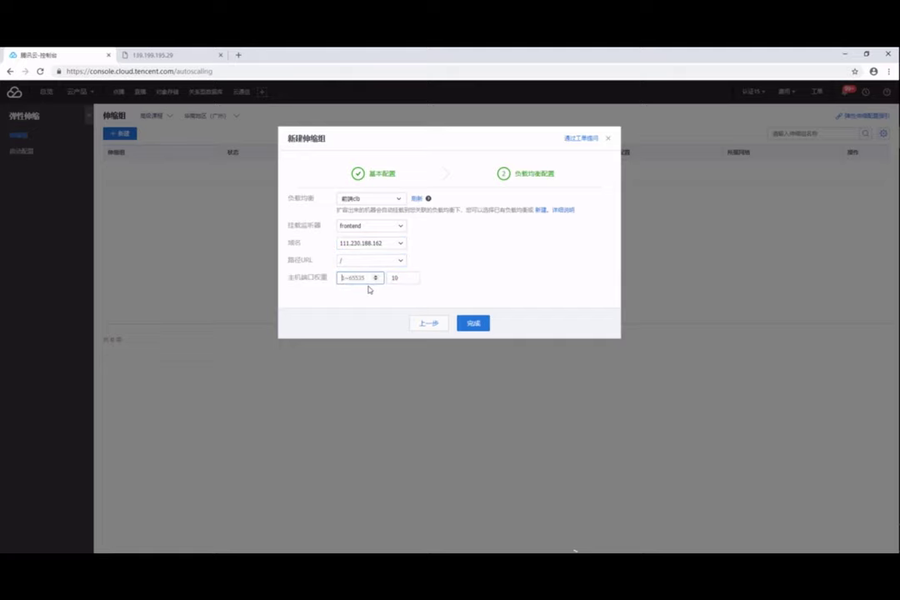
pyautogui.write('80')
pyautogui.click(482, 322)
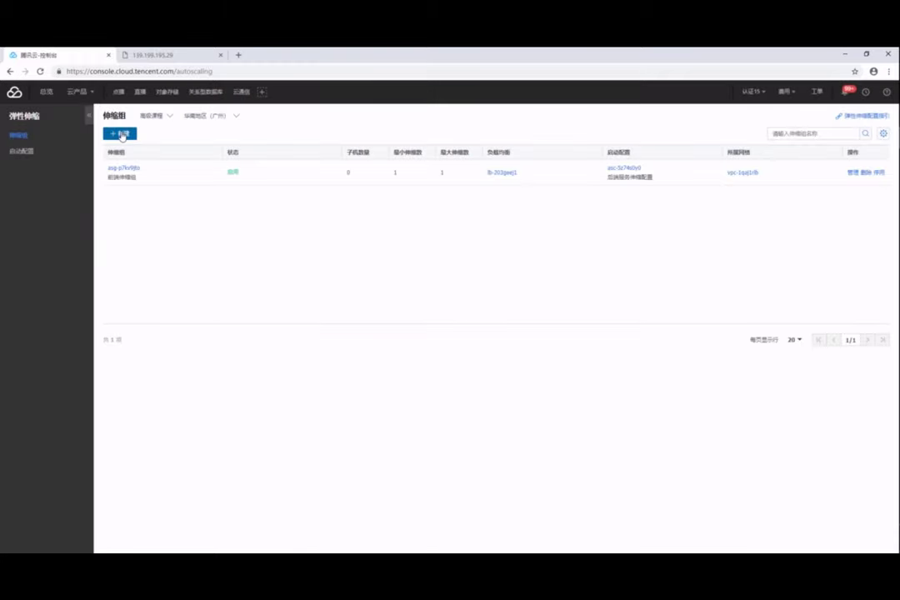
# Step: Start another scaling group named 后端伸缩组 with a minimum size of 1 and 1 initial instance
pyautogui.click(122, 134)
pyautogui.write('tanxing')
pyautogui.press('space')
pyautogui.write('shensuo')
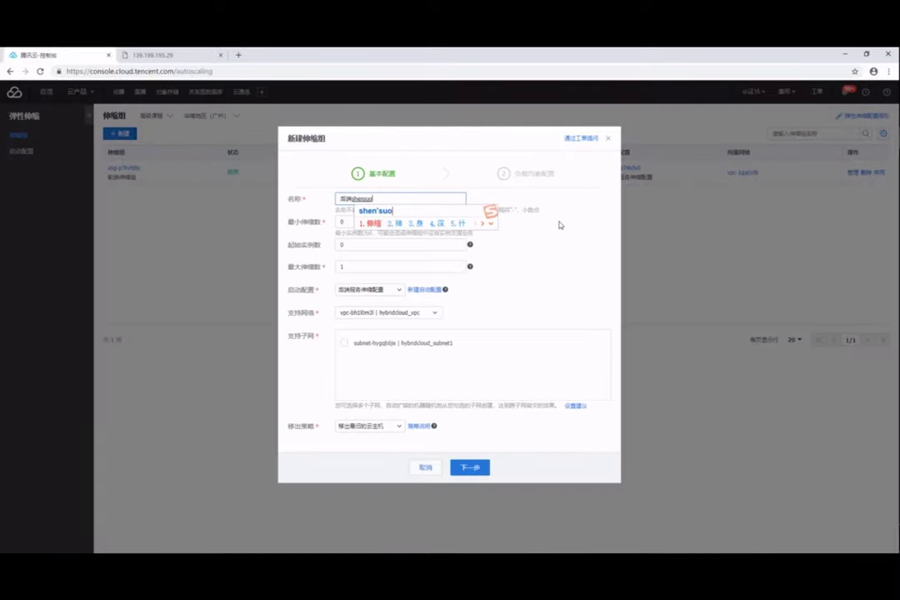
pyautogui.write('zu')
pyautogui.press('space')
pyautogui.doubleClick(382, 221)
pyautogui.write('1')
pyautogui.press('Tab')
pyautogui.write('1')
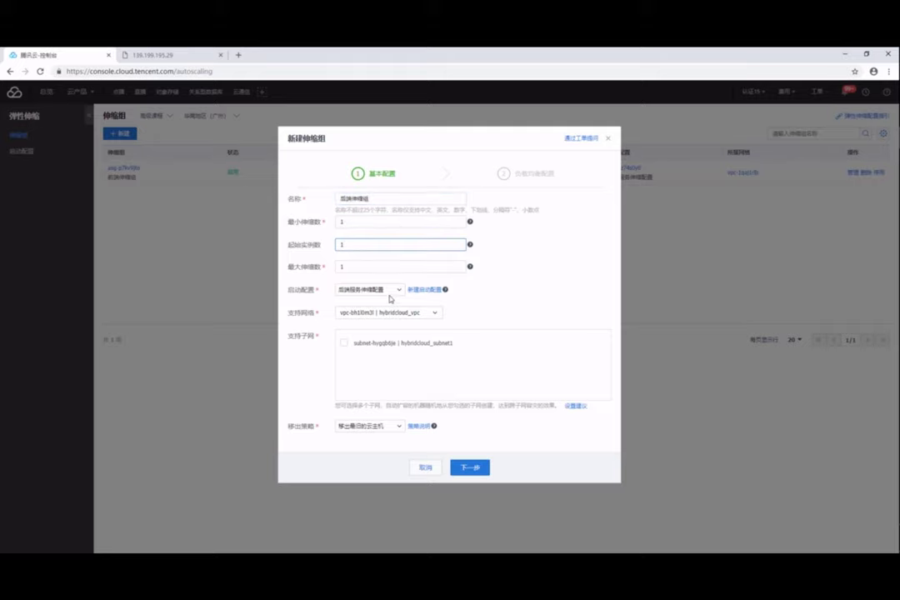
# Step: Give the scaling group launch configuration 后端服务伸缩配置, Default-VPC, subnet-k5v5pjsu and removal policy 移出最新的云主机, and proceed to load balancing
pyautogui.click(394, 291)
pyautogui.click(394, 299)
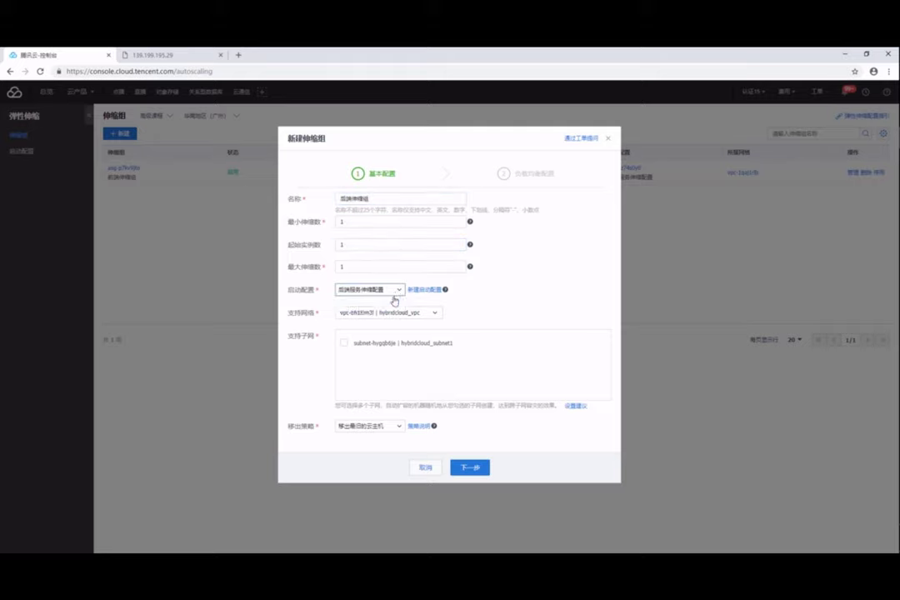
pyautogui.click(396, 313)
pyautogui.click(391, 340)
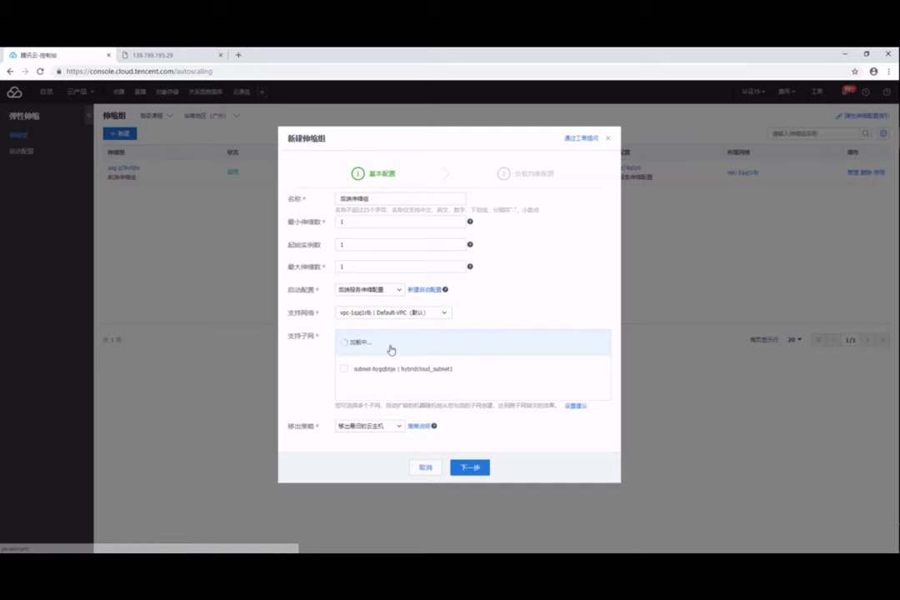
pyautogui.click(397, 374)
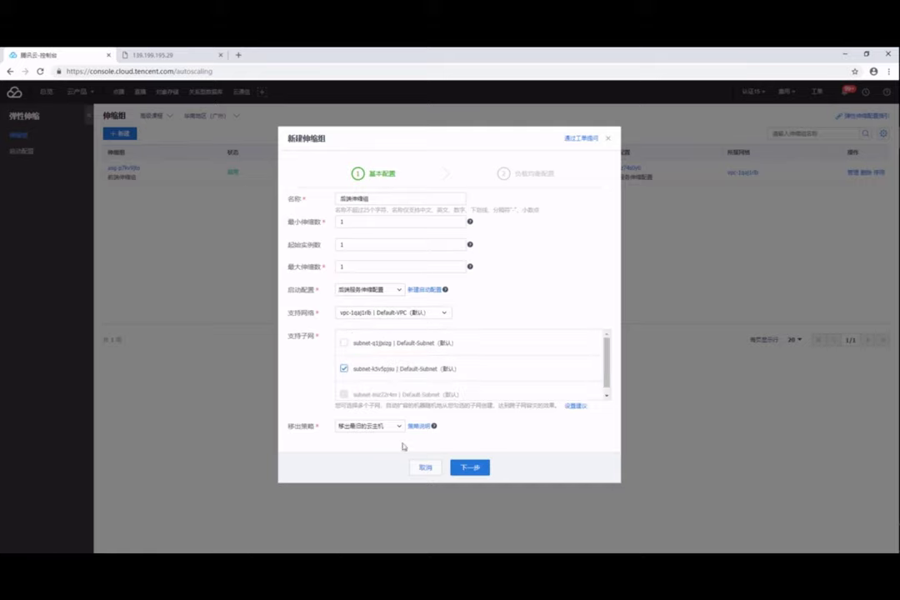
pyautogui.click(400, 426)
pyautogui.click(392, 446)
pyautogui.click(484, 464)
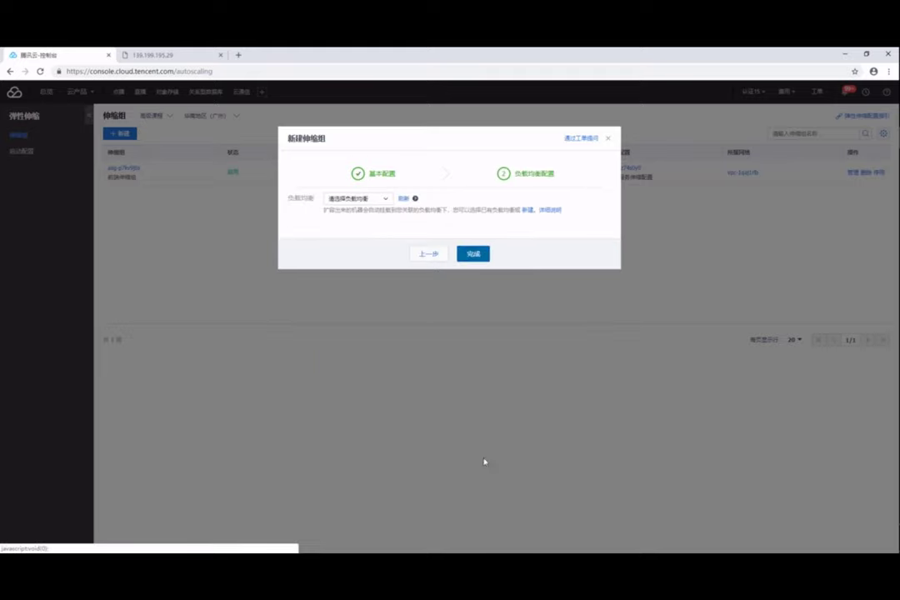
# Step: Associate the back-end scaling group with the 后端clb load balancer and its clb-t listener
pyautogui.click(386, 198)
pyautogui.click(376, 240)
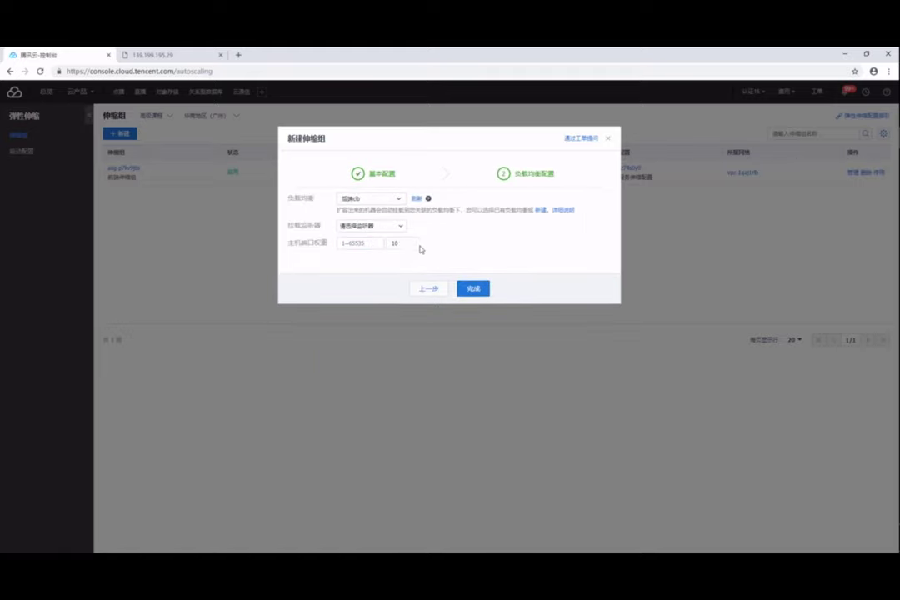
pyautogui.click(400, 226)
pyautogui.click(395, 245)
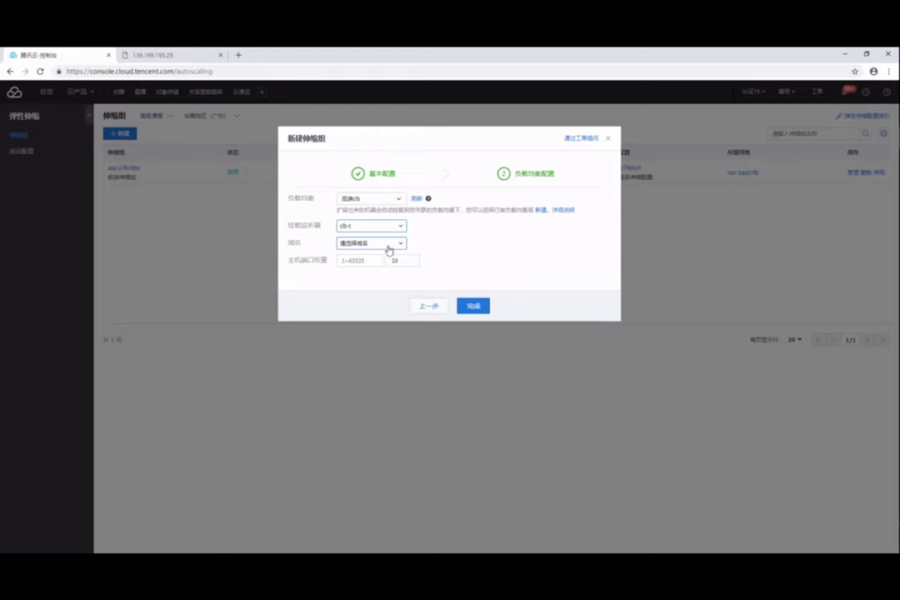
# Step: Set the forwarding domain to 134.175.253.237, URL path to / and host port to 3000, and finish the back-end scaling group
pyautogui.click(388, 248)
pyautogui.click(387, 254)
pyautogui.click(391, 261)
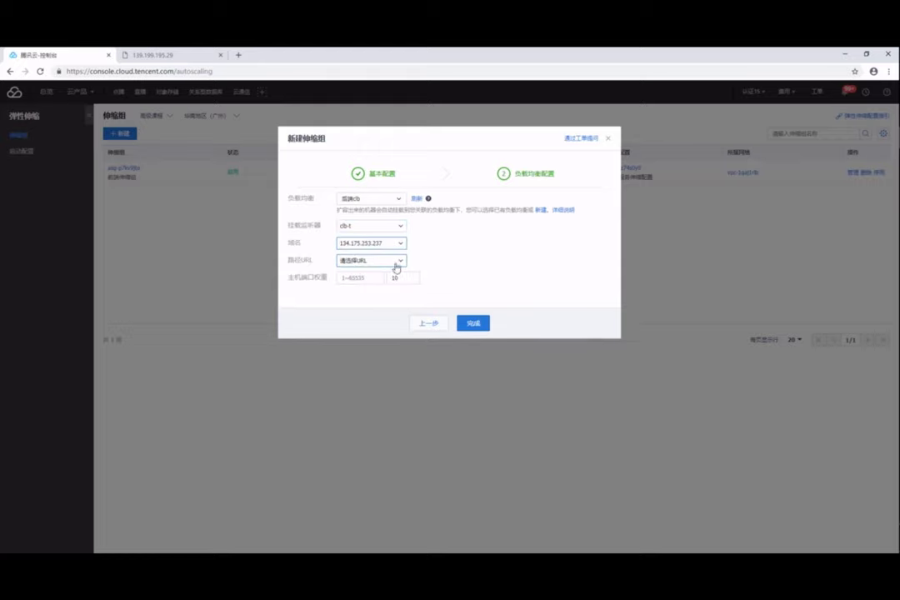
pyautogui.click(388, 281)
pyautogui.click(393, 226)
pyautogui.click(393, 226)
pyautogui.click(377, 277)
pyautogui.write('3000')
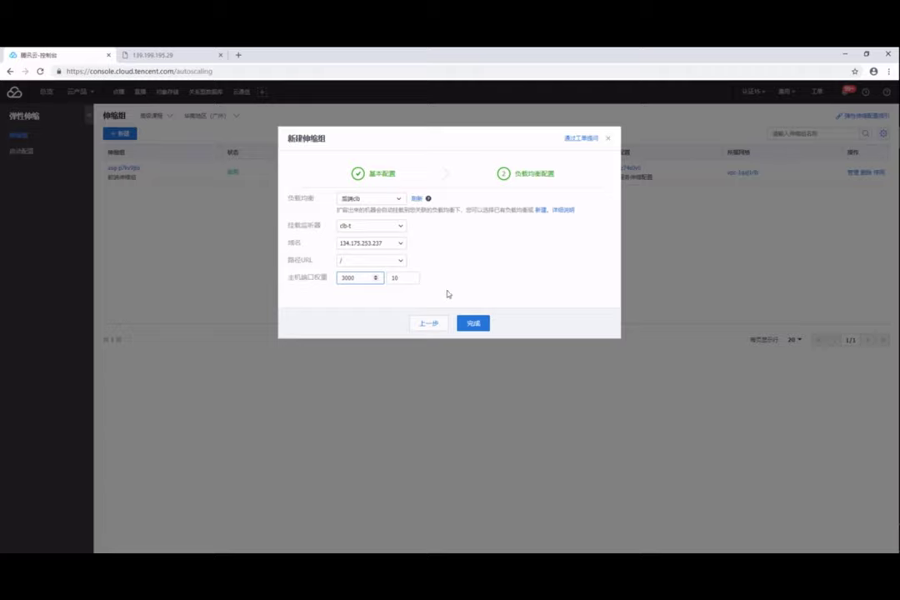
pyautogui.click(466, 326)
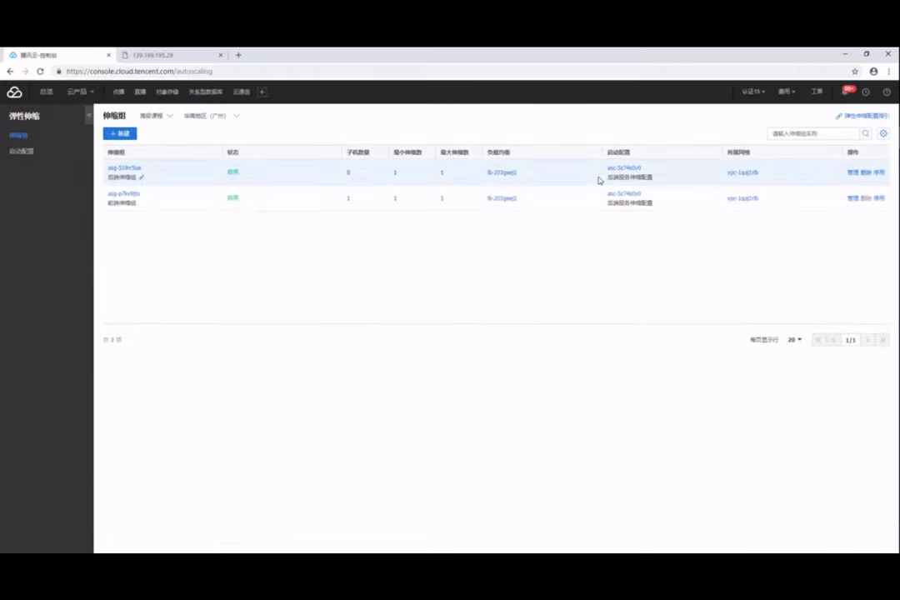
# Step: Change the launch configuration of 前端伸缩组 to 前端伸缩配置 and save the basic information
pyautogui.click(852, 199)
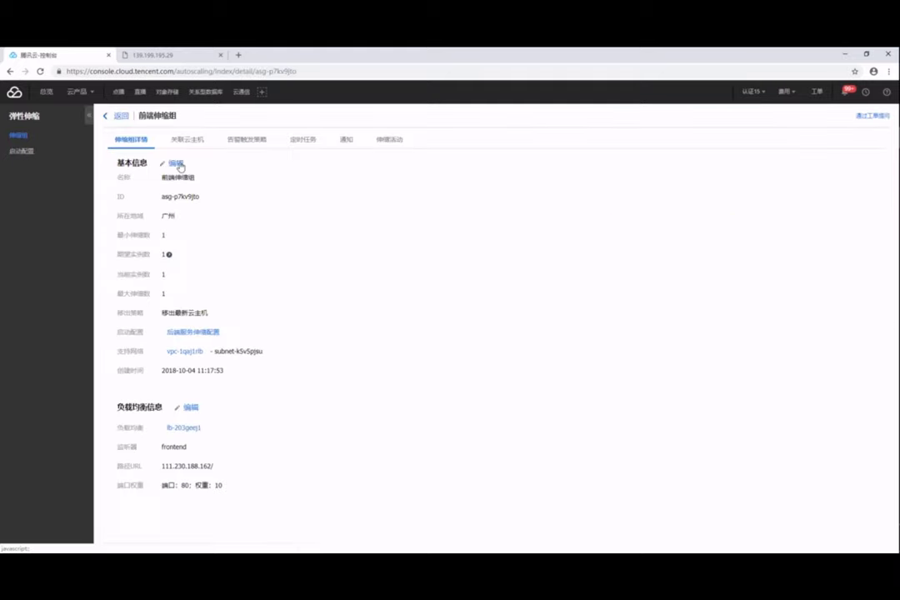
pyautogui.click(176, 164)
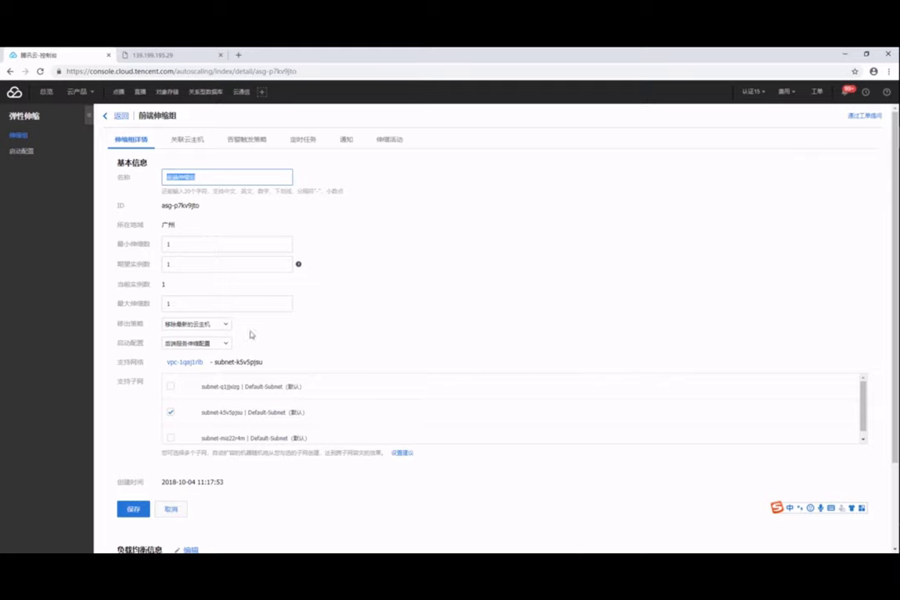
pyautogui.click(200, 342)
pyautogui.click(204, 362)
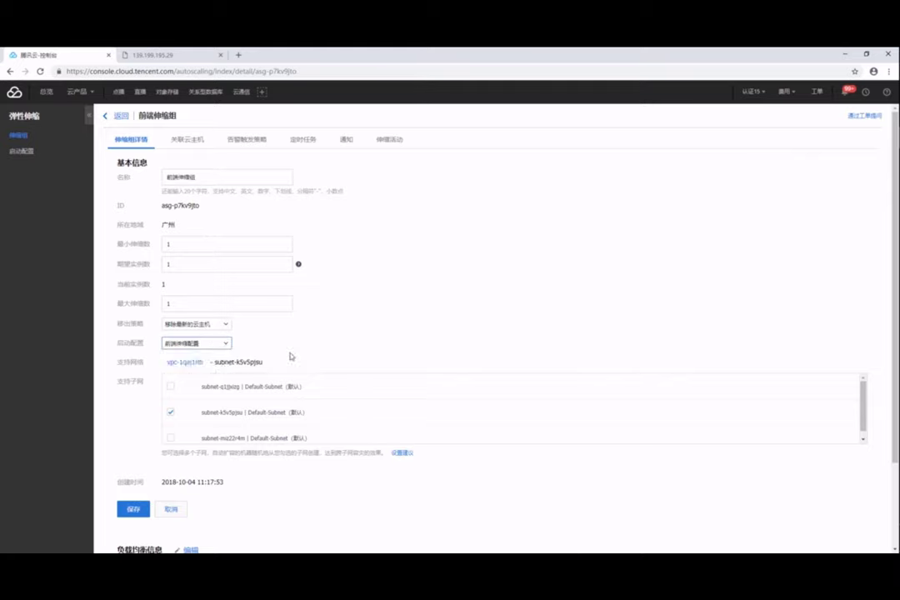
pyautogui.click(134, 509)
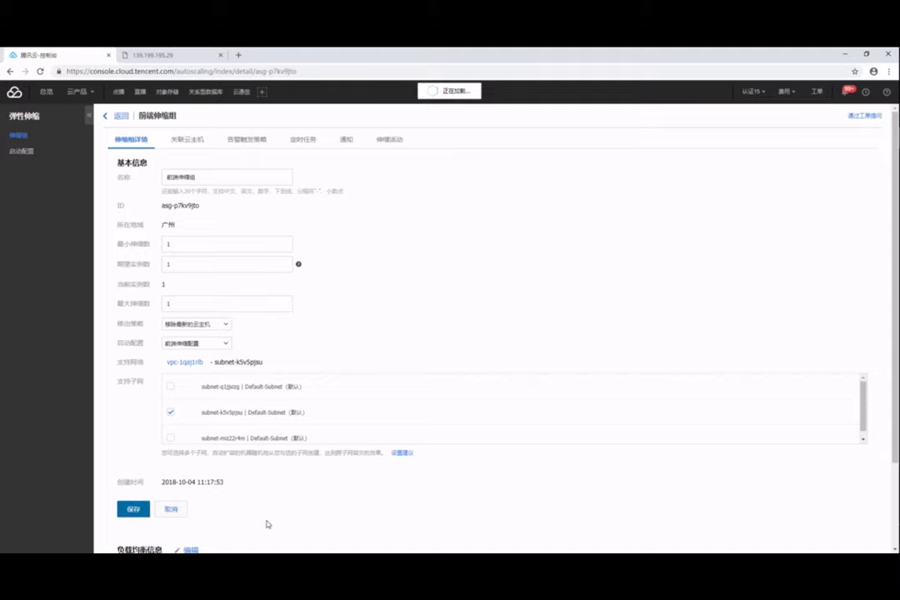
# Step: Return to the scaling group list and open the 云主机 instance list to check the automatically created servers
pyautogui.click(114, 115)
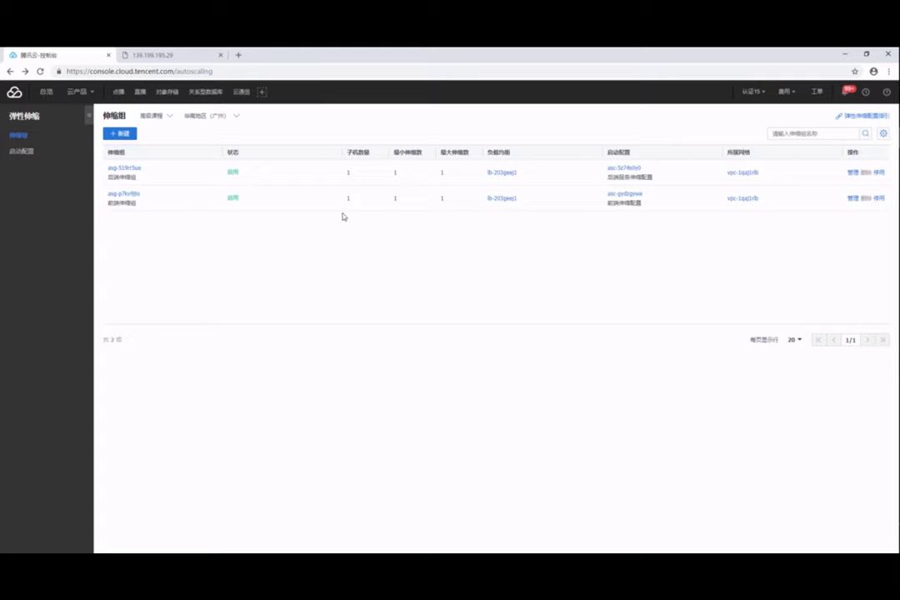
pyautogui.click(81, 92)
pyautogui.click(55, 160)
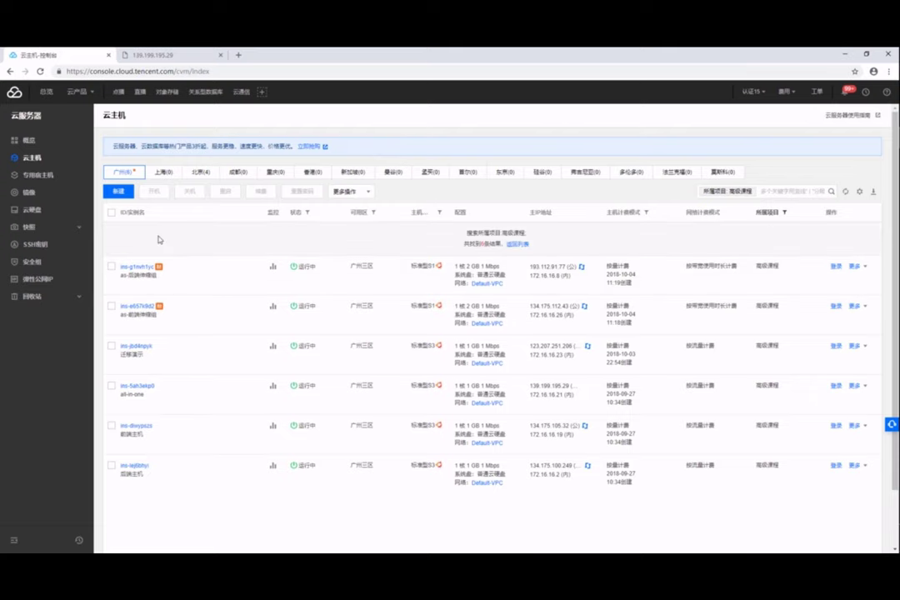
# Step: Switch to Visual Studio Code and review the credential, CVM client, request objects and instance type query in exp9.py
pyautogui.hotkey('alt', 'Tab')
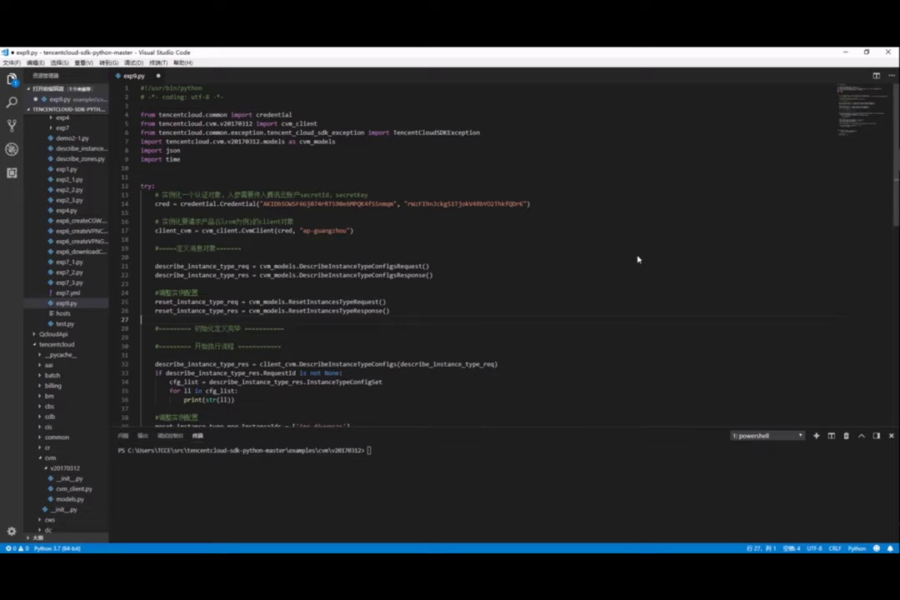
pyautogui.moveTo(314, 230); pyautogui.dragTo(117, 204)
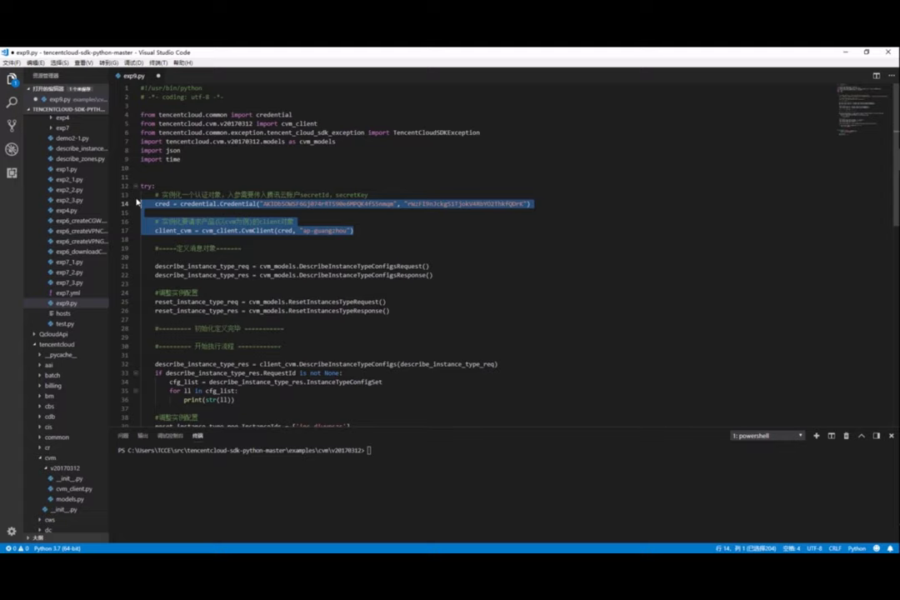
pyautogui.press('Right')
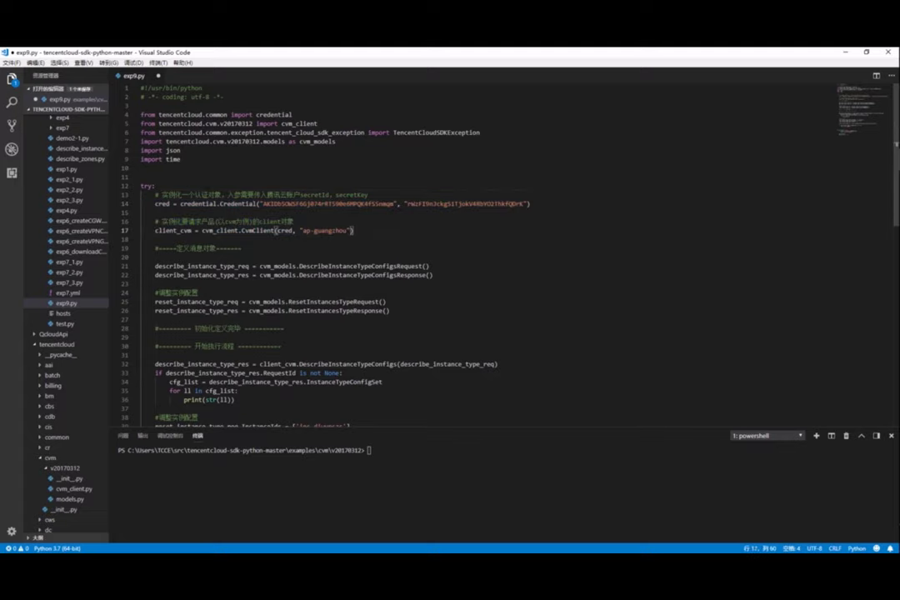
pyautogui.click(166, 247)
pyautogui.click(449, 291)
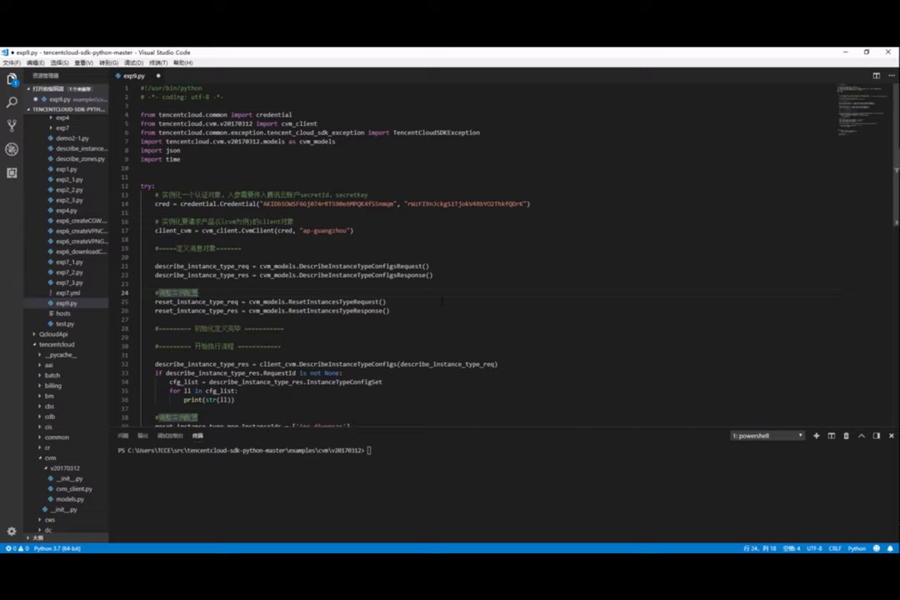
pyautogui.click(434, 275)
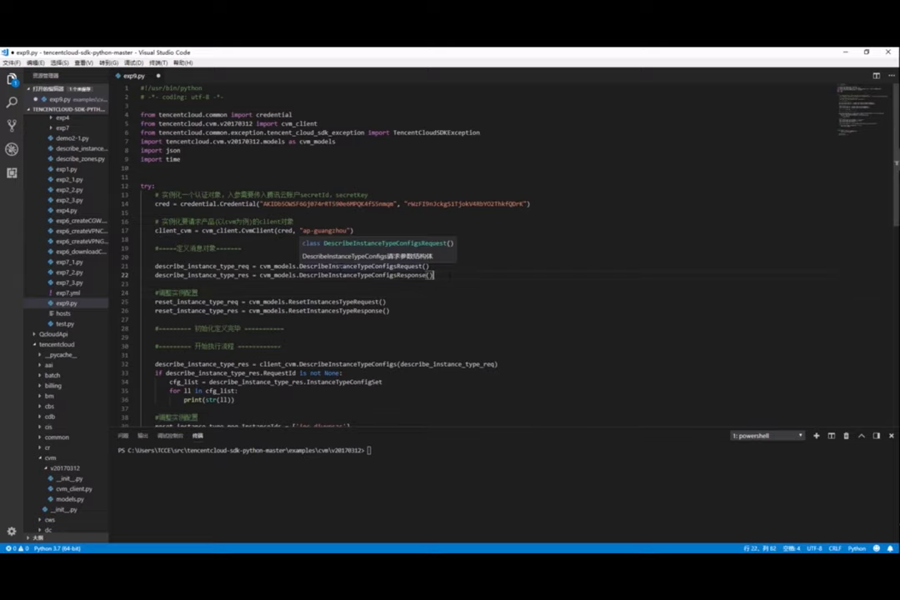
pyautogui.moveTo(367, 267)
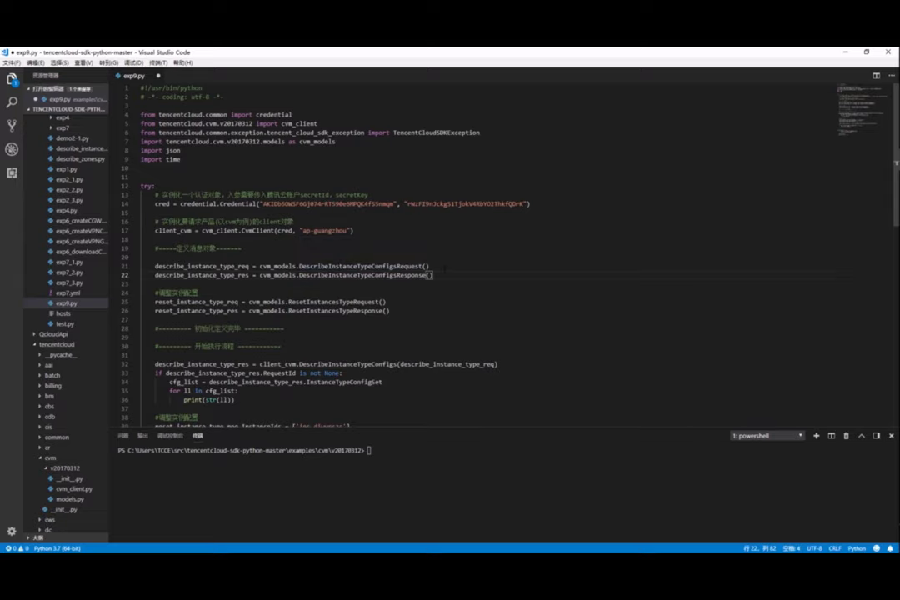
pyautogui.moveTo(296, 230); pyautogui.dragTo(353, 231)
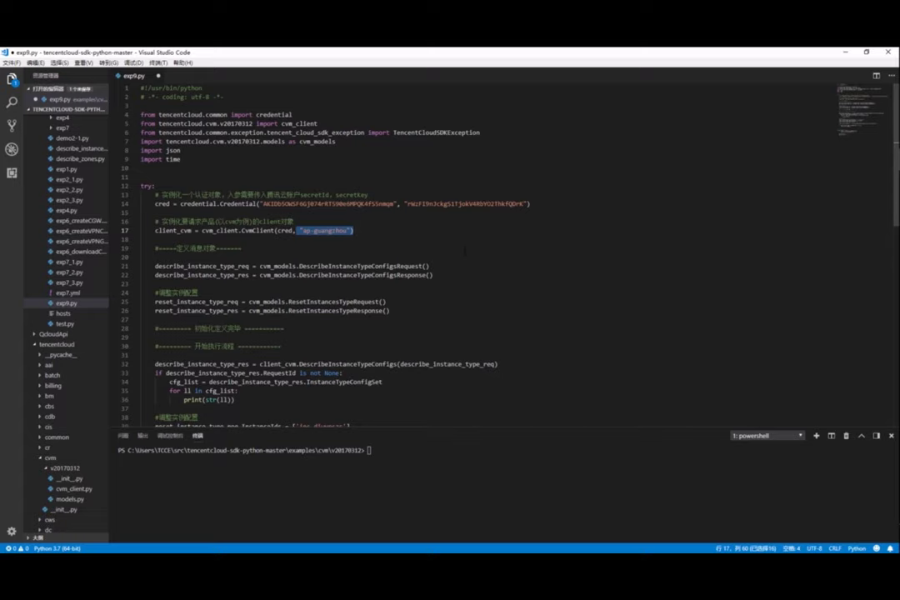
pyautogui.scroll(-2, 450, 249)
pyautogui.moveTo(235, 352); pyautogui.dragTo(142, 317)
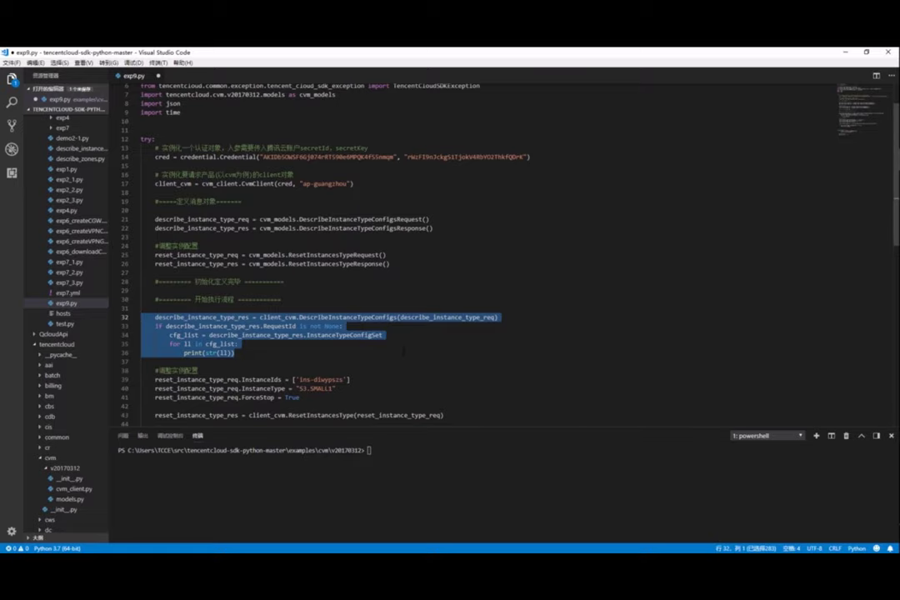
# Step: Set reset_instance_type_req.InstanceType in exp9.py to "S3.SMALL2"
pyautogui.scroll(-3, 450, 250)
pyautogui.click(337, 318)
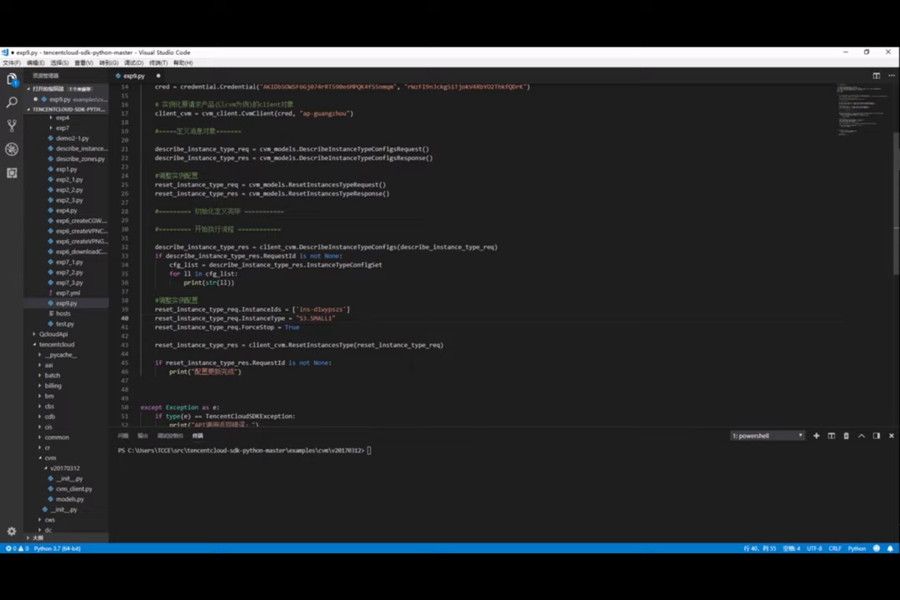
pyautogui.press('Left')
pyautogui.press('BackSpace')
pyautogui.write('2')
# Step: Compare the script's instance ID with 前端主机 in the Tencent Cloud console, and review the ForceStop setting and the ResetInstancesType call
pyautogui.click(351, 309)
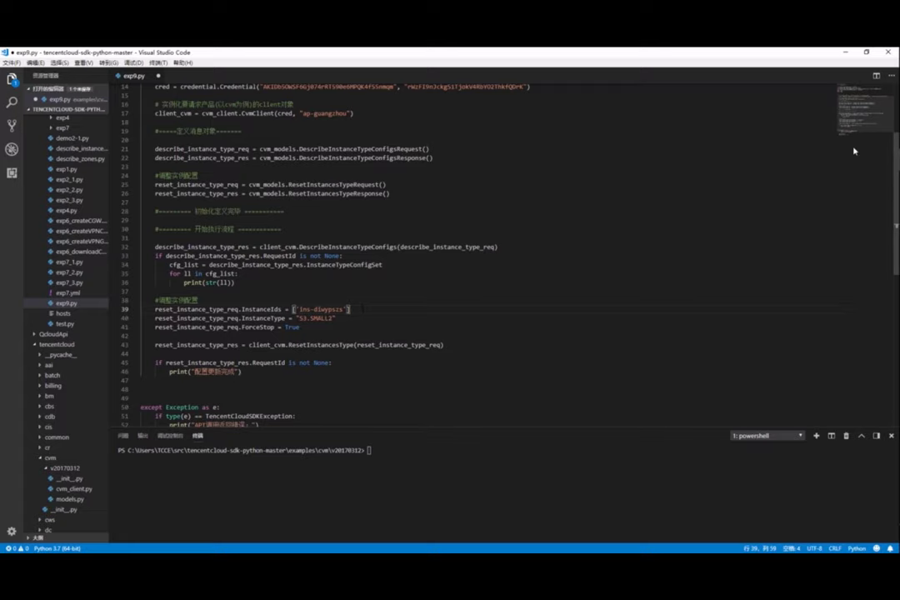
pyautogui.hotkey('alt', 'Tab')
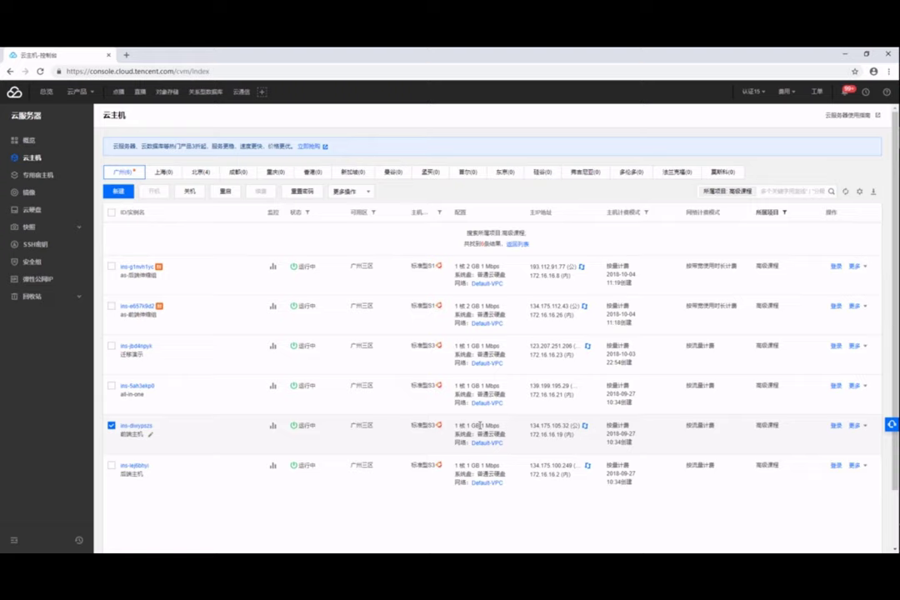
pyautogui.hotkey('alt', 'Tab')
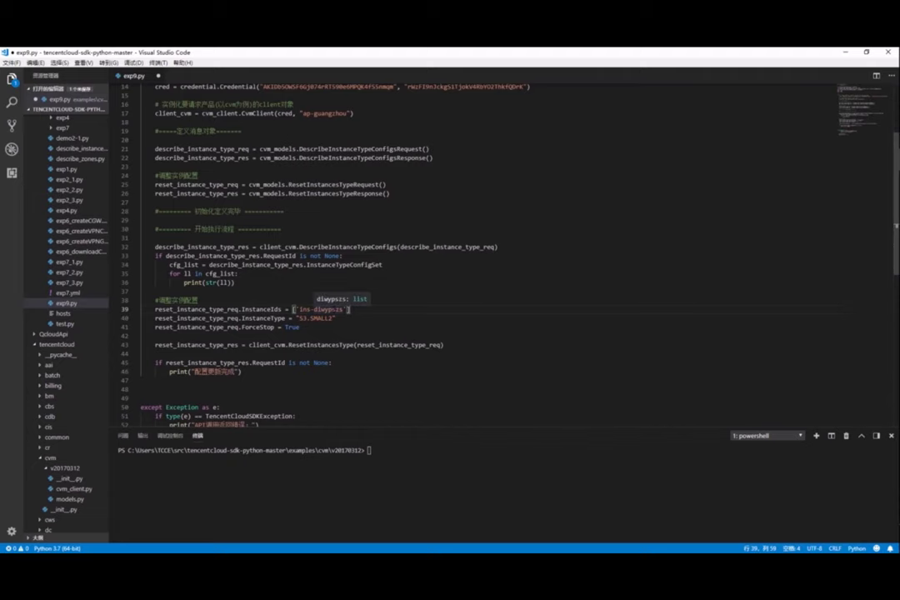
pyautogui.doubleClick(292, 327)
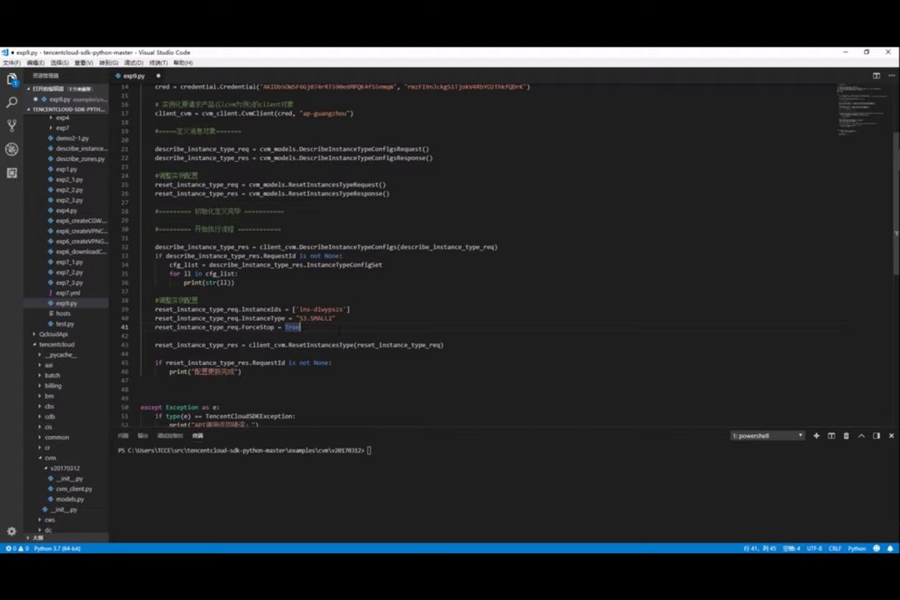
pyautogui.press('Down')
pyautogui.press('Down')
pyautogui.press('End')
pyautogui.press('Down')
pyautogui.press('Down')
pyautogui.press('Down')
# Step: Save the script and run python exp9.py in the terminal
pyautogui.click(756, 453)
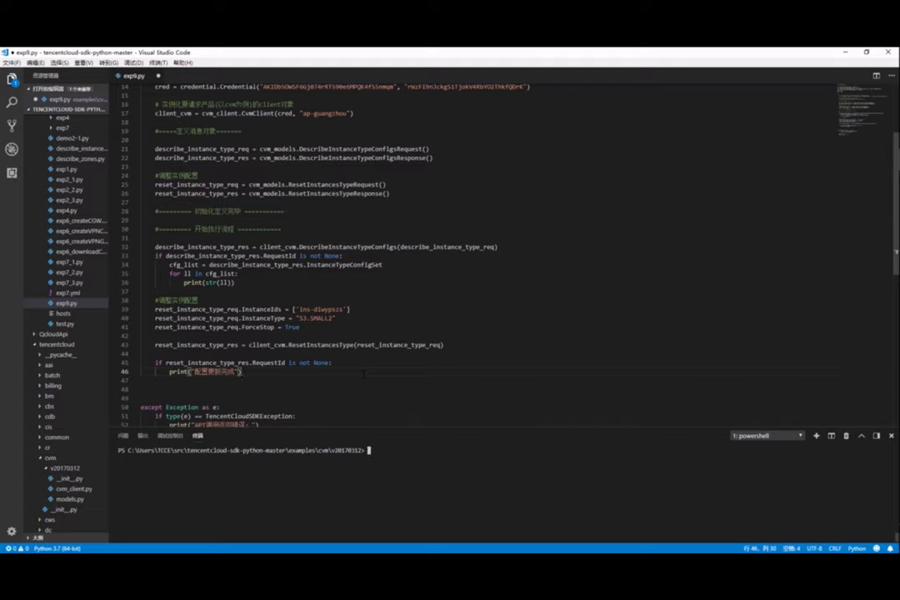
pyautogui.write('python exp9.py')
pyautogui.press('Return')
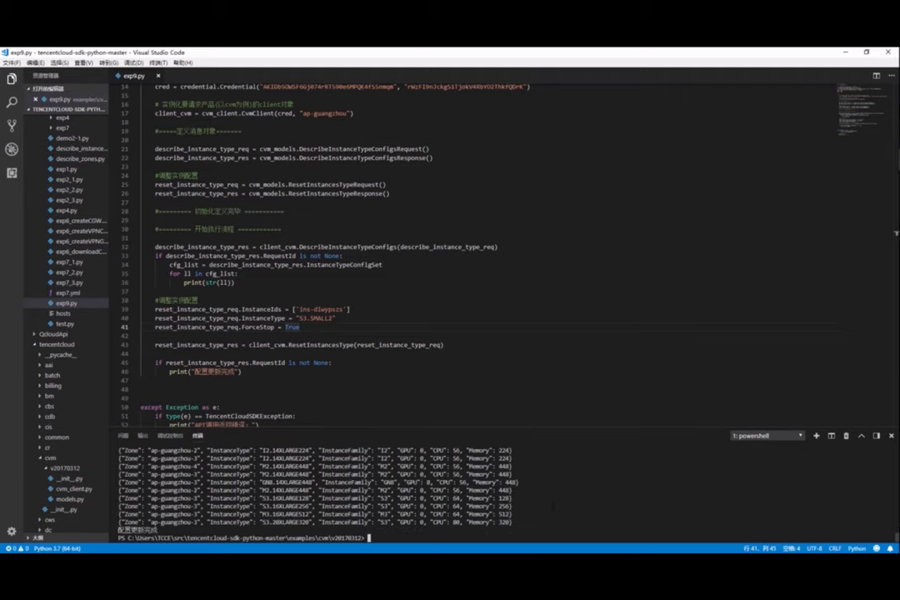
# Step: Enlarge the terminal to examine the listed instance types, and check the configuration of 前端主机 in the Tencent Cloud console
pyautogui.moveTo(500, 430); pyautogui.dragTo(500, 268)
pyautogui.moveTo(383, 234); pyautogui.dragTo(239, 244)
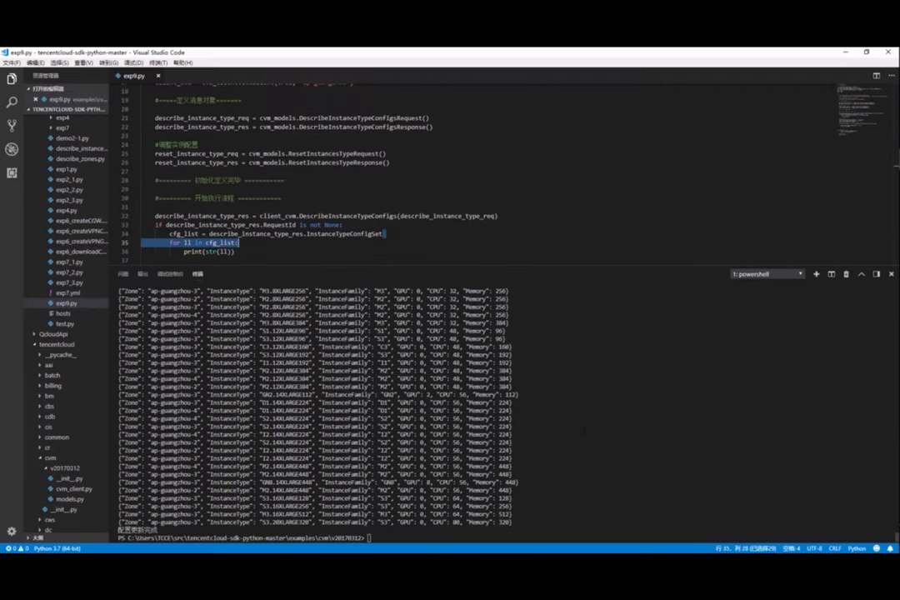
pyautogui.scroll(7, 583, 431)
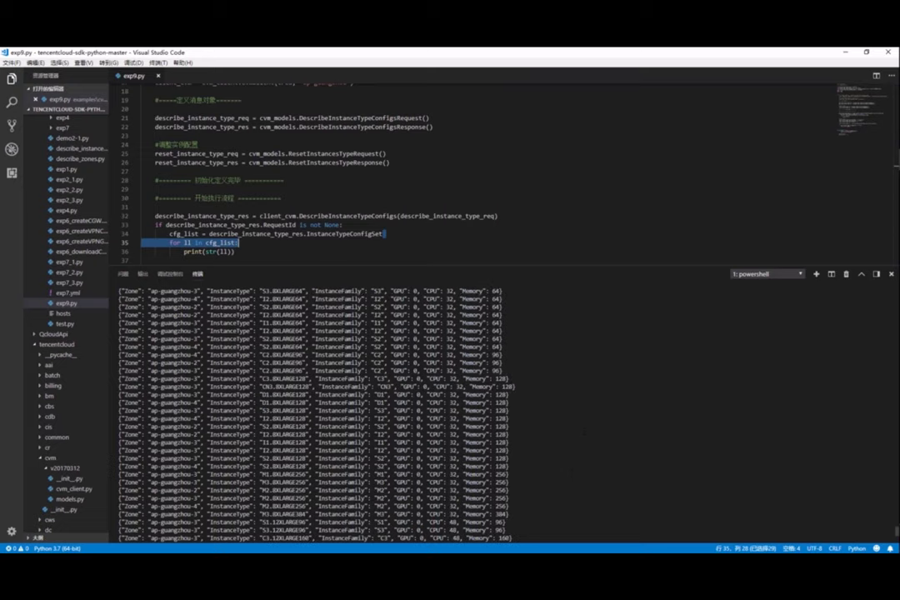
pyautogui.scroll(10, 500, 408)
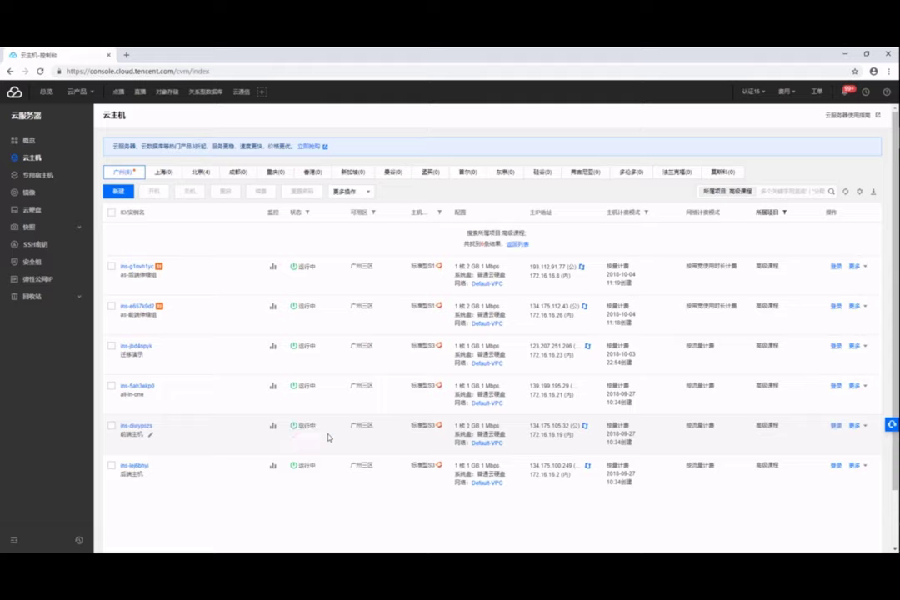
pyautogui.moveTo(454, 426); pyautogui.dragTo(510, 427)
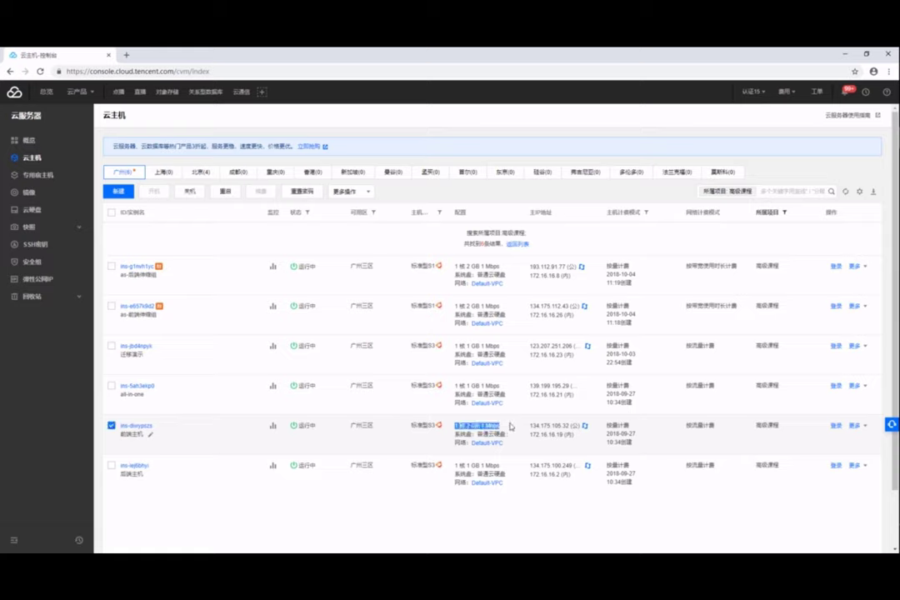